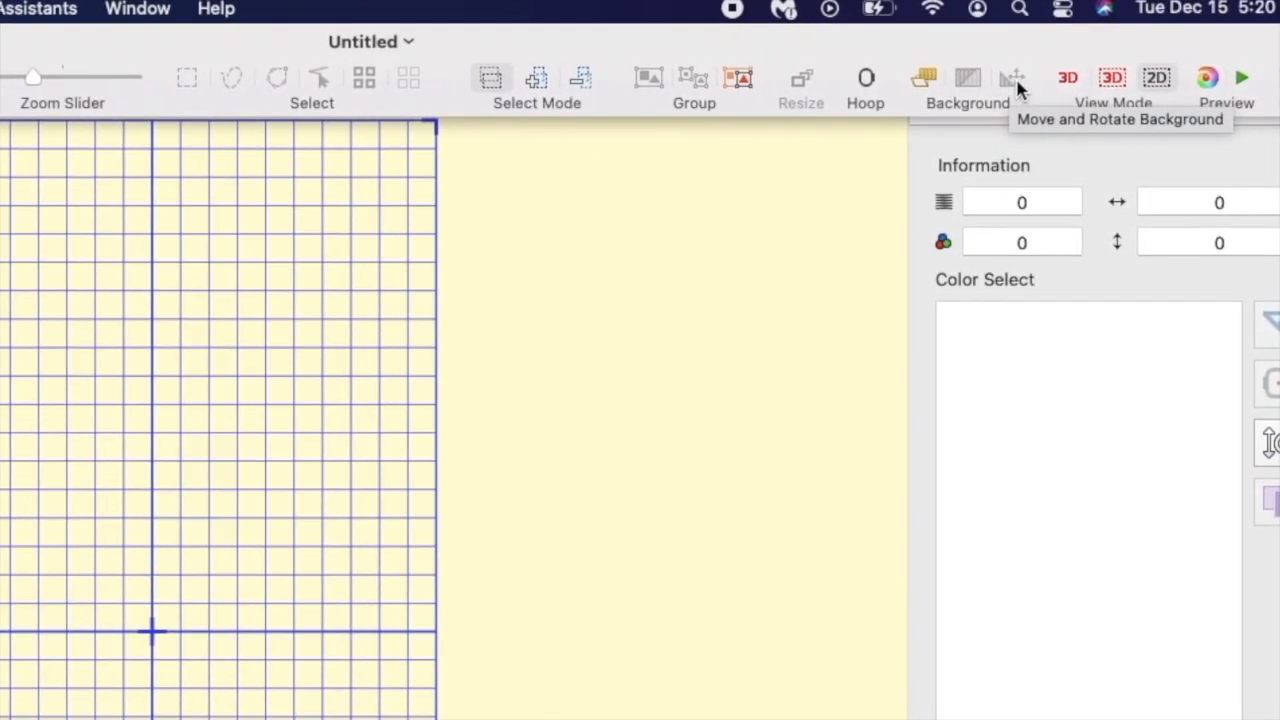
# - Start loading a background and preview the Quilt Block and Fabric background types in the Background Assistant
pyautogui.click(74, 11)
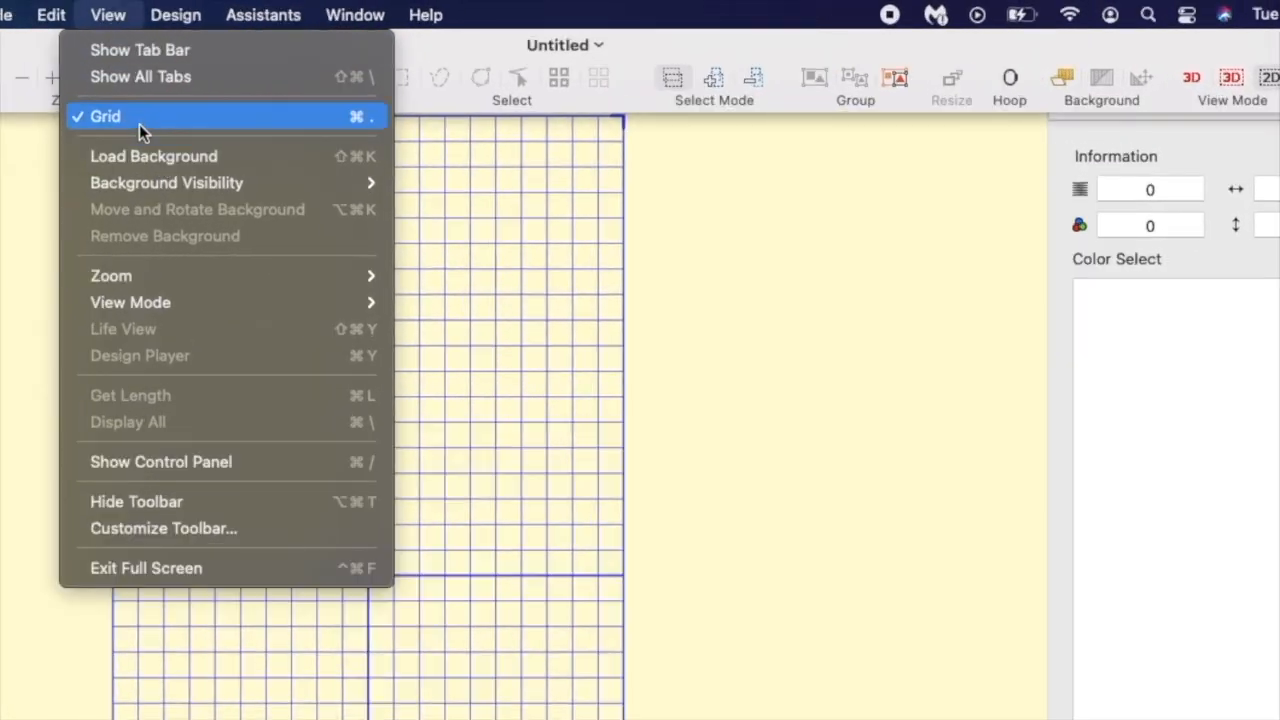
pyautogui.moveTo(155, 184)
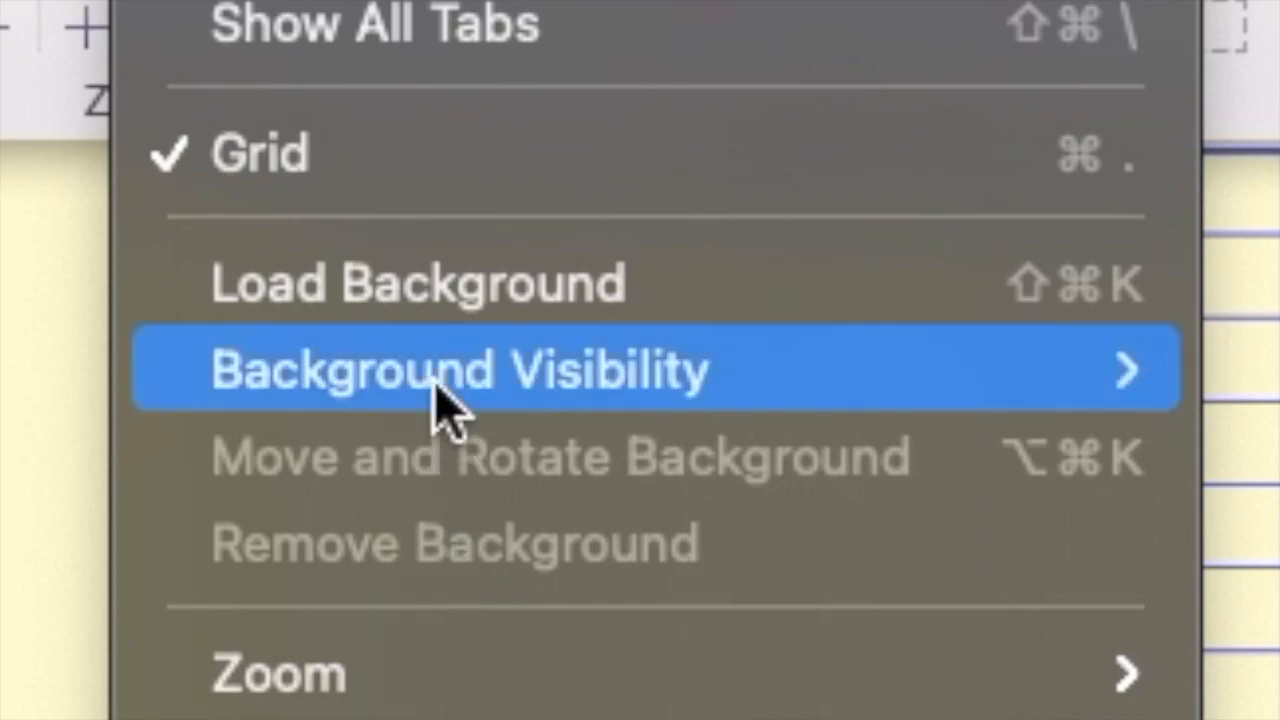
pyautogui.click(437, 309)
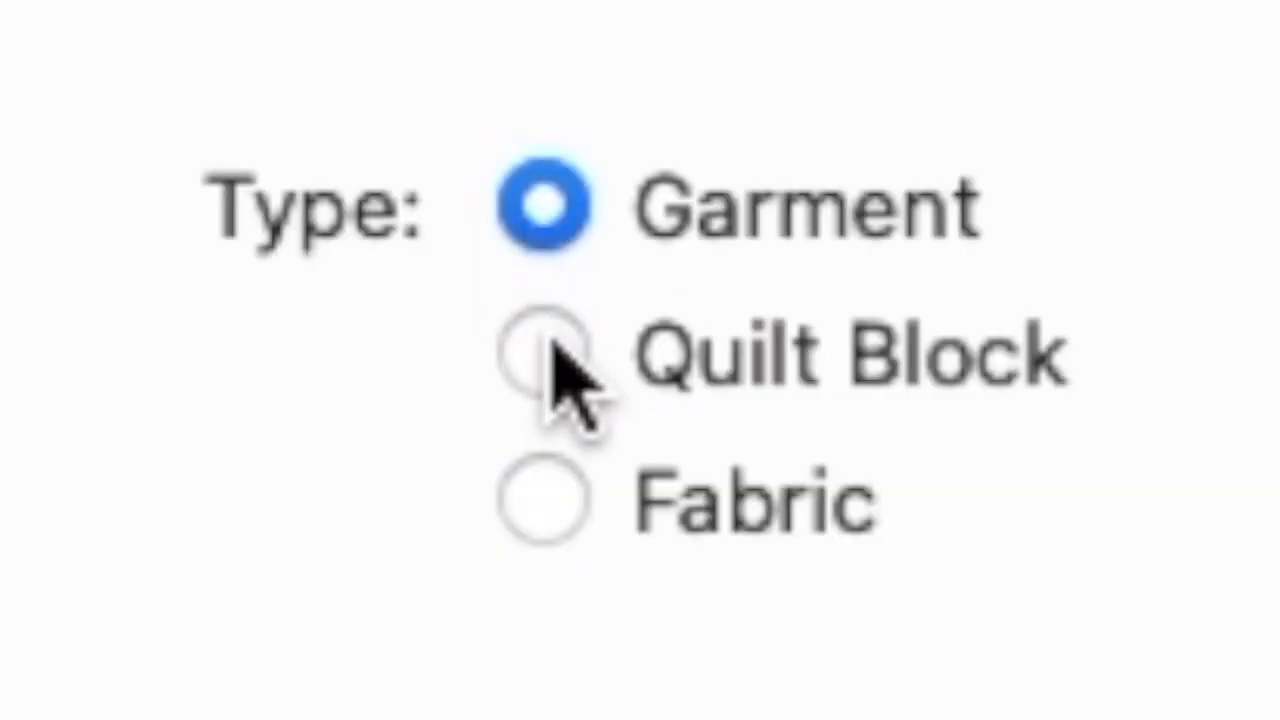
pyautogui.click(553, 347)
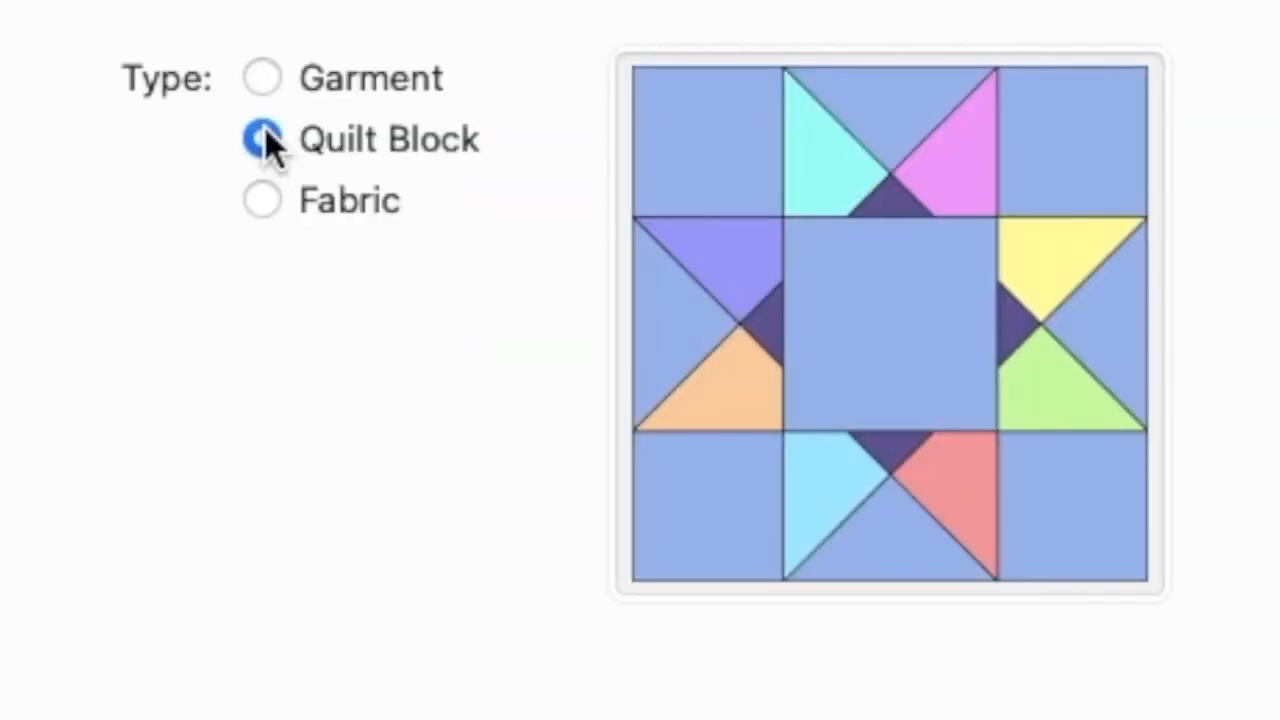
pyautogui.click(264, 202)
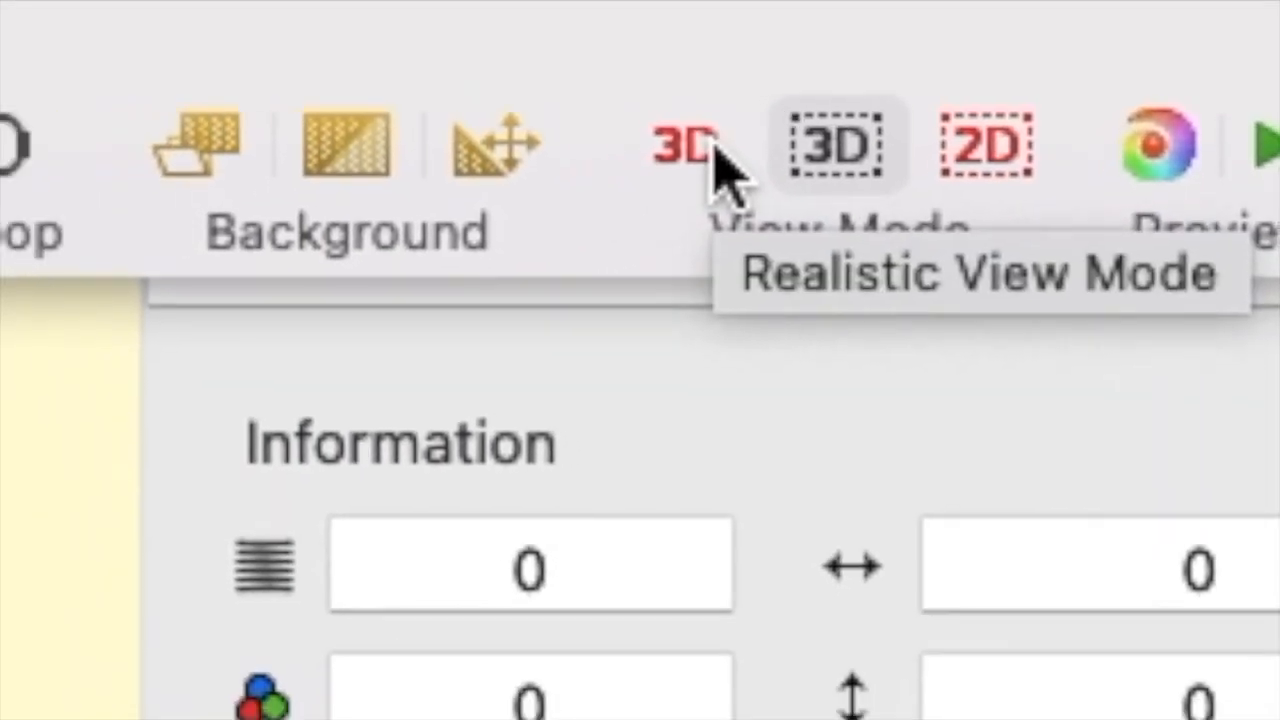
pyautogui.click(575, 175)
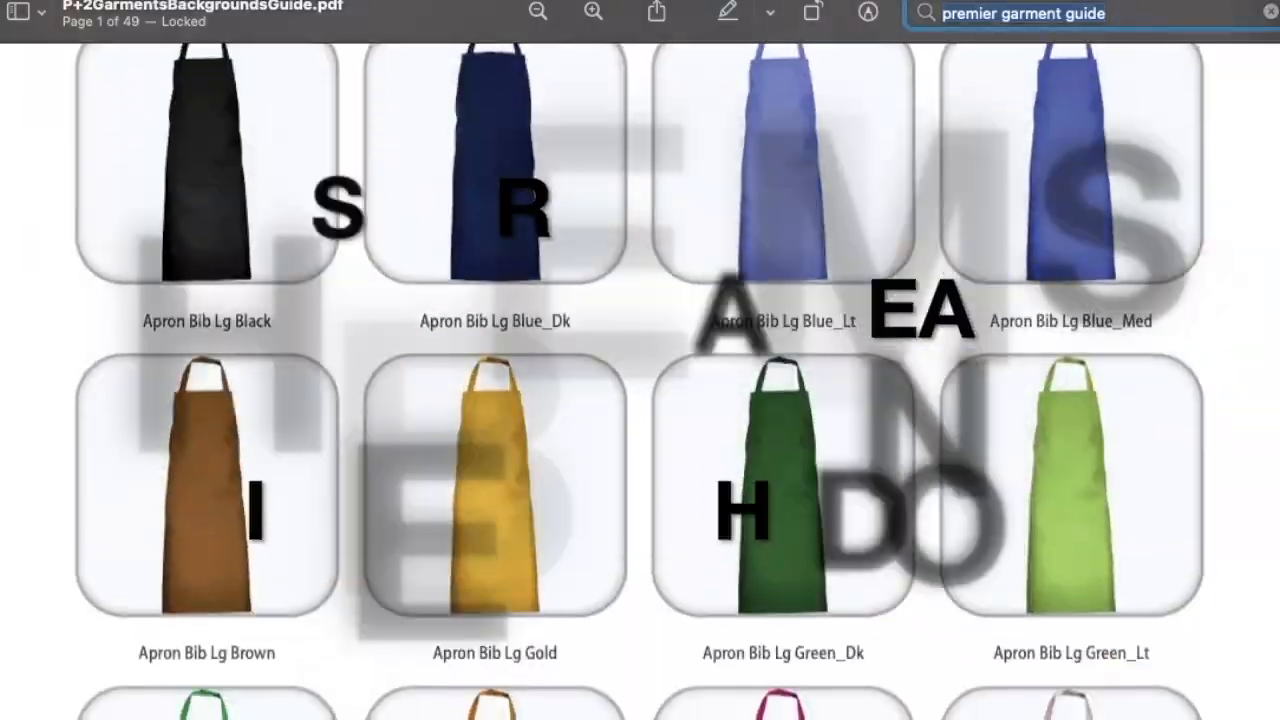
# - Look through the garment backgrounds guide and the quilt block backgrounds guide for the available background images
pyautogui.scroll(-15, 640, 360)
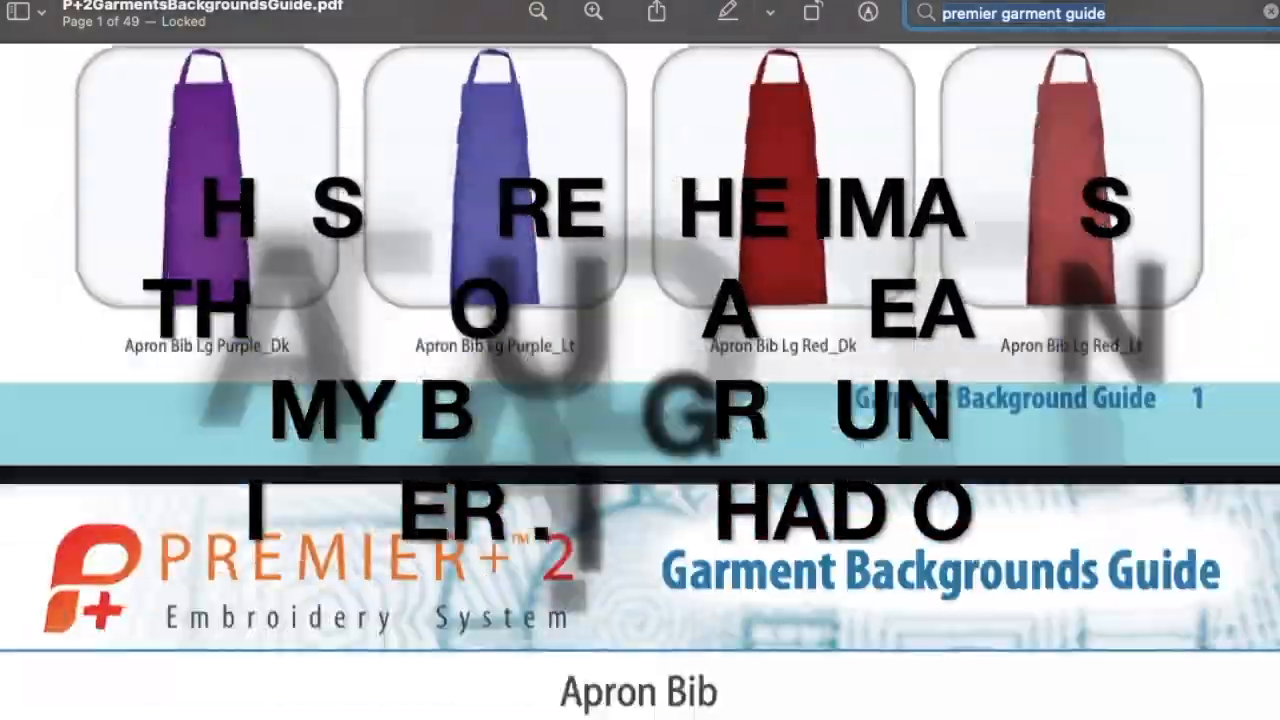
pyautogui.scroll(-20, 640, 380)
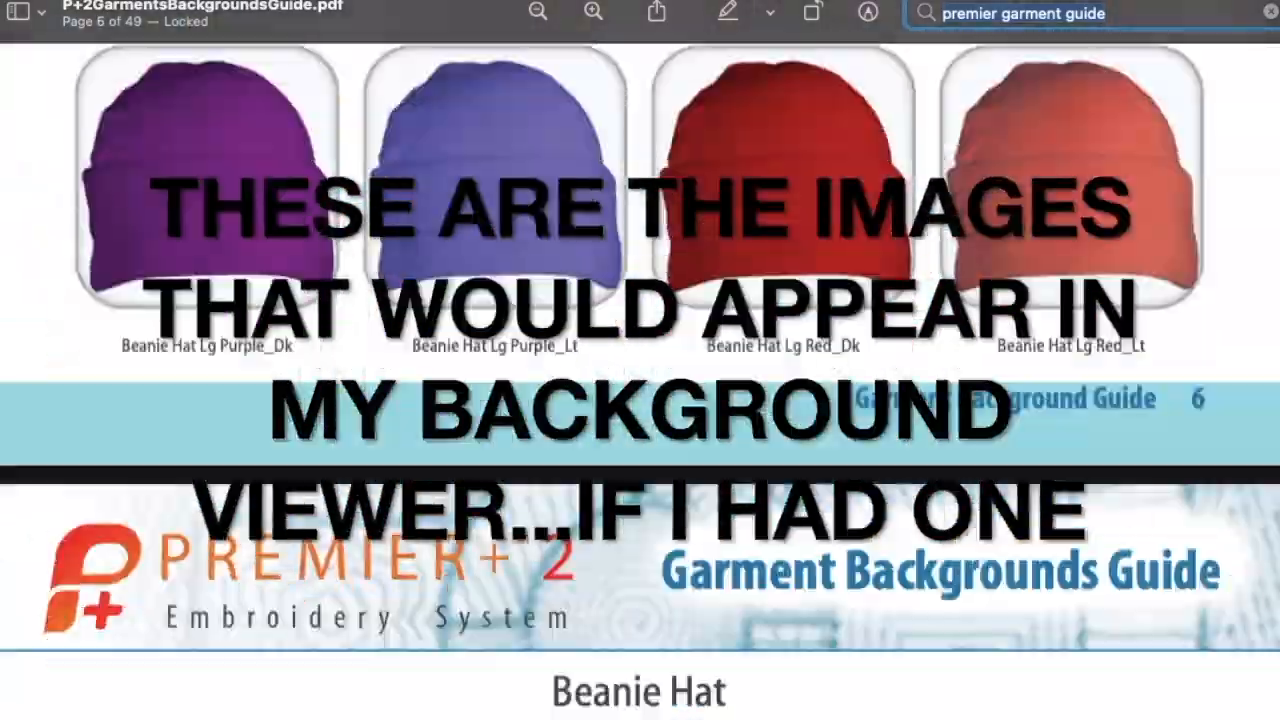
pyautogui.scroll(-20, 640, 380)
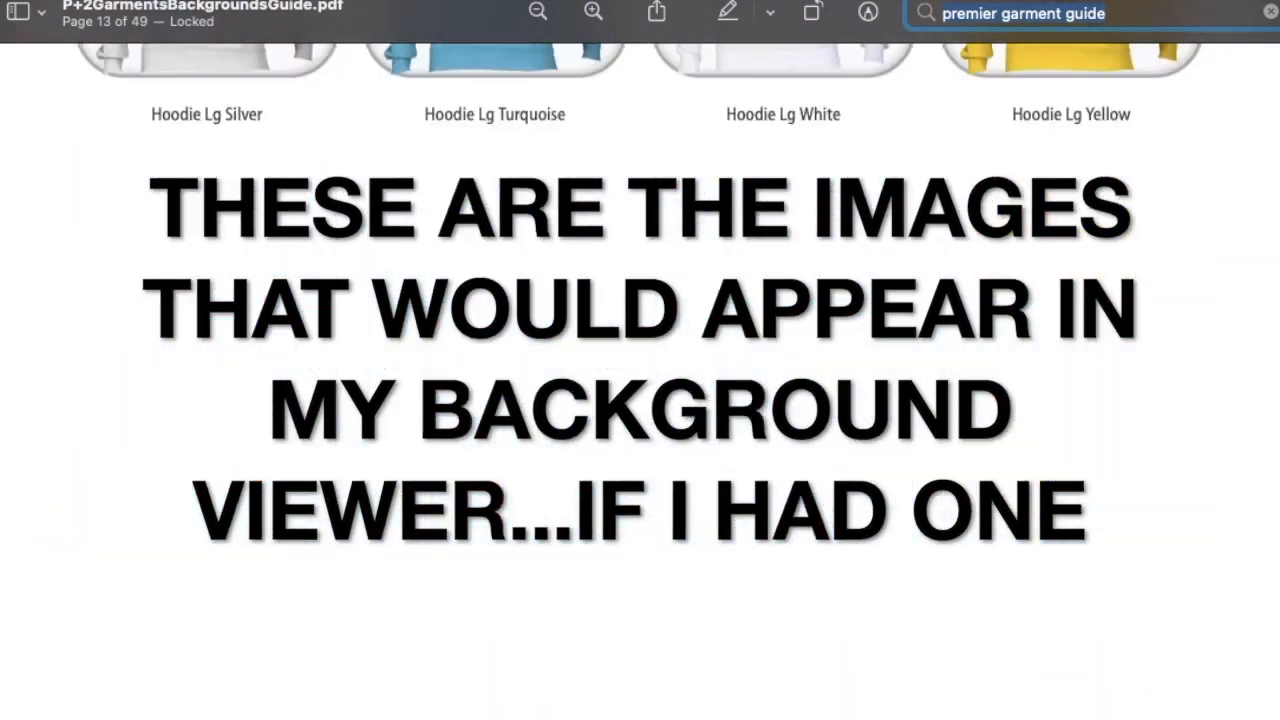
pyautogui.scroll(-5, 640, 380)
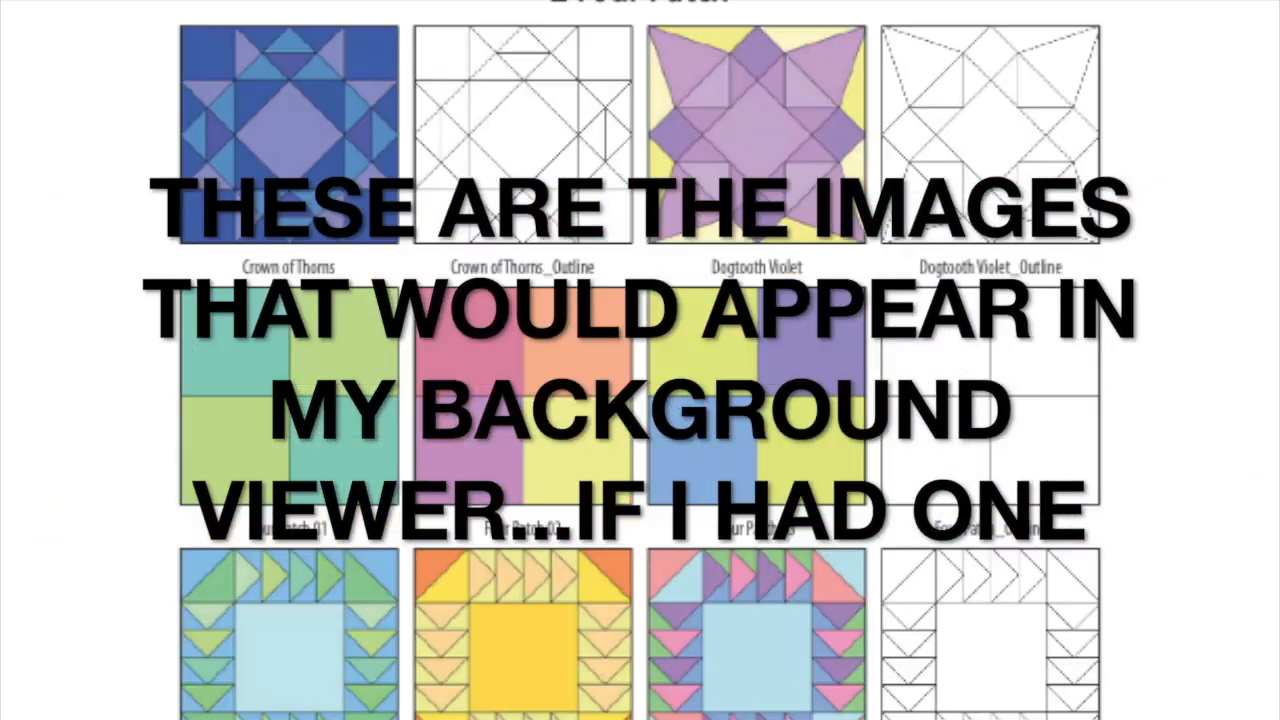
pyautogui.scroll(-10, 640, 380)
pyautogui.scroll(-20, 640, 380)
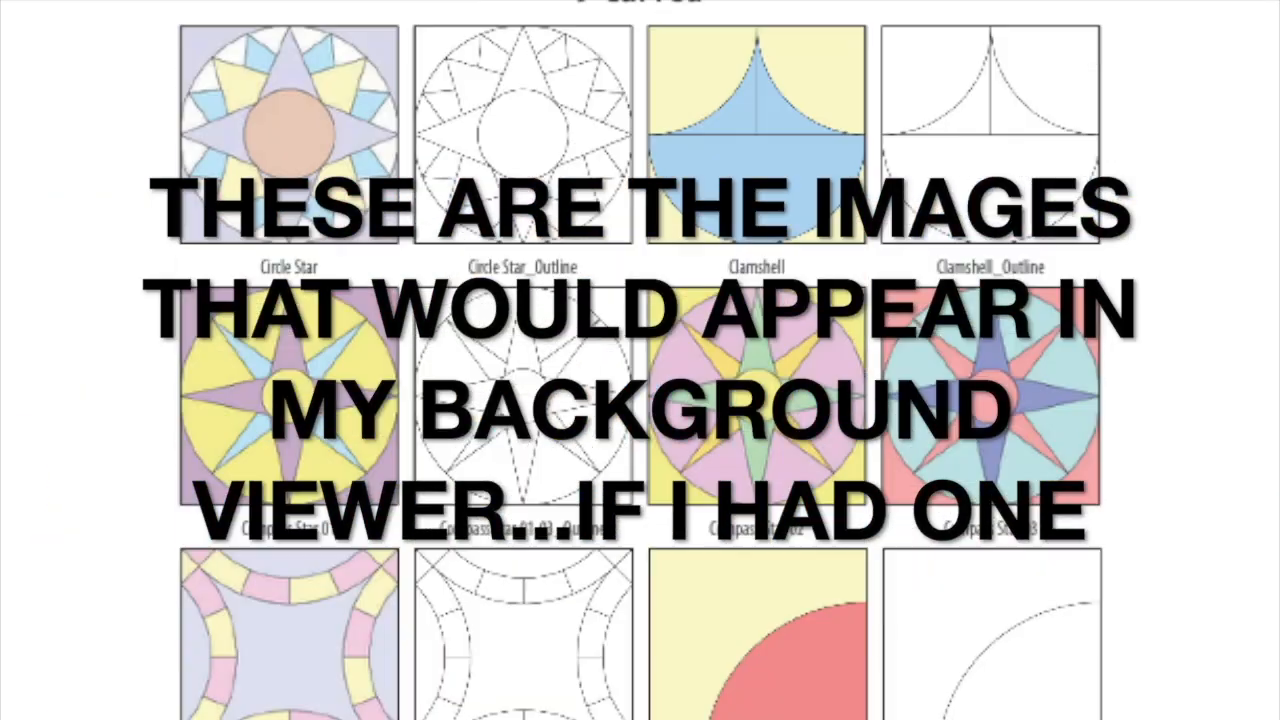
pyautogui.scroll(-20, 640, 380)
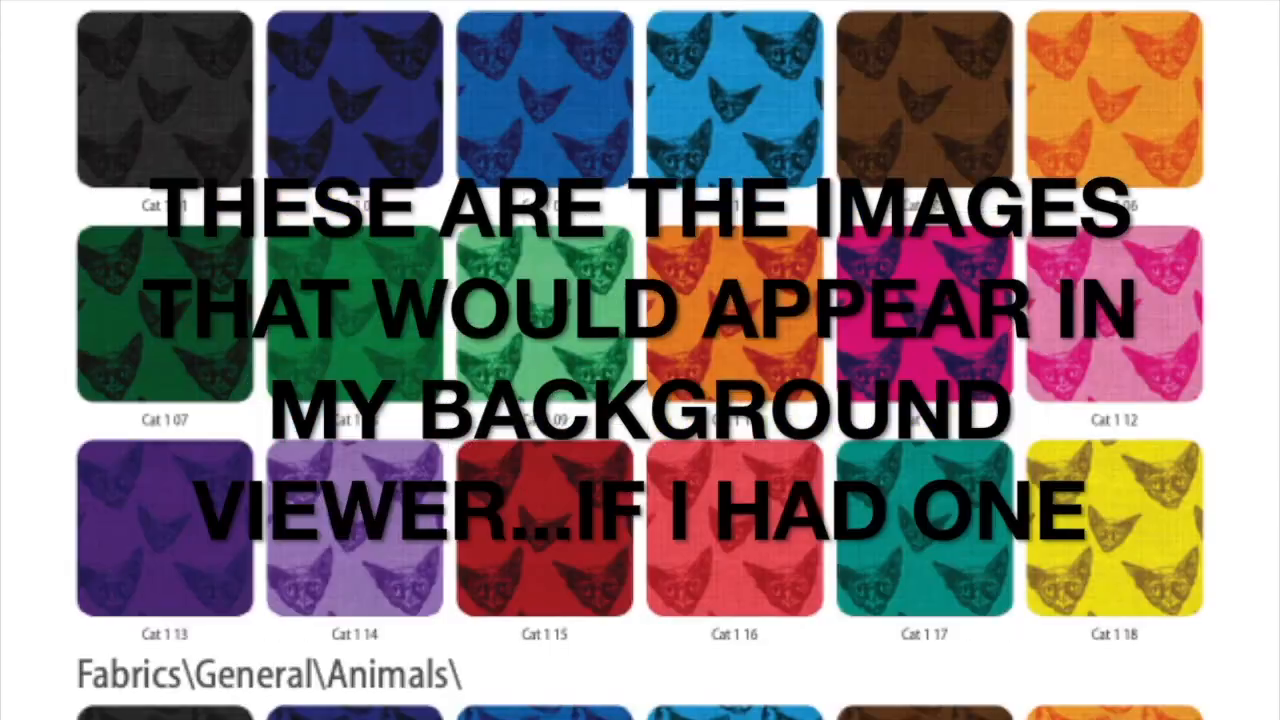
# - Look through the fabric backgrounds guide, from the animal patterns through the Christmas, fur and leather, and leaf patterns
pyautogui.scroll(-5, 640, 380)
pyautogui.press('pagedown')
pyautogui.press('pagedown')
pyautogui.press('pagedown')
pyautogui.press('pagedown')
pyautogui.press('pagedown')
pyautogui.press('pagedown')
pyautogui.press('pagedown')
pyautogui.press('pagedown')
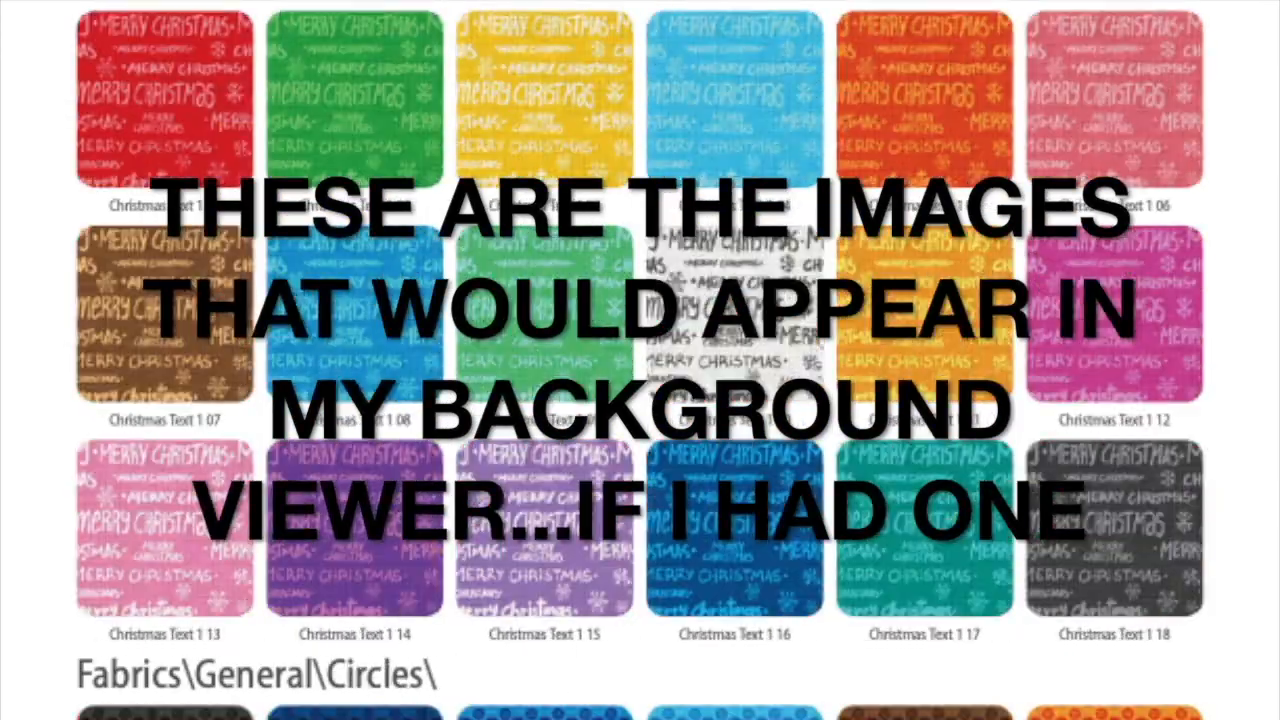
pyautogui.press('pagedown')
pyautogui.press('pagedown')
pyautogui.press('pagedown')
pyautogui.press('pagedown')
pyautogui.press('pagedown')
pyautogui.press('pagedown')
pyautogui.press('pagedown')
pyautogui.press('pagedown')
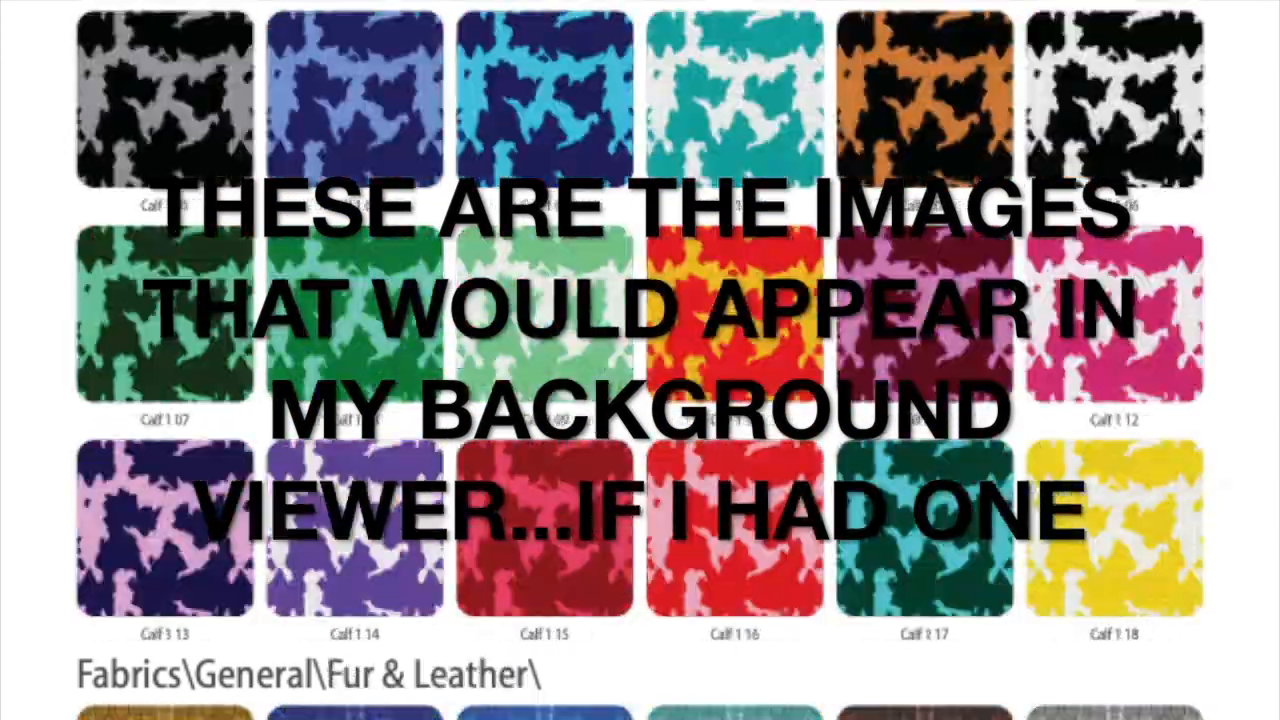
pyautogui.press('pagedown')
pyautogui.press('pagedown')
pyautogui.press('pagedown')
pyautogui.press('pagedown')
pyautogui.press('pagedown')
pyautogui.press('pagedown')
pyautogui.press('pagedown')
pyautogui.press('pagedown')
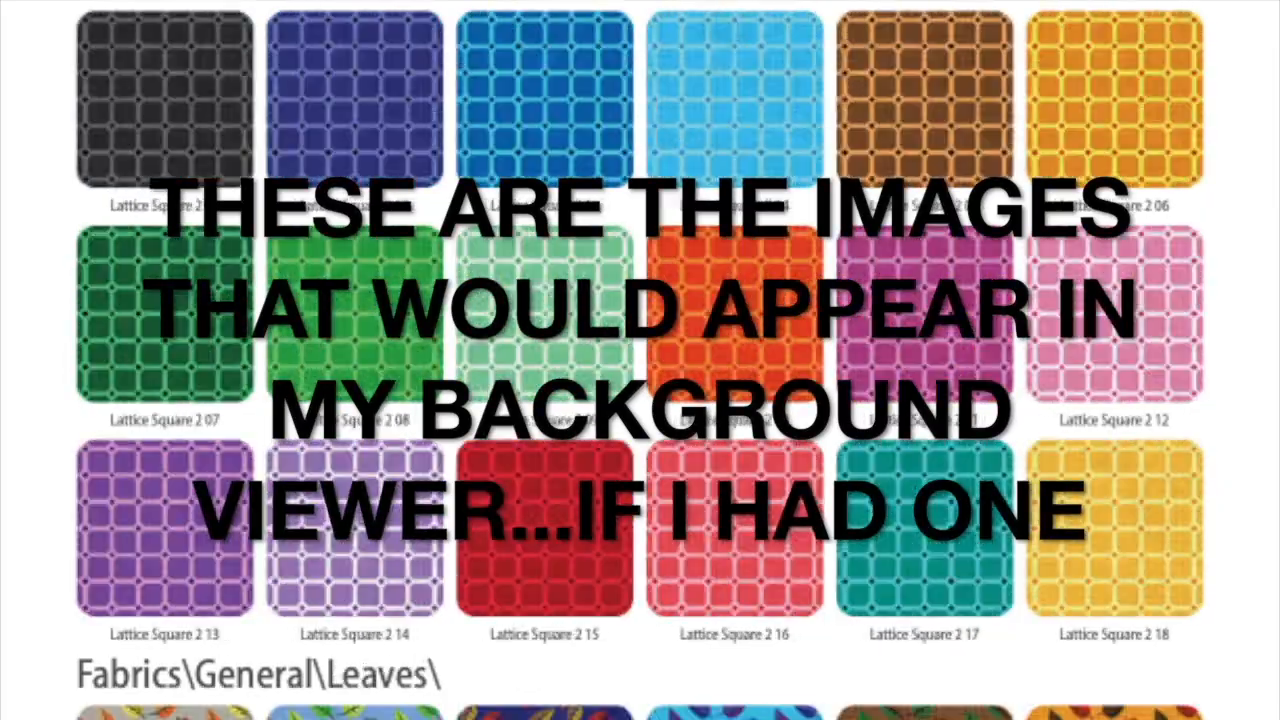
pyautogui.press('pagedown')
pyautogui.press('pagedown')
pyautogui.press('pagedown')
pyautogui.press('pagedown')
pyautogui.press('pagedown')
pyautogui.press('pagedown')
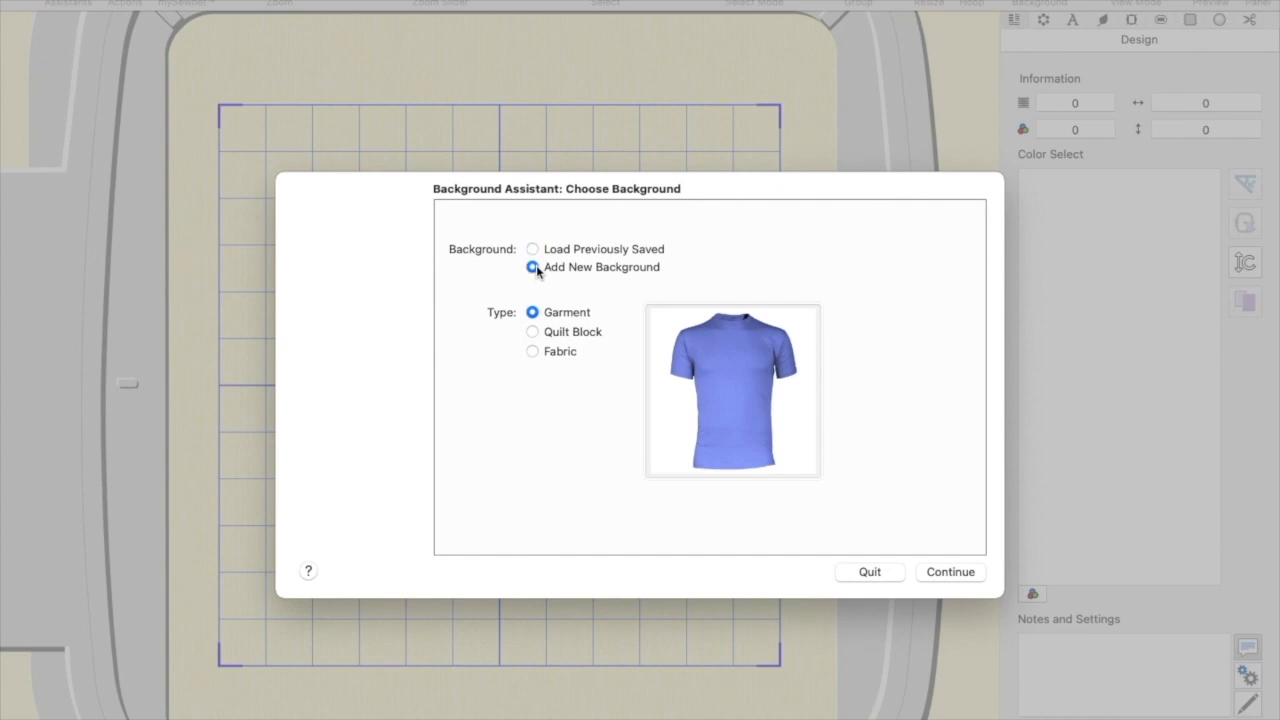
# - Quit the Background Assistant without adding a new background
pyautogui.click(864, 570)
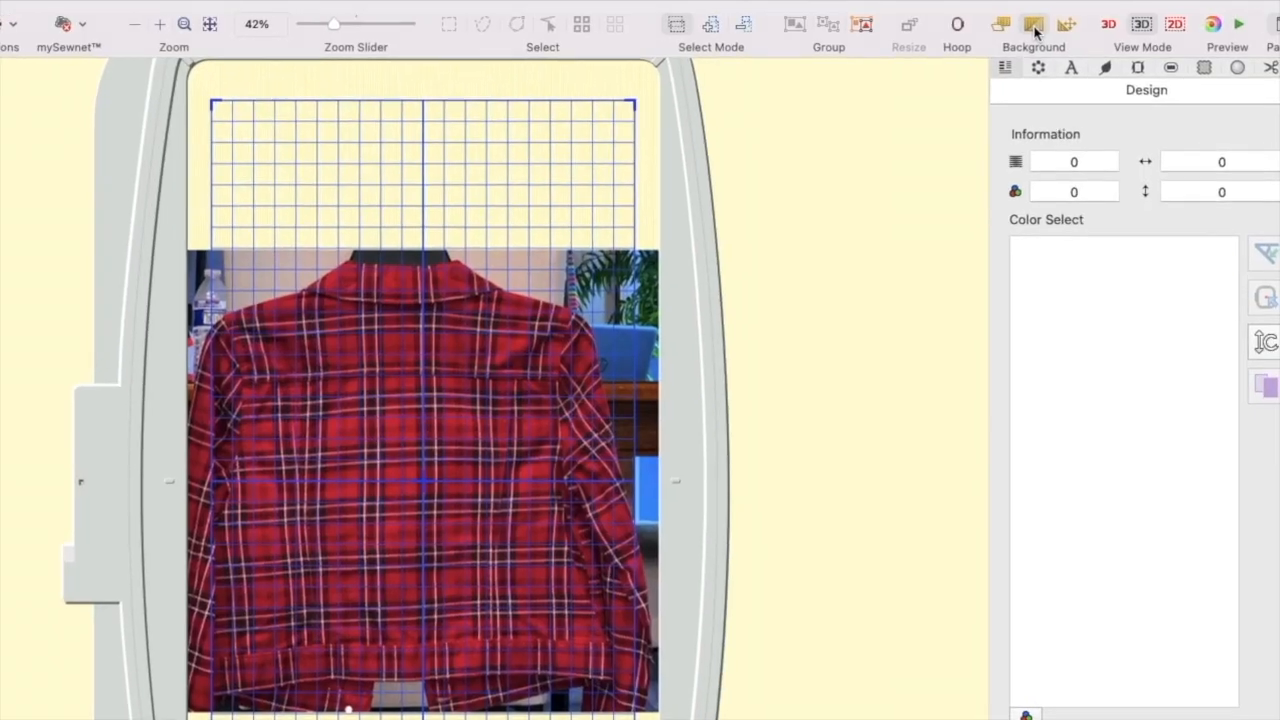
# - Turn the plaid jacket background off, and turn it on again
pyautogui.click(1020, 23)
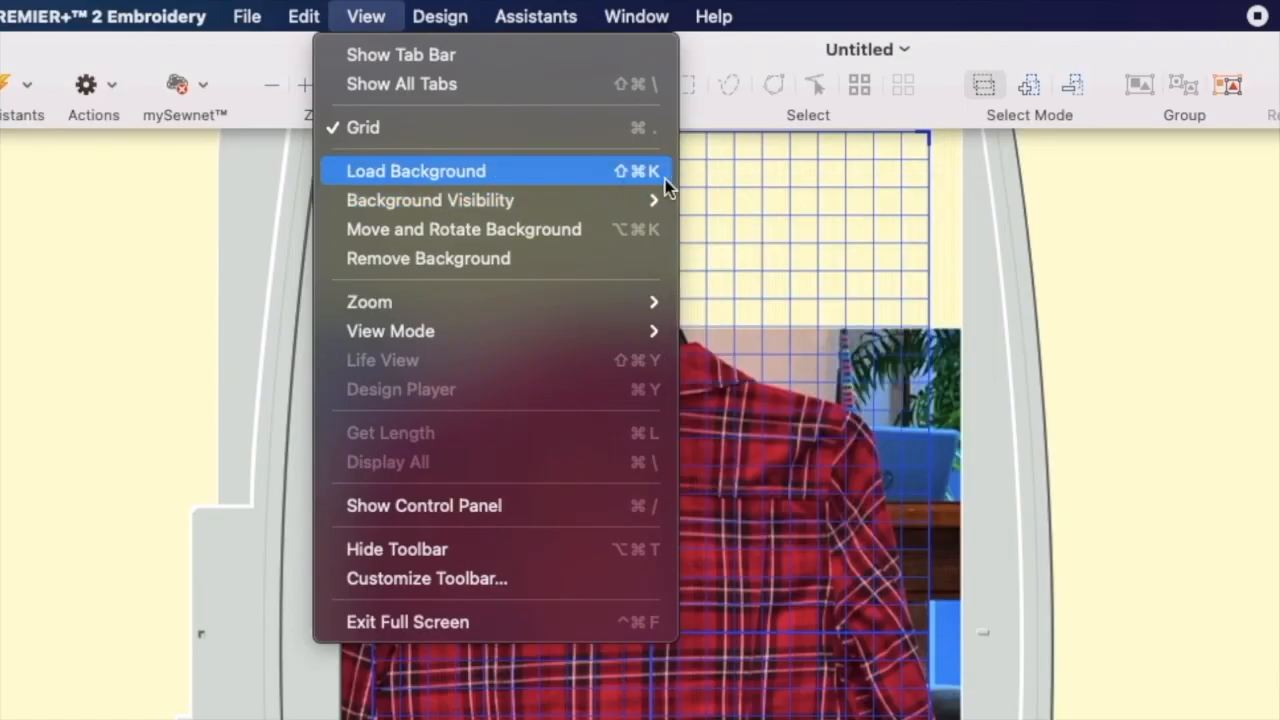
pyautogui.moveTo(551, 205)
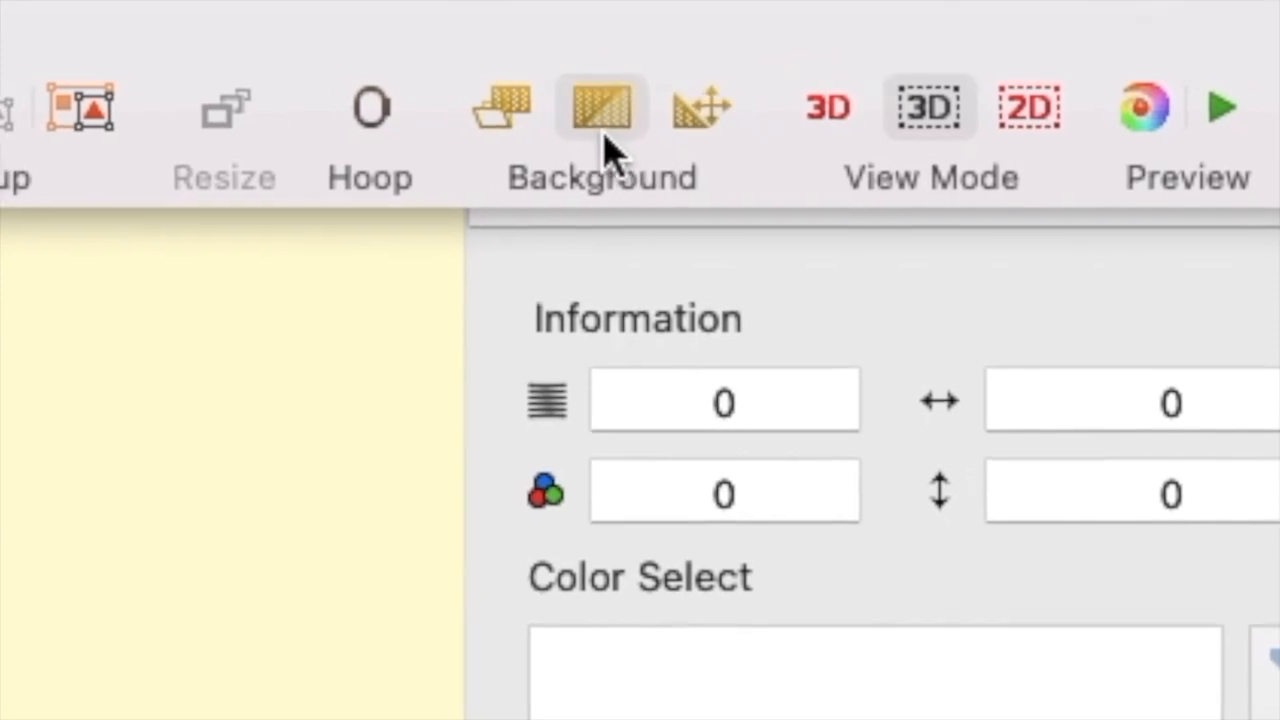
pyautogui.click(586, 106)
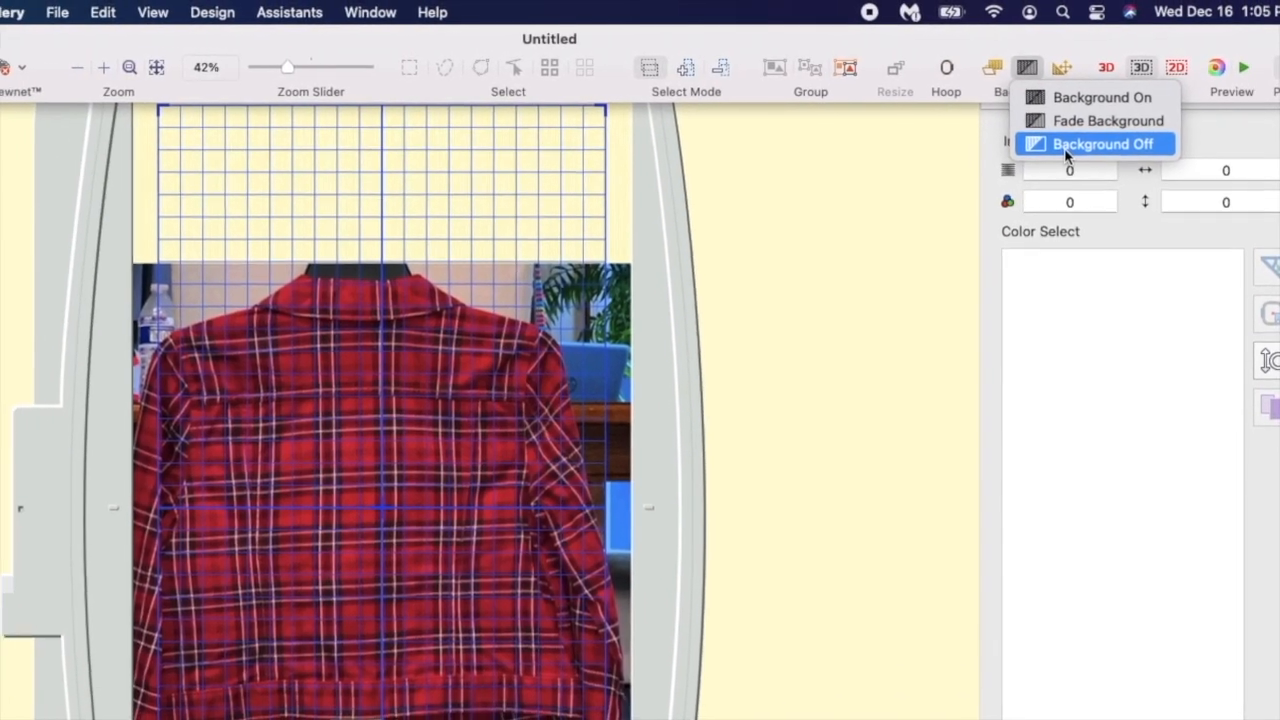
pyautogui.click(1101, 144)
pyautogui.click(1027, 67)
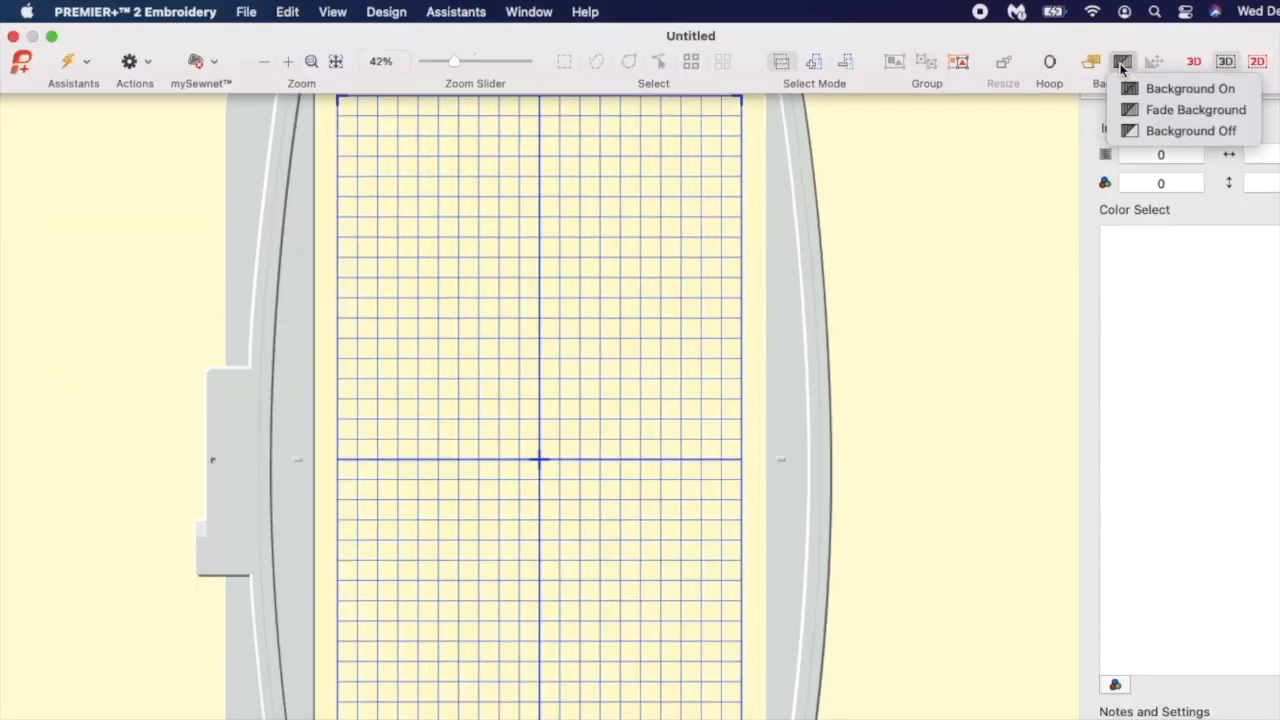
pyautogui.click(1162, 89)
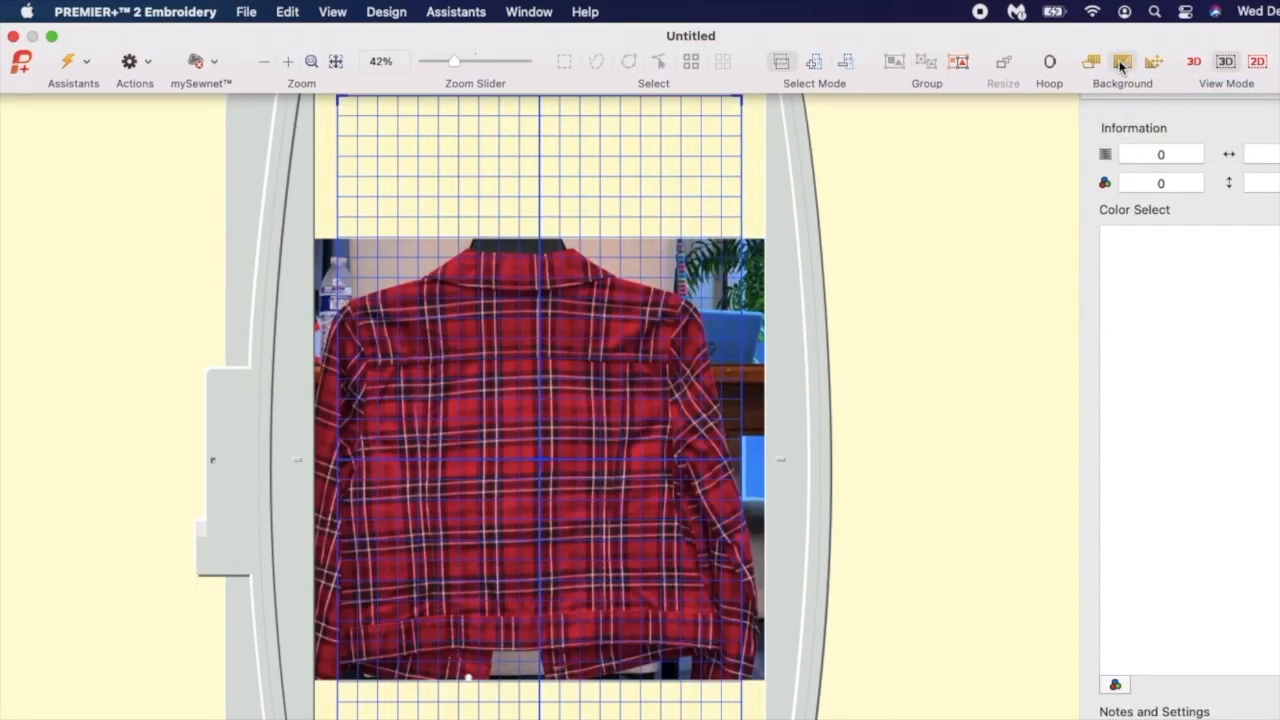
# - Review the background visibility options, including the fade levels from 10% to 90%
pyautogui.click(1121, 63)
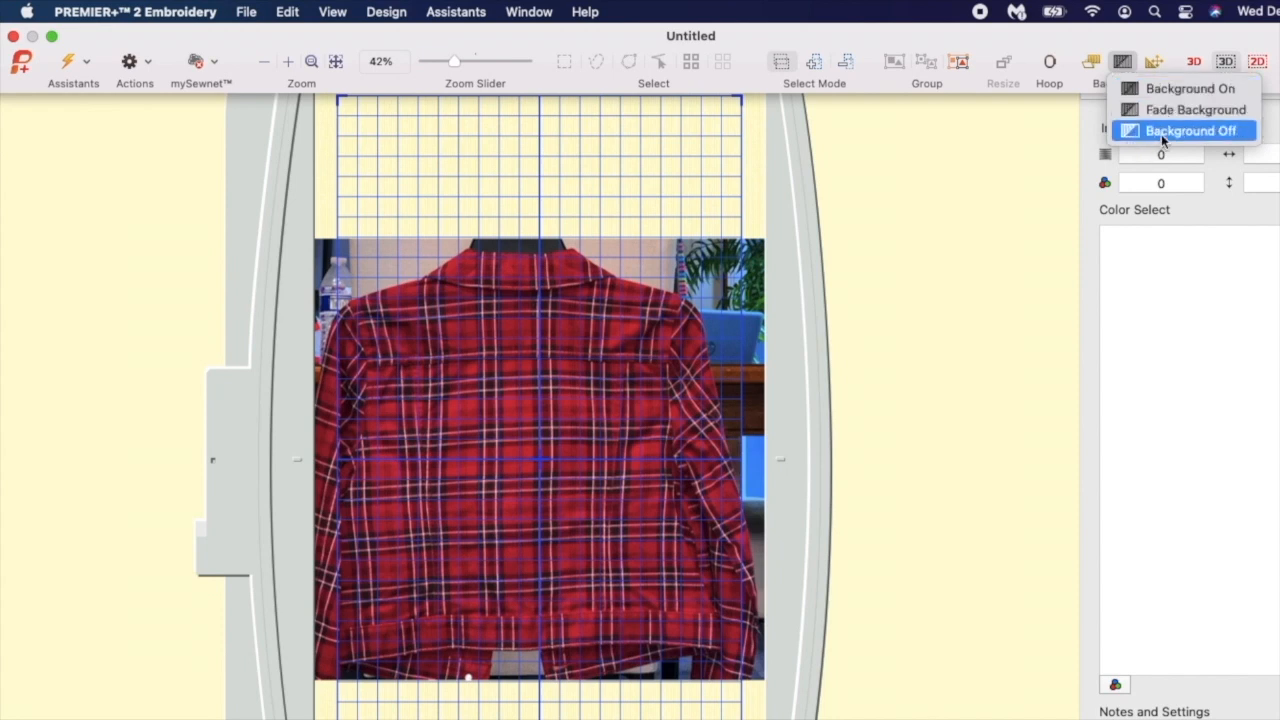
pyautogui.click(334, 14)
pyautogui.click(334, 14)
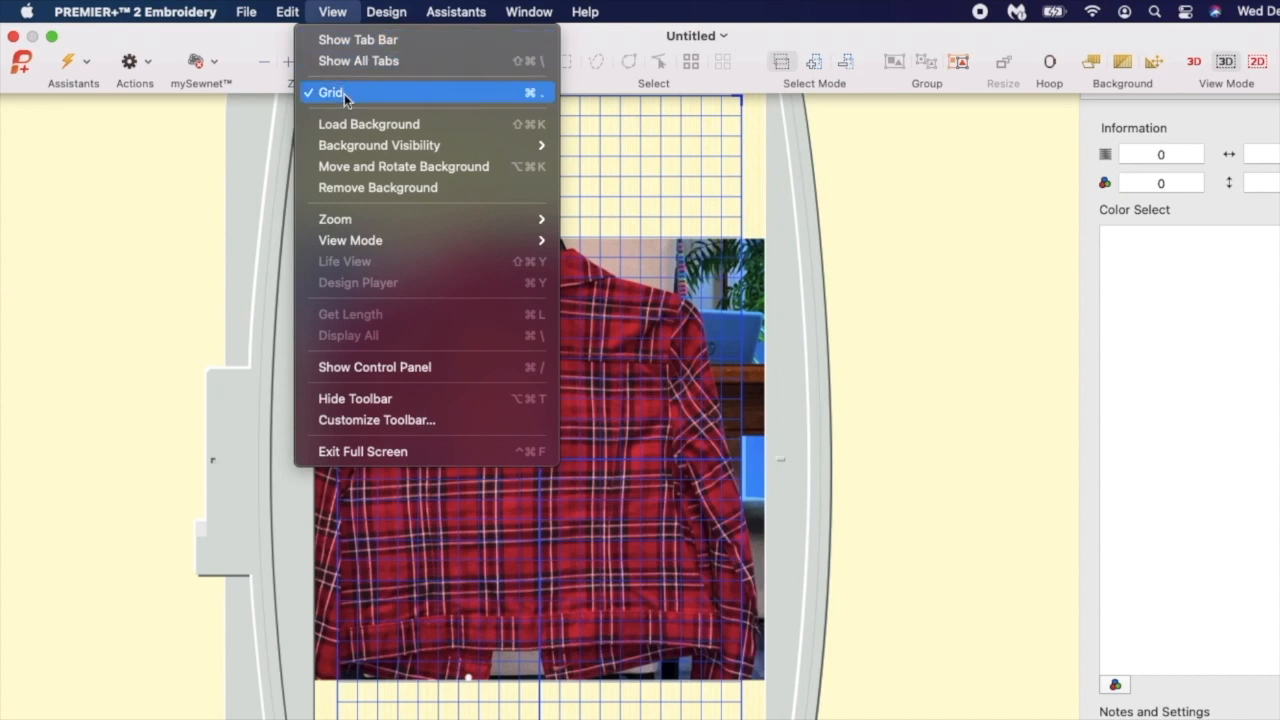
pyautogui.moveTo(352, 150)
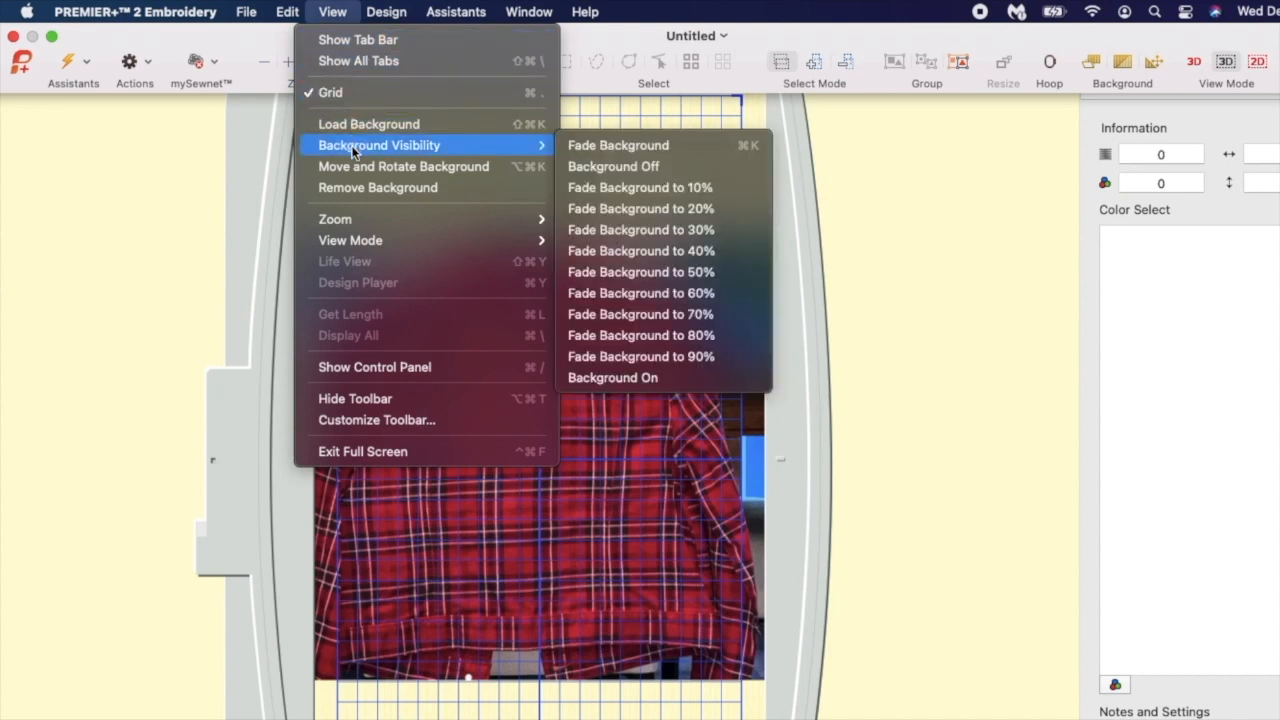
pyautogui.click(614, 167)
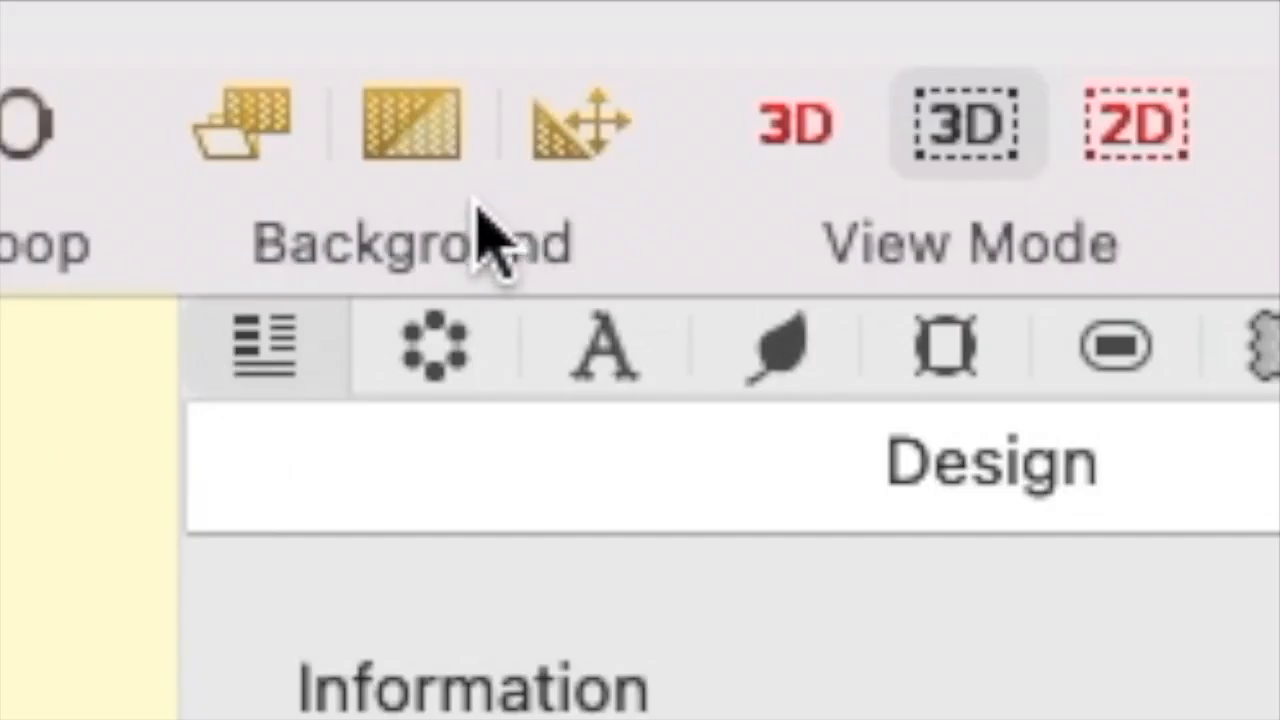
# - Try lower Fade Background levels on the jacket image, return the fade level to 100% and close the dialog
pyautogui.click(420, 158)
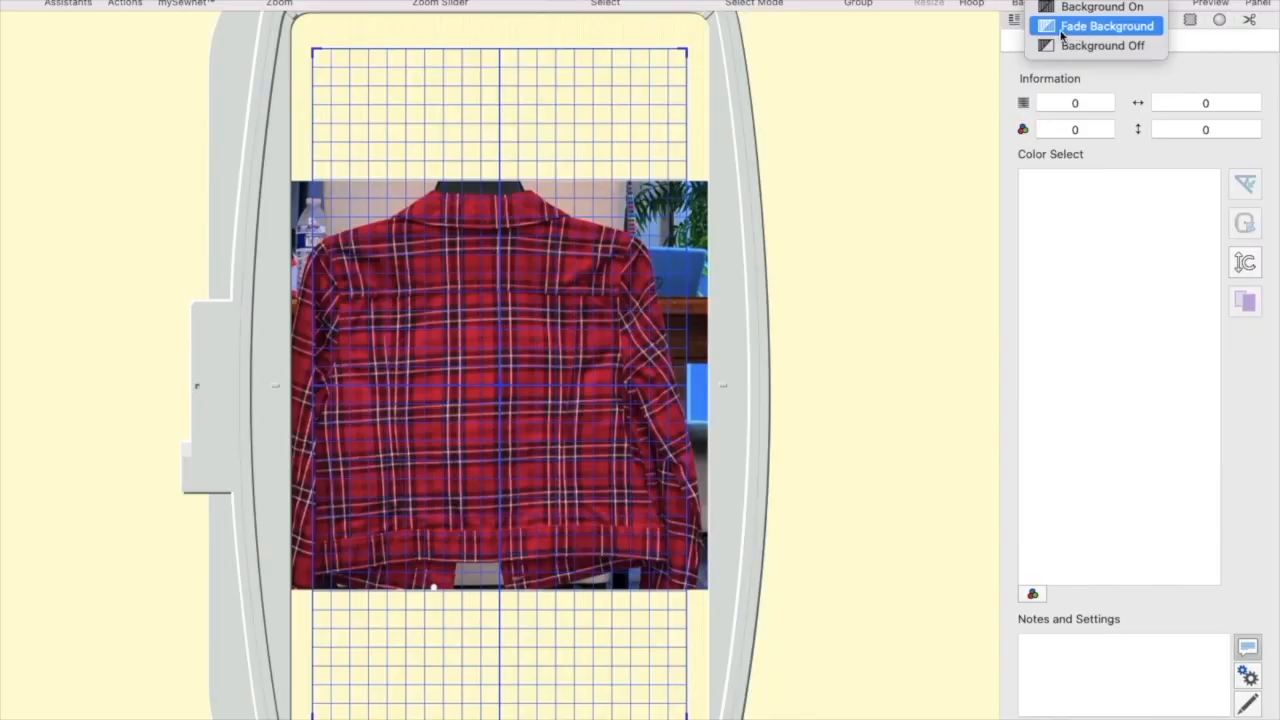
pyautogui.click(917, 90)
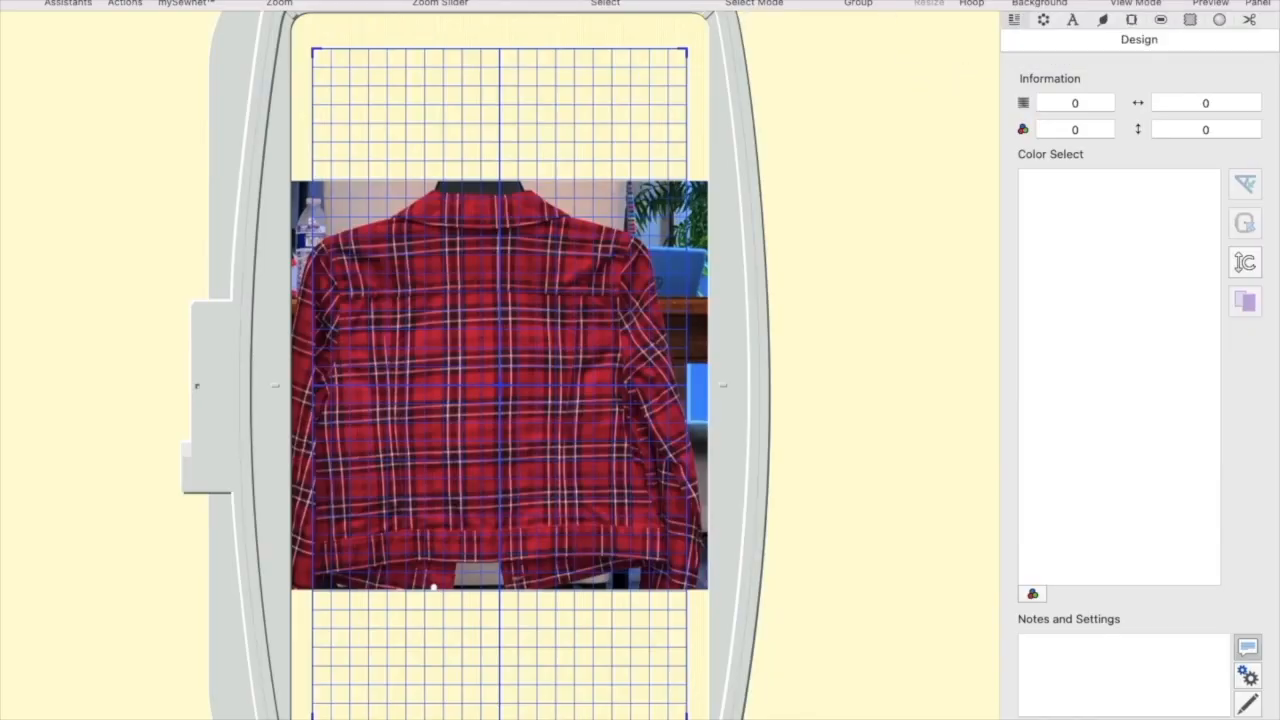
pyautogui.click(1046, 1)
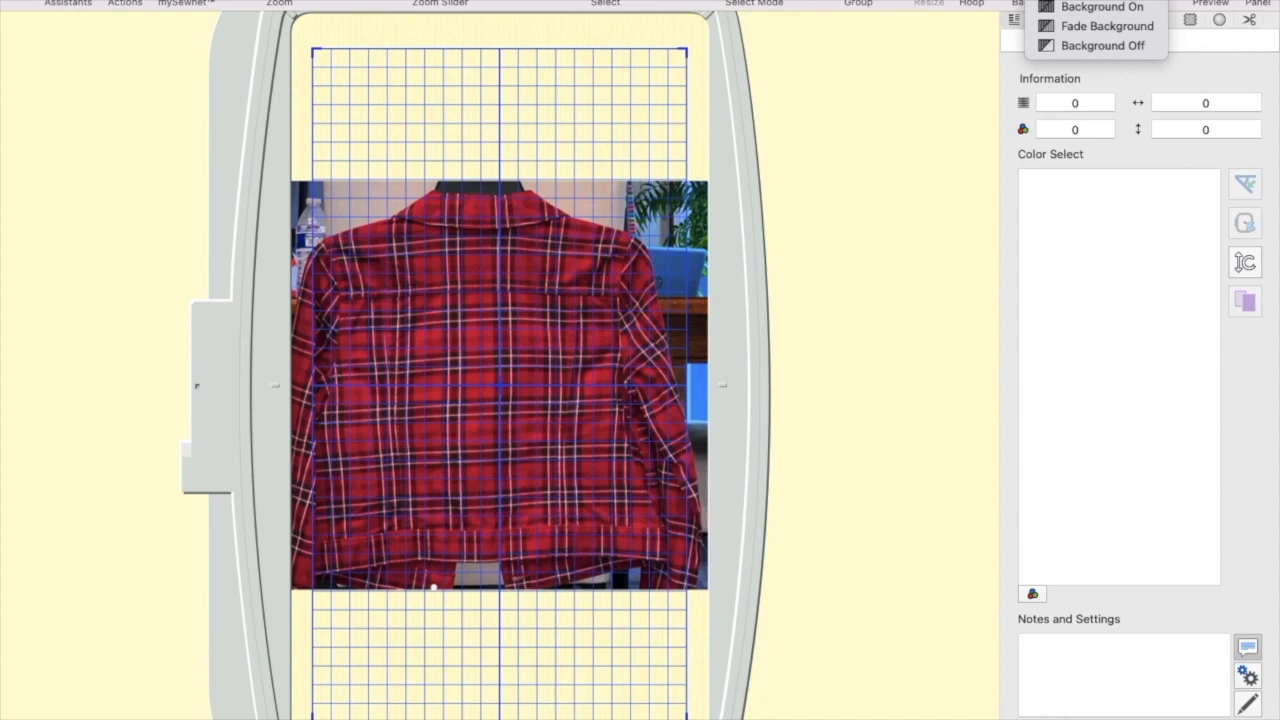
pyautogui.click(1068, 32)
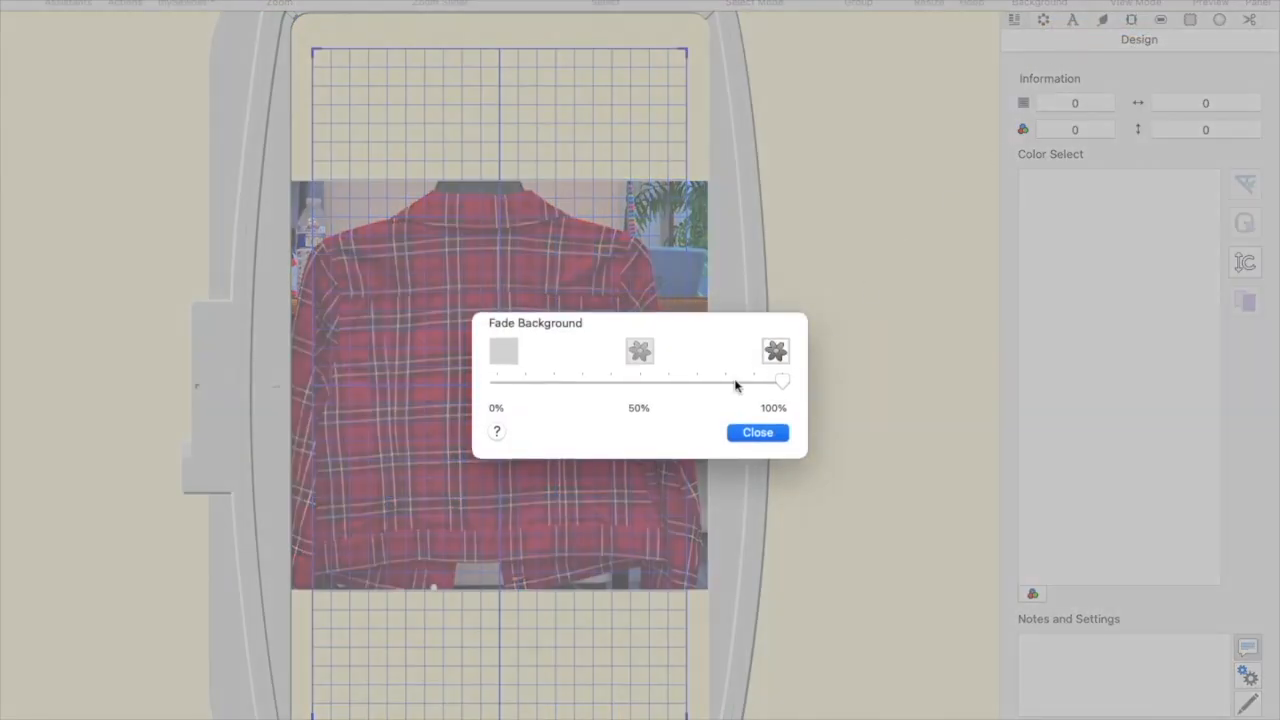
pyautogui.moveTo(775, 386); pyautogui.dragTo(745, 393)
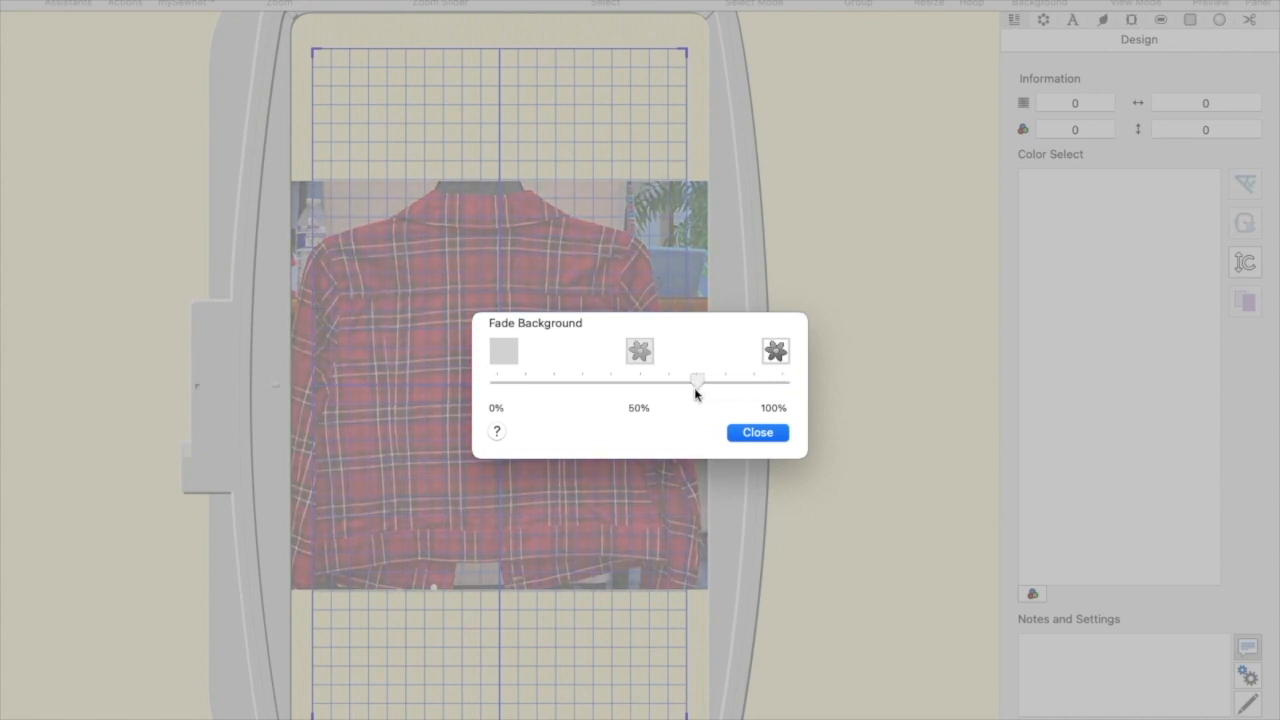
pyautogui.moveTo(623, 384); pyautogui.dragTo(512, 384)
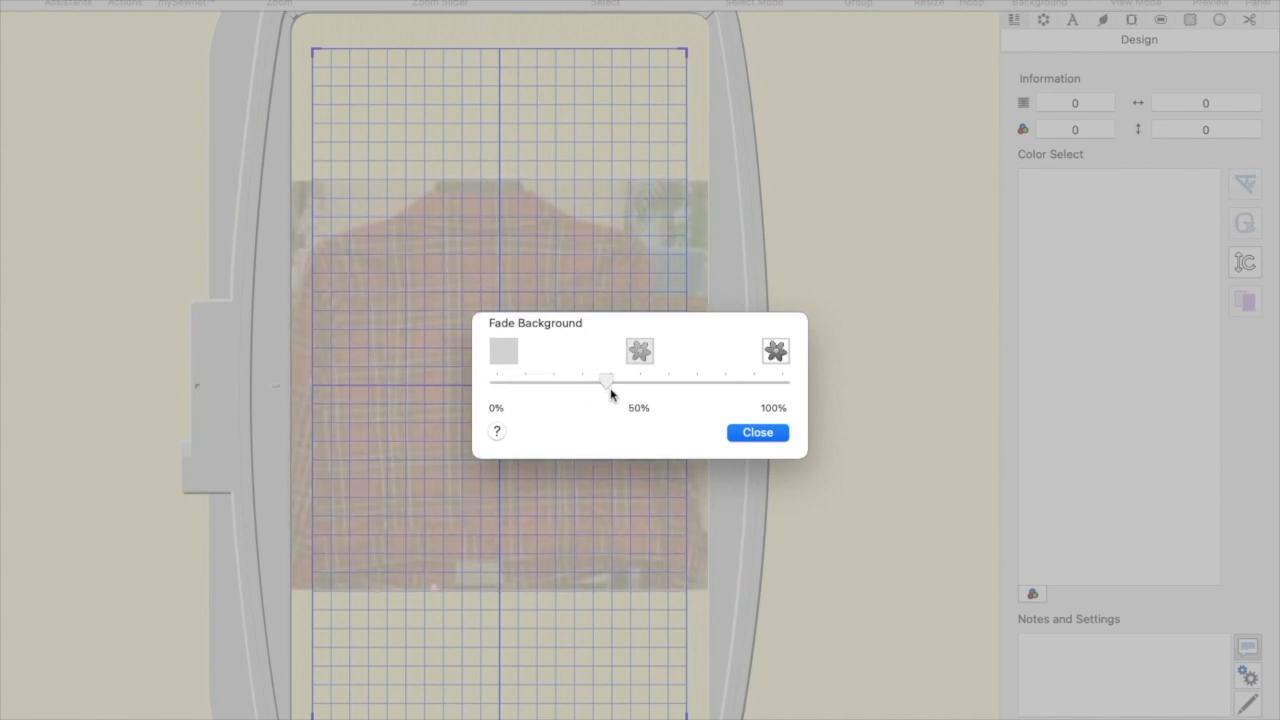
pyautogui.moveTo(684, 394); pyautogui.dragTo(806, 380)
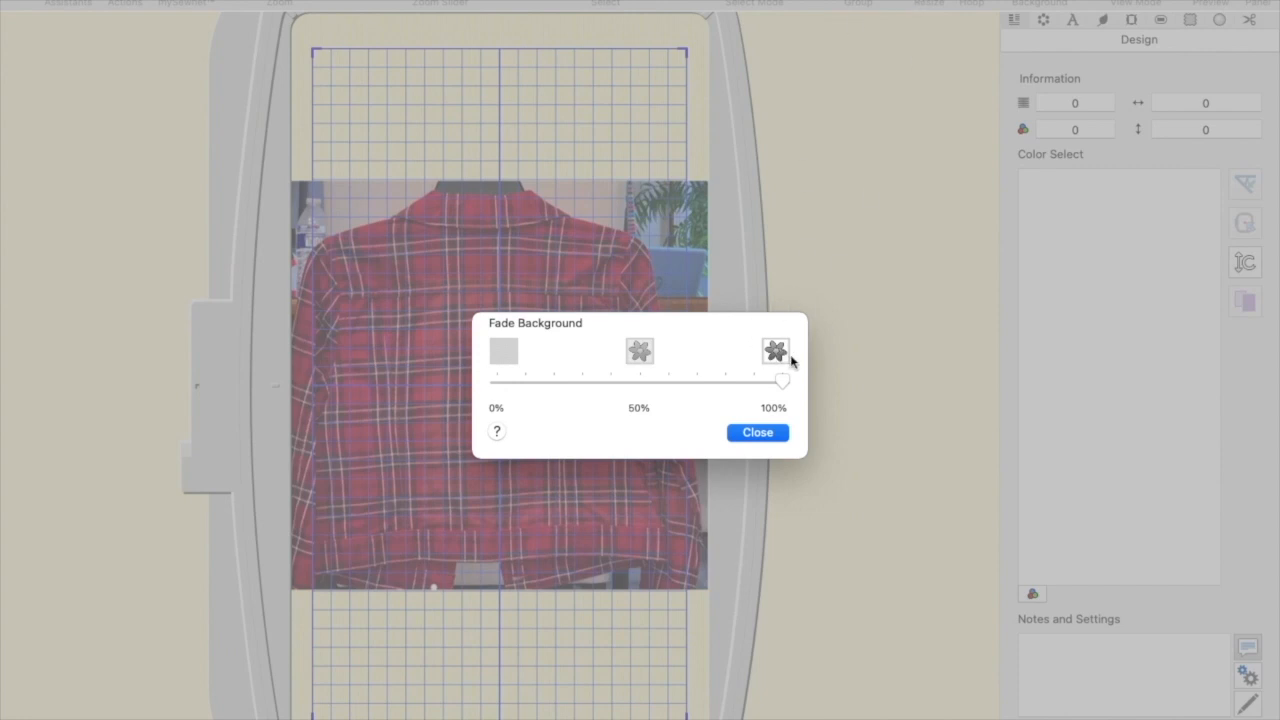
pyautogui.click(758, 433)
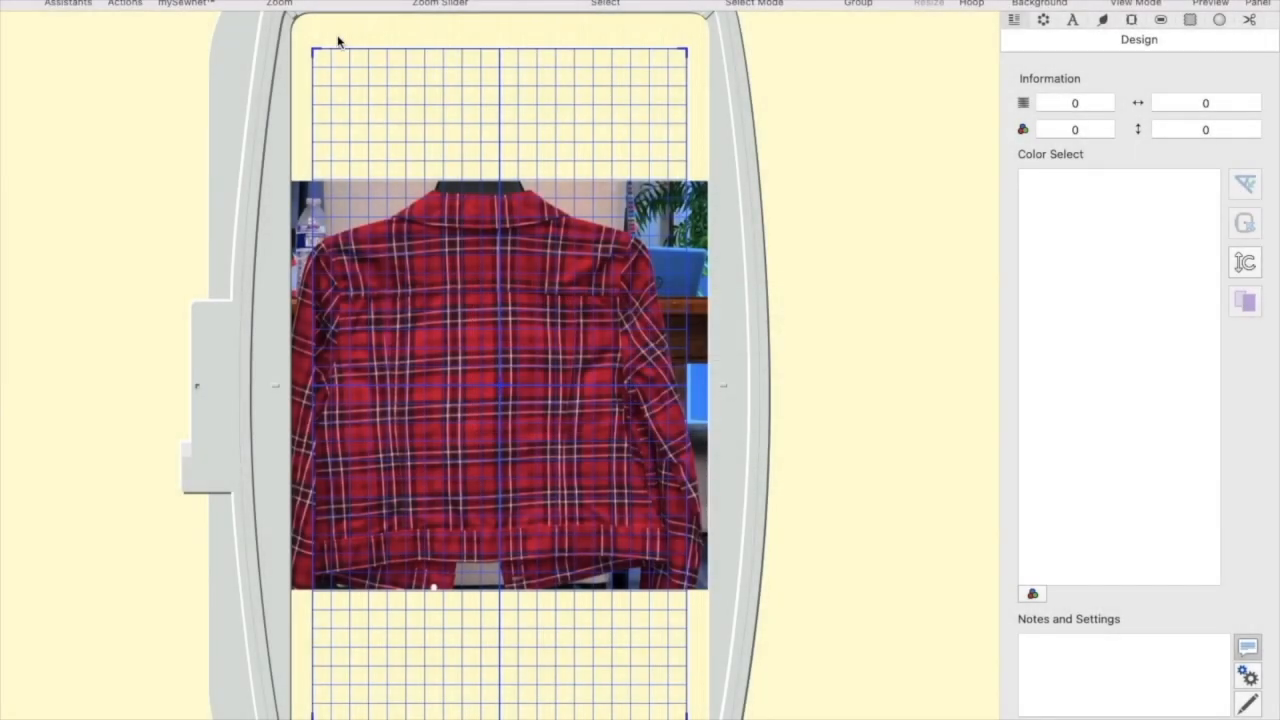
# - Review the background visibility options for the plaid jacket image and open the Fade Background setting
pyautogui.click(292, 2)
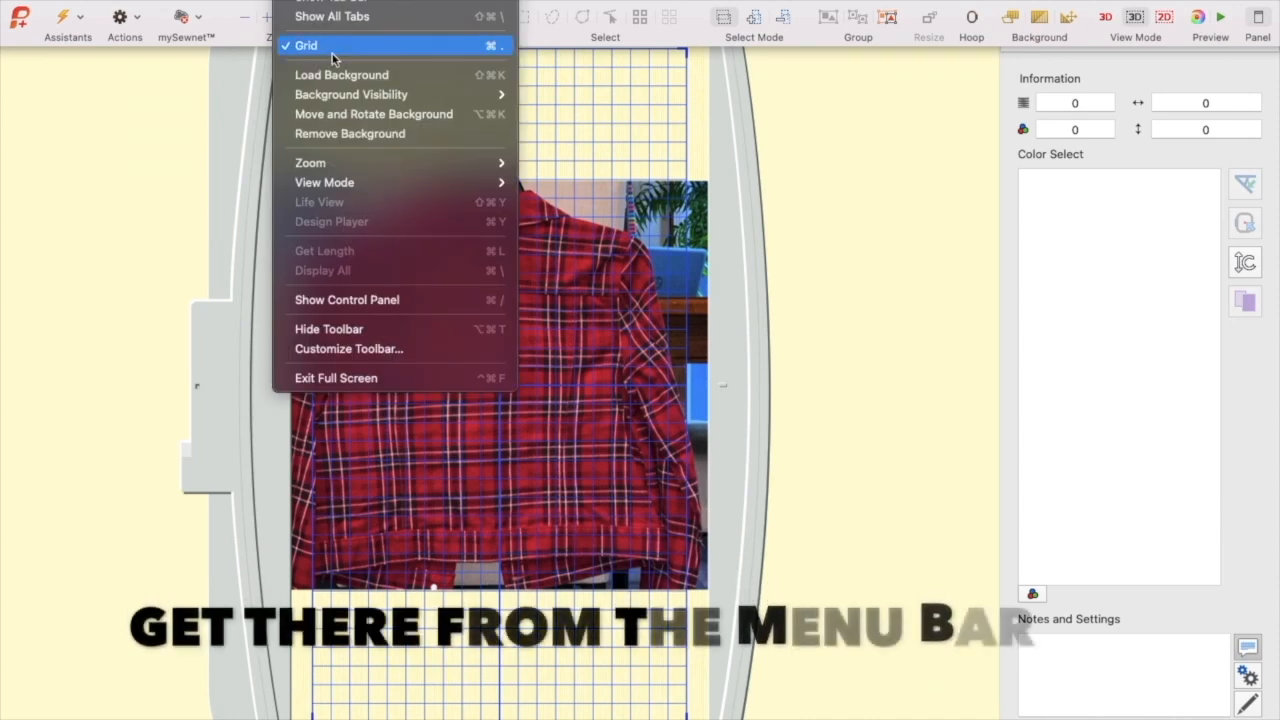
pyautogui.moveTo(347, 97)
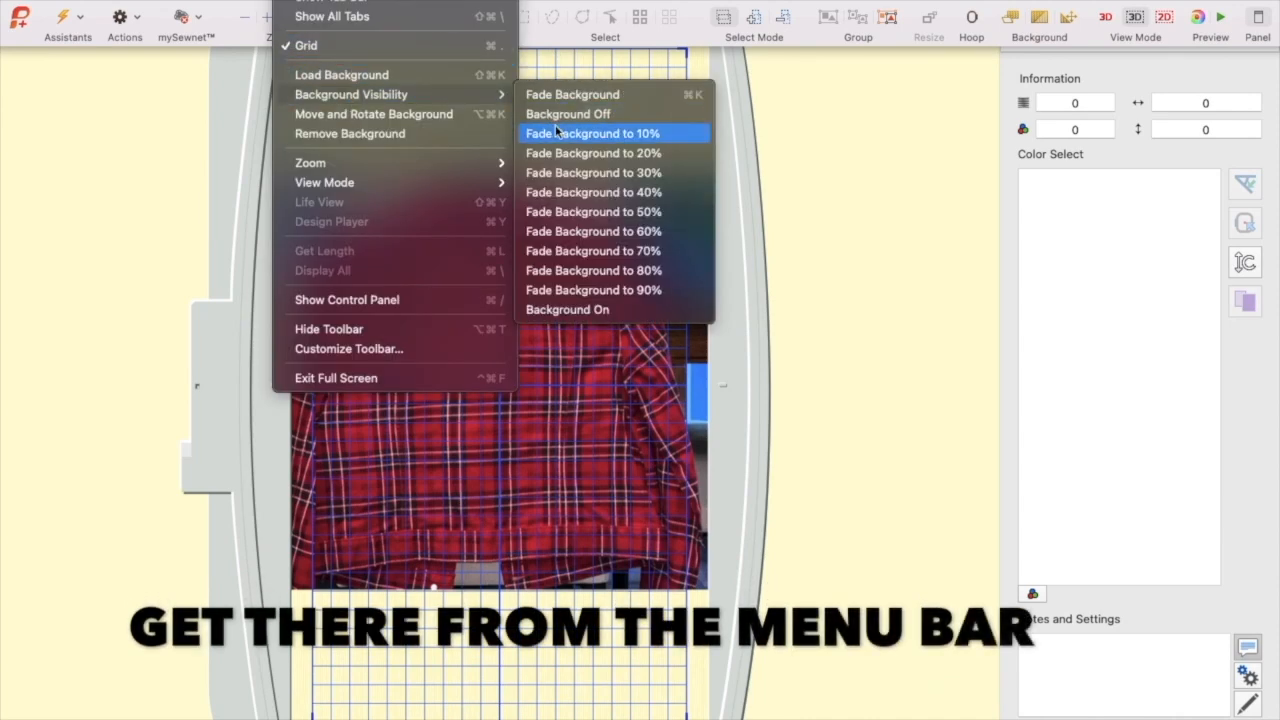
pyautogui.click(550, 94)
# - Reposition the plaid jacket background within the hoop and finish moving it
pyautogui.moveTo(781, 386)
pyautogui.mouseDown()
pyautogui.moveTo(491, 381)
pyautogui.moveTo(797, 380)
pyautogui.mouseUp()
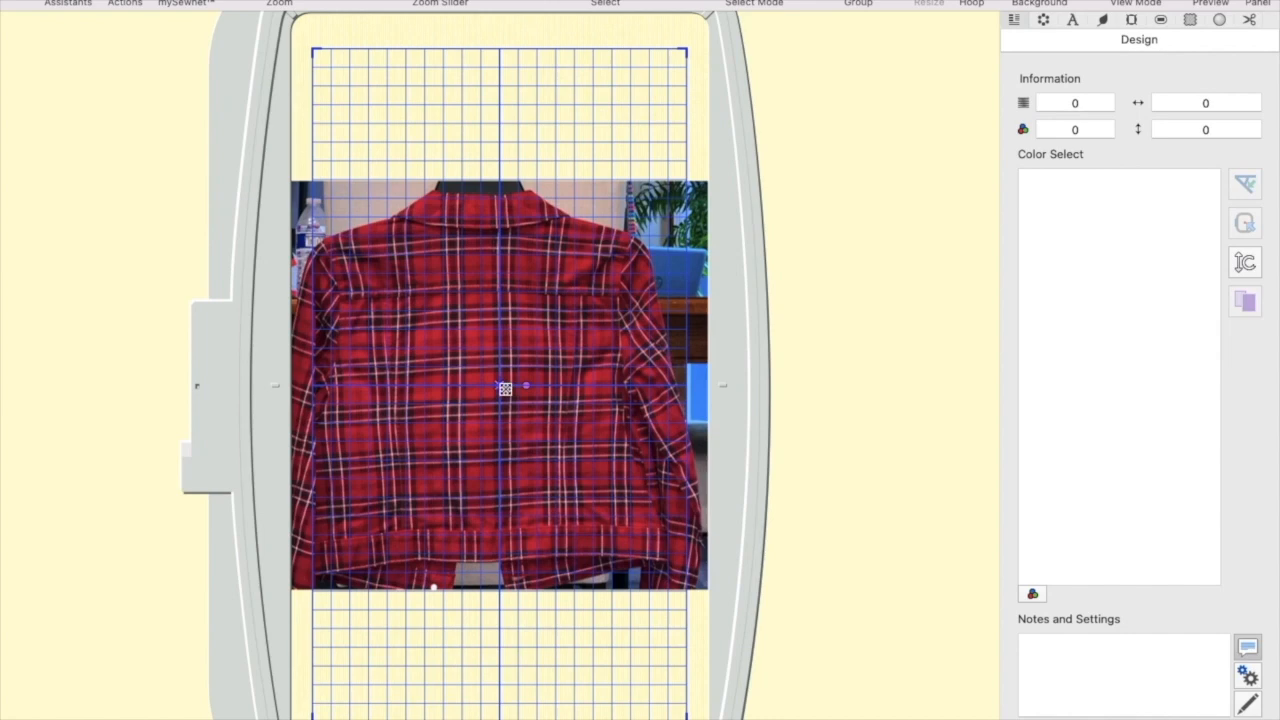
pyautogui.moveTo(645, 327); pyautogui.dragTo(626, 357)
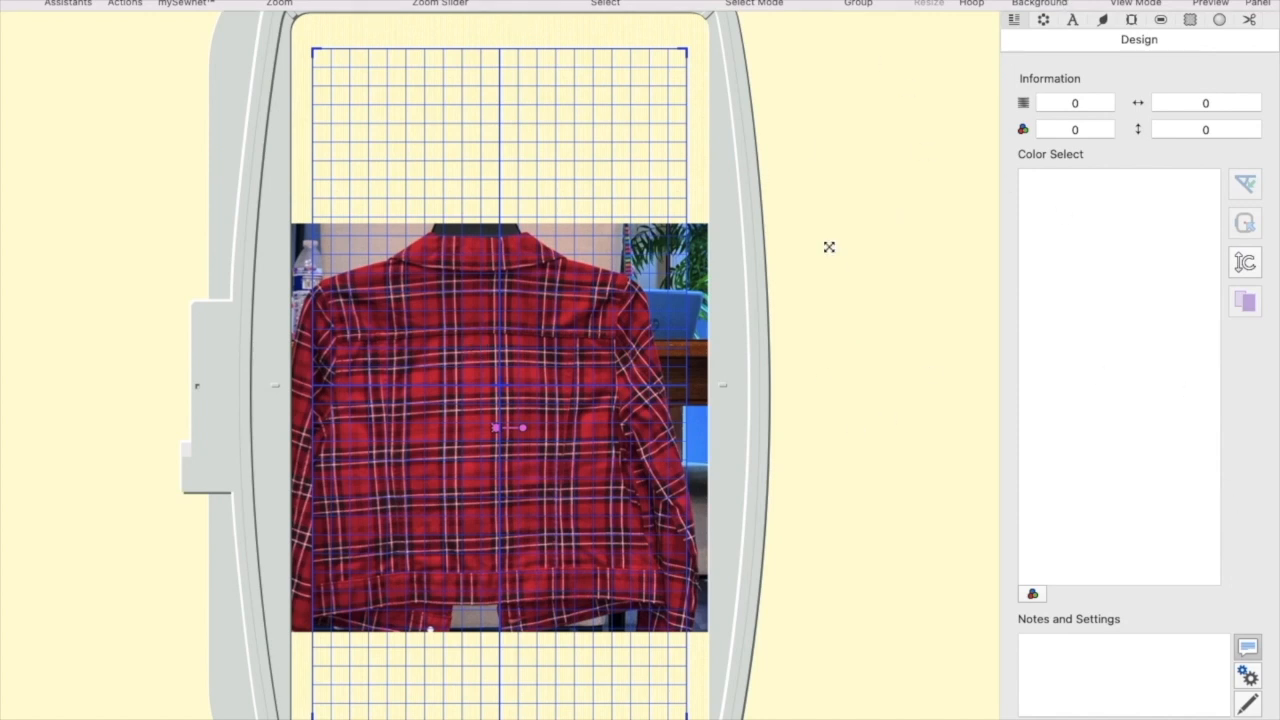
pyautogui.moveTo(560, 343)
pyautogui.mouseDown()
pyautogui.moveTo(560, 357)
pyautogui.moveTo(434, 366)
pyautogui.moveTo(440, 406)
pyautogui.moveTo(840, 309)
pyautogui.moveTo(483, 417)
pyautogui.moveTo(580, 328)
pyautogui.mouseUp()
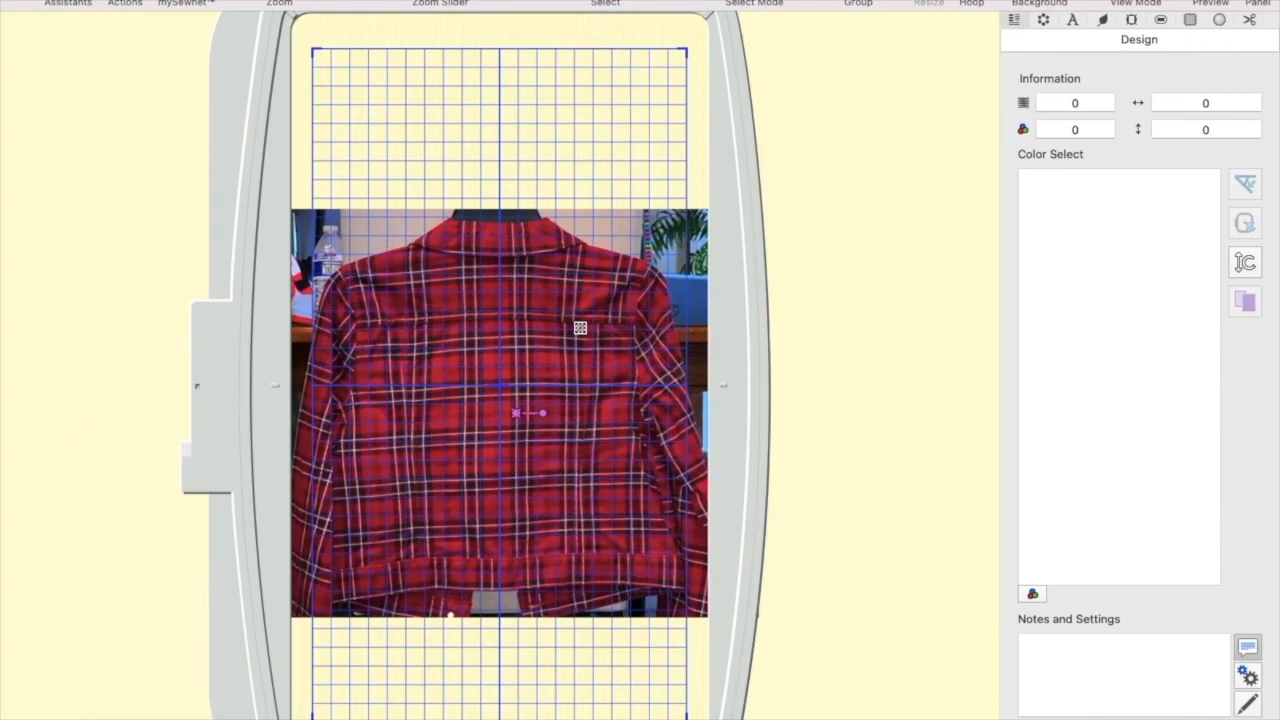
pyautogui.rightClick(581, 331)
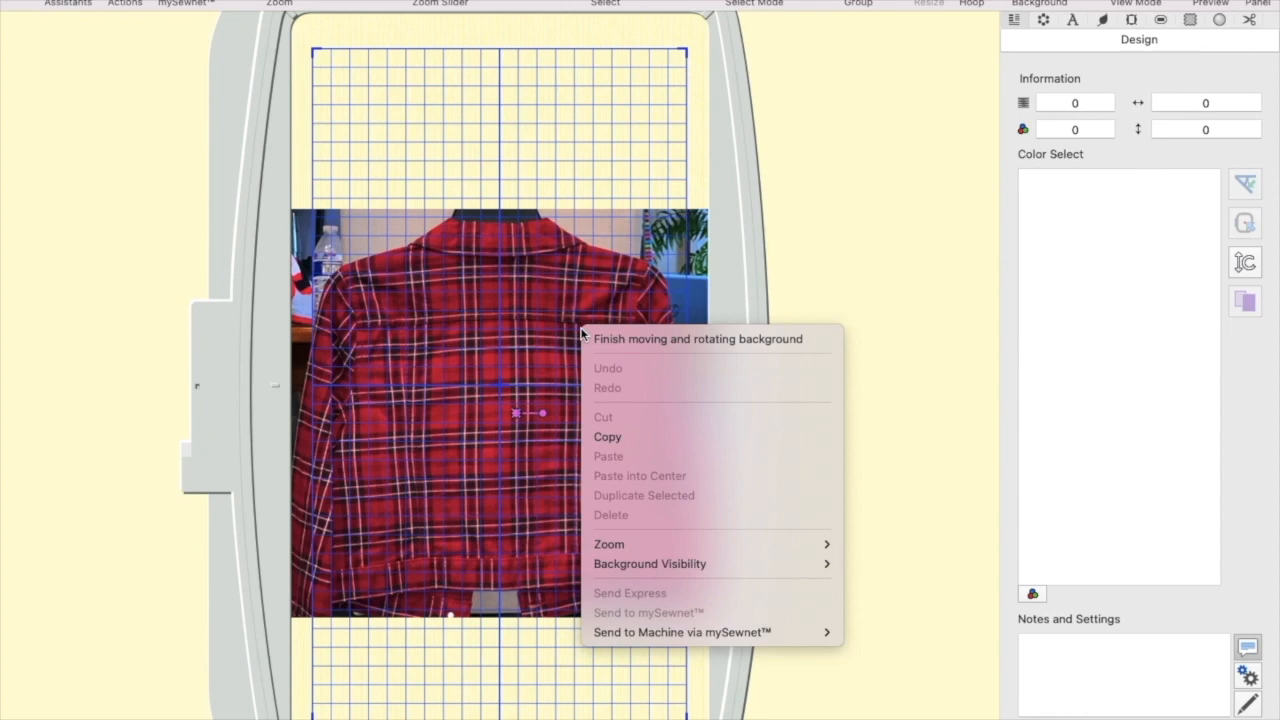
# - Remove the plaid jacket background from the hoop
pyautogui.click(307, 2)
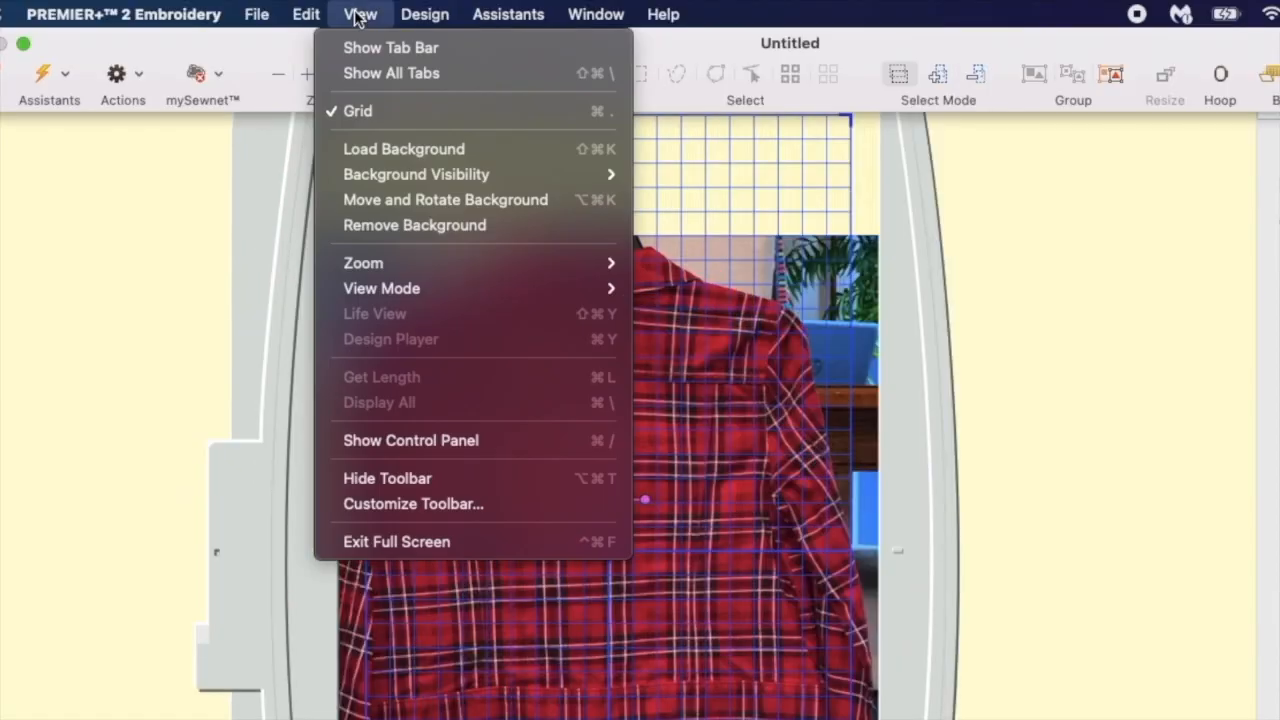
pyautogui.moveTo(392, 175)
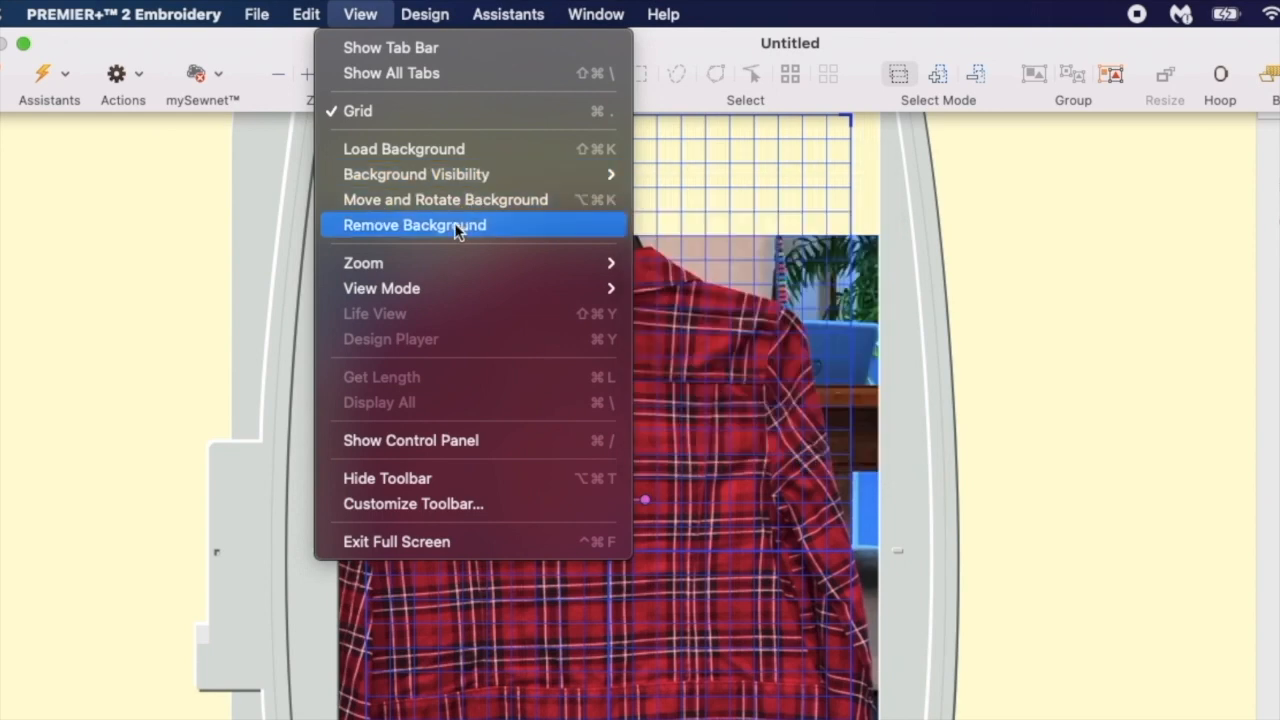
pyautogui.click(455, 226)
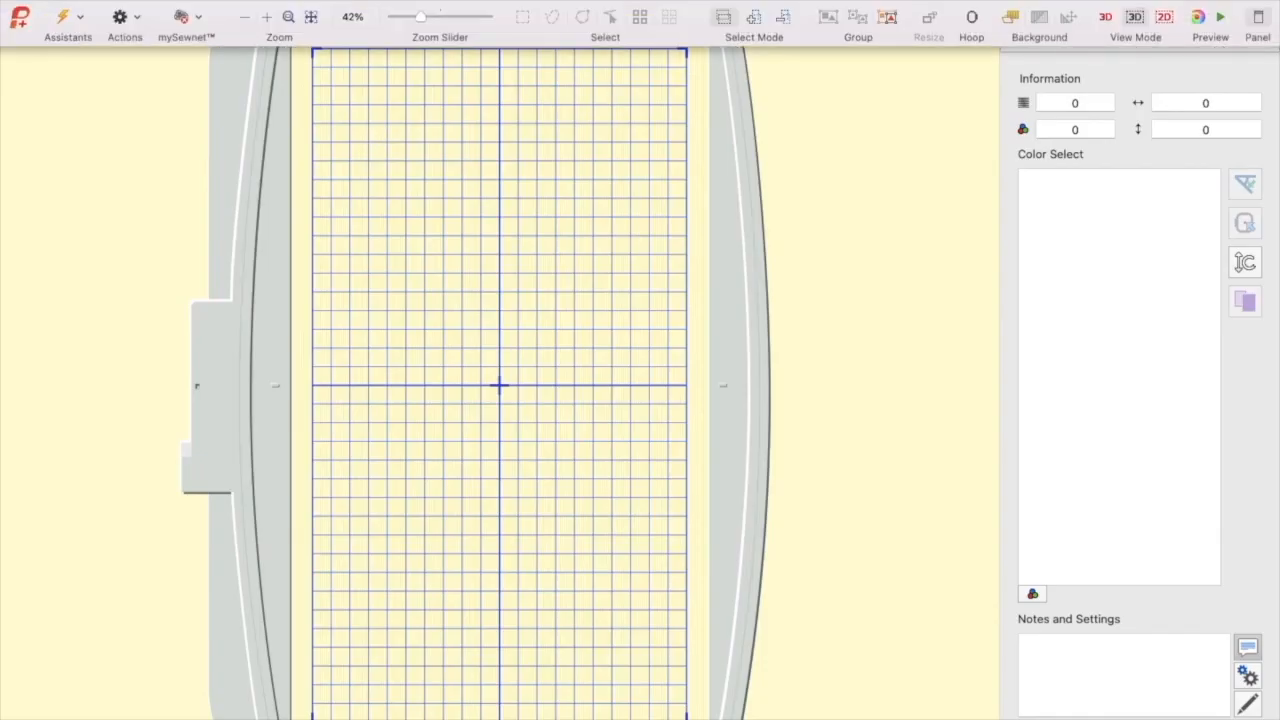
# - Start loading a previously saved garment background and pick the plaid jacket Background1 from the My Garments folder
pyautogui.click(292, 1)
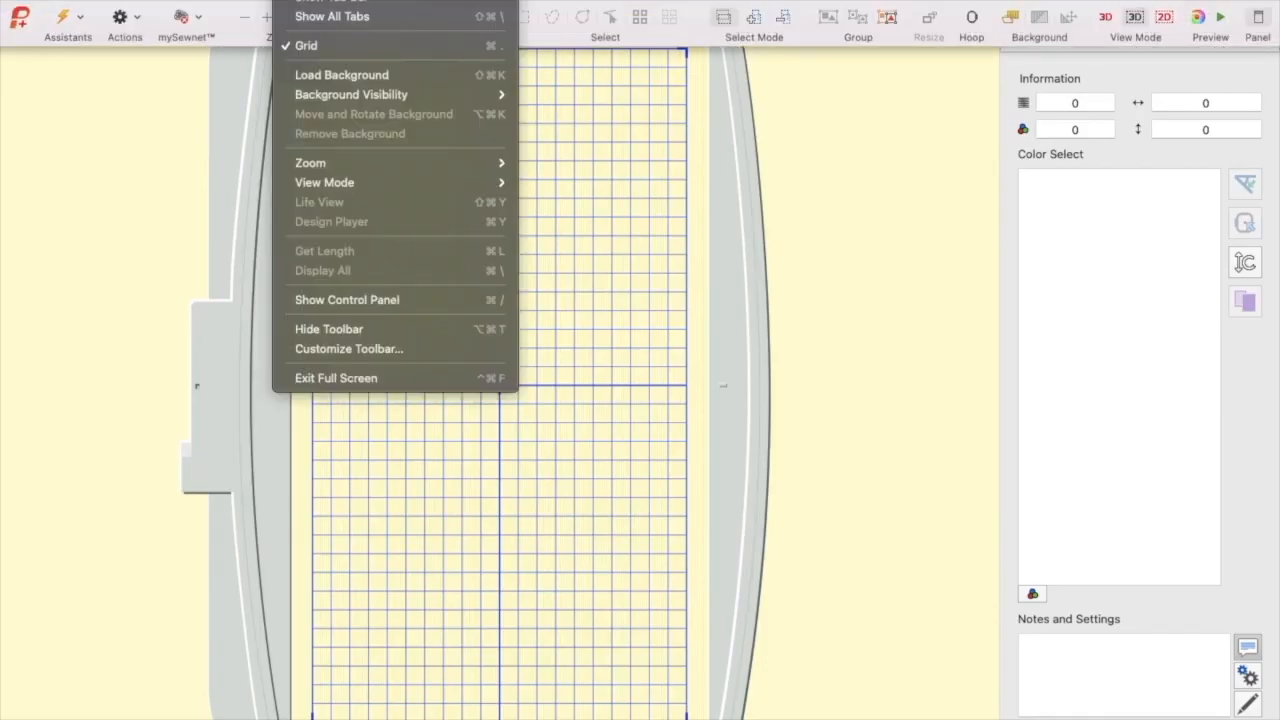
pyautogui.click(338, 75)
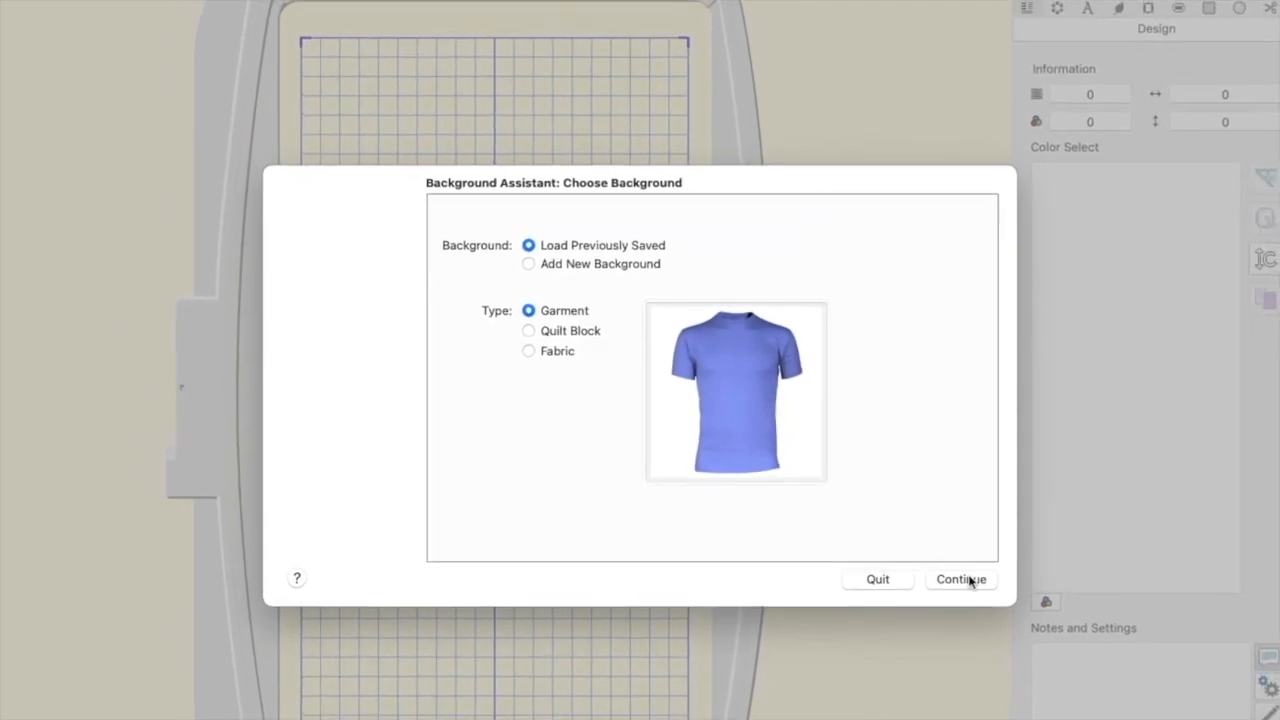
pyautogui.click(950, 572)
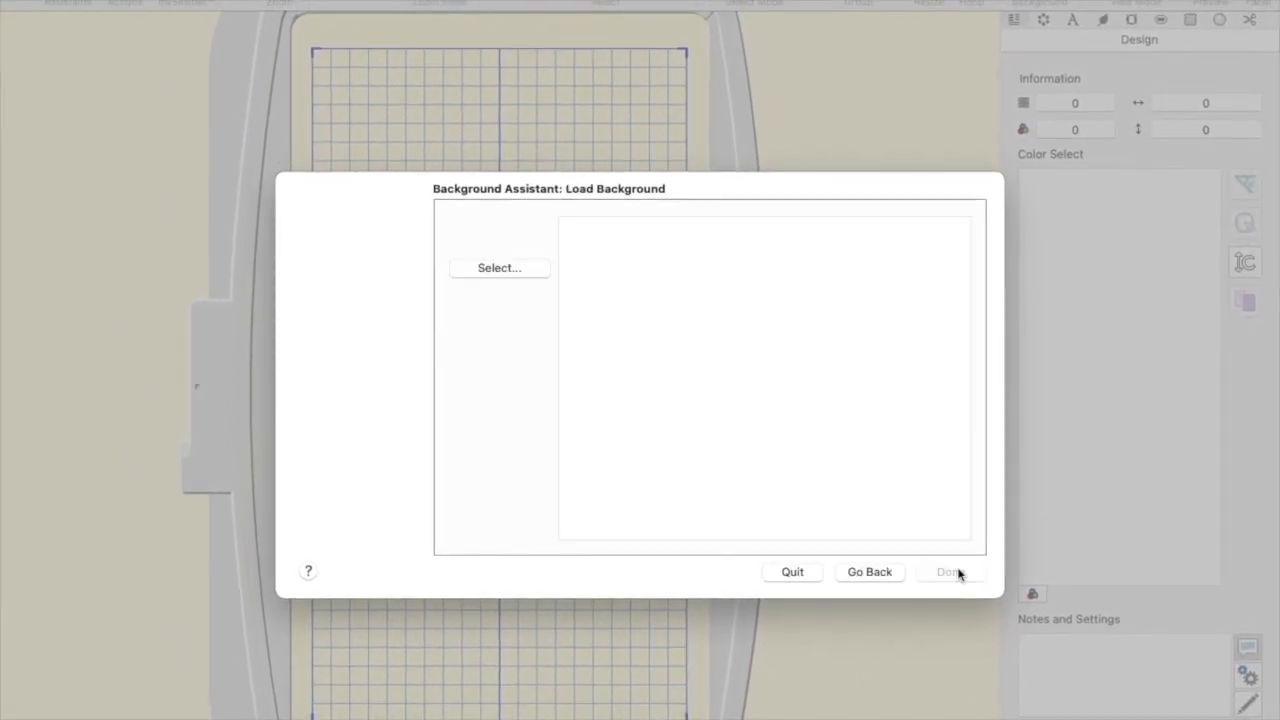
pyautogui.click(380, 197)
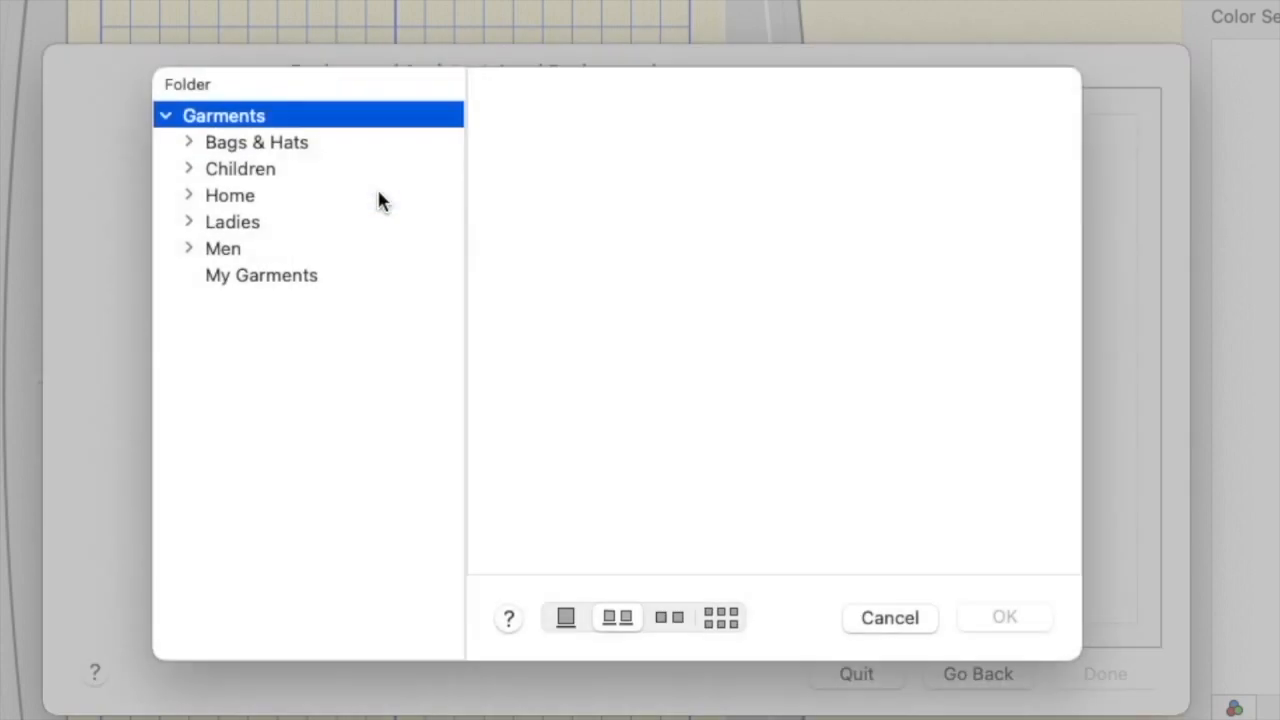
pyautogui.click(284, 293)
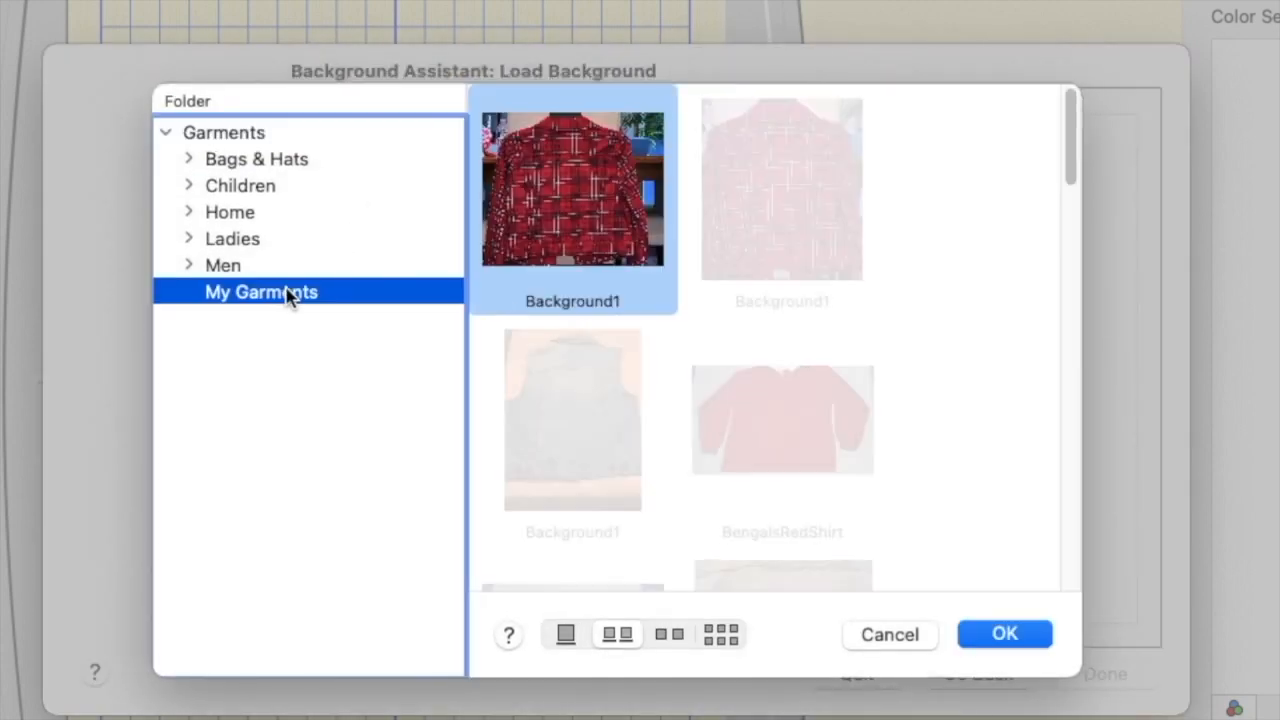
pyautogui.click(545, 201)
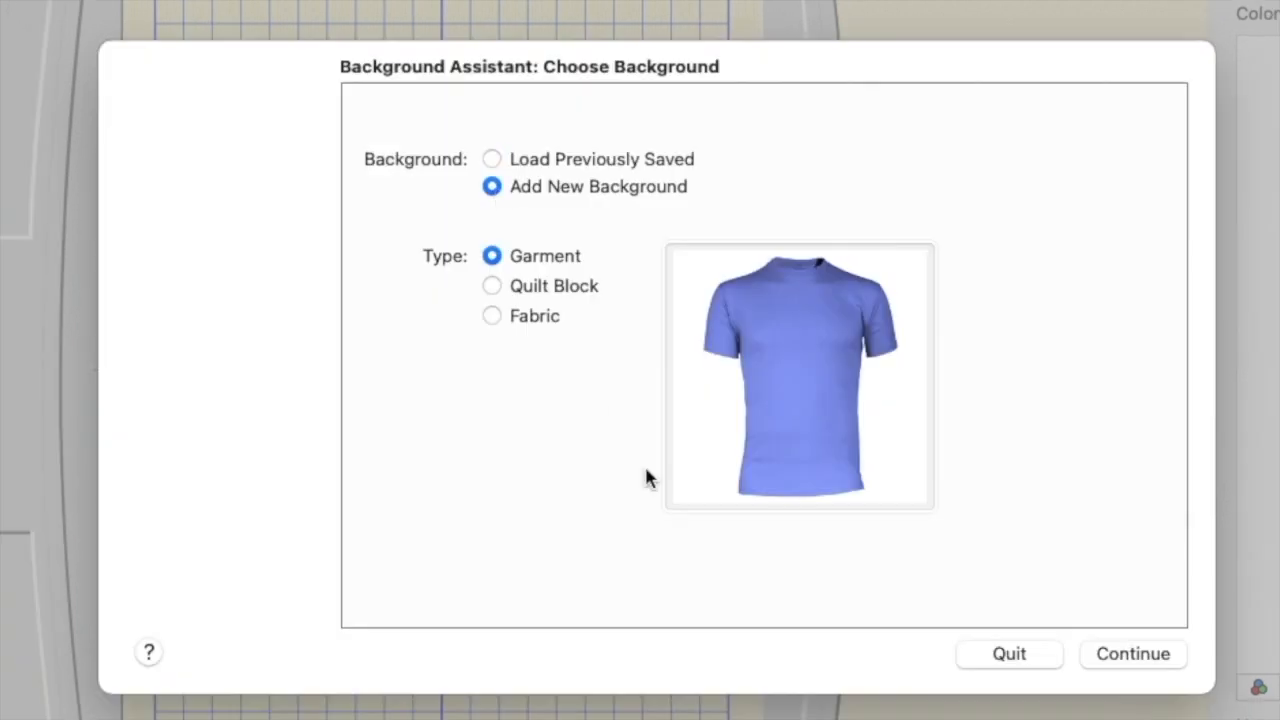
# - Choose to add a new garment background and examine the other picture sources available besides a file
pyautogui.click(1121, 667)
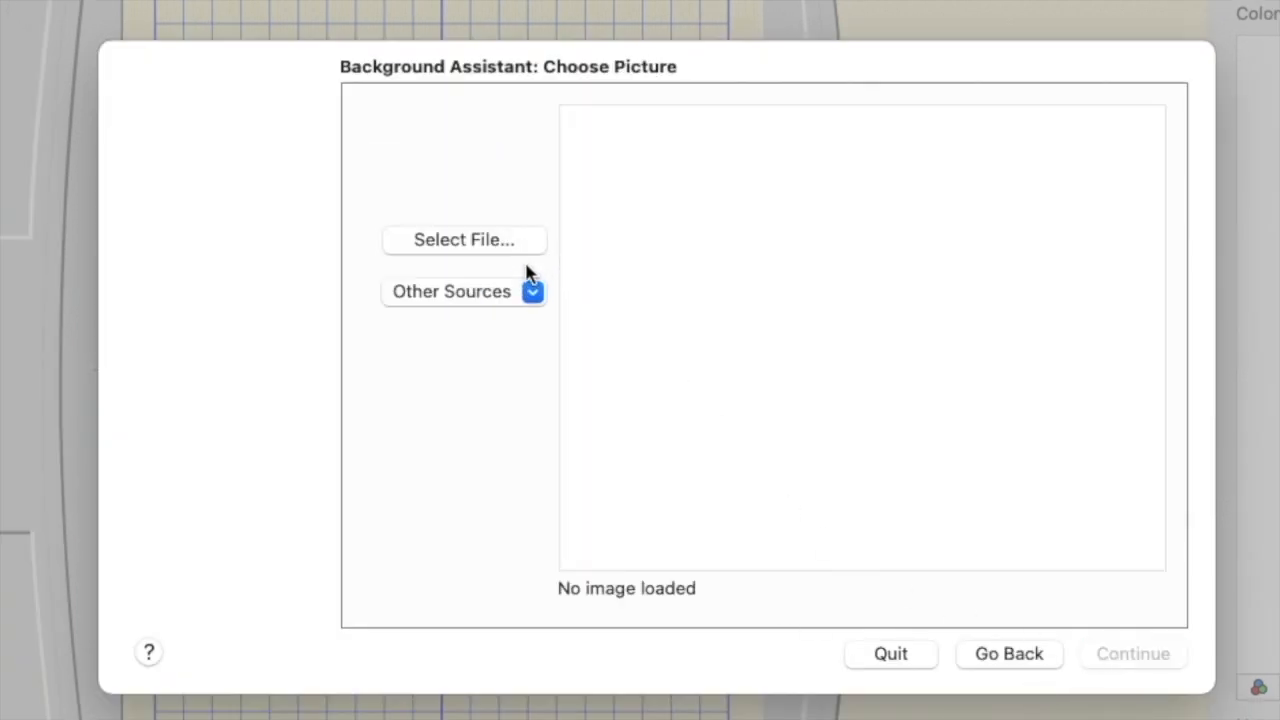
pyautogui.click(534, 294)
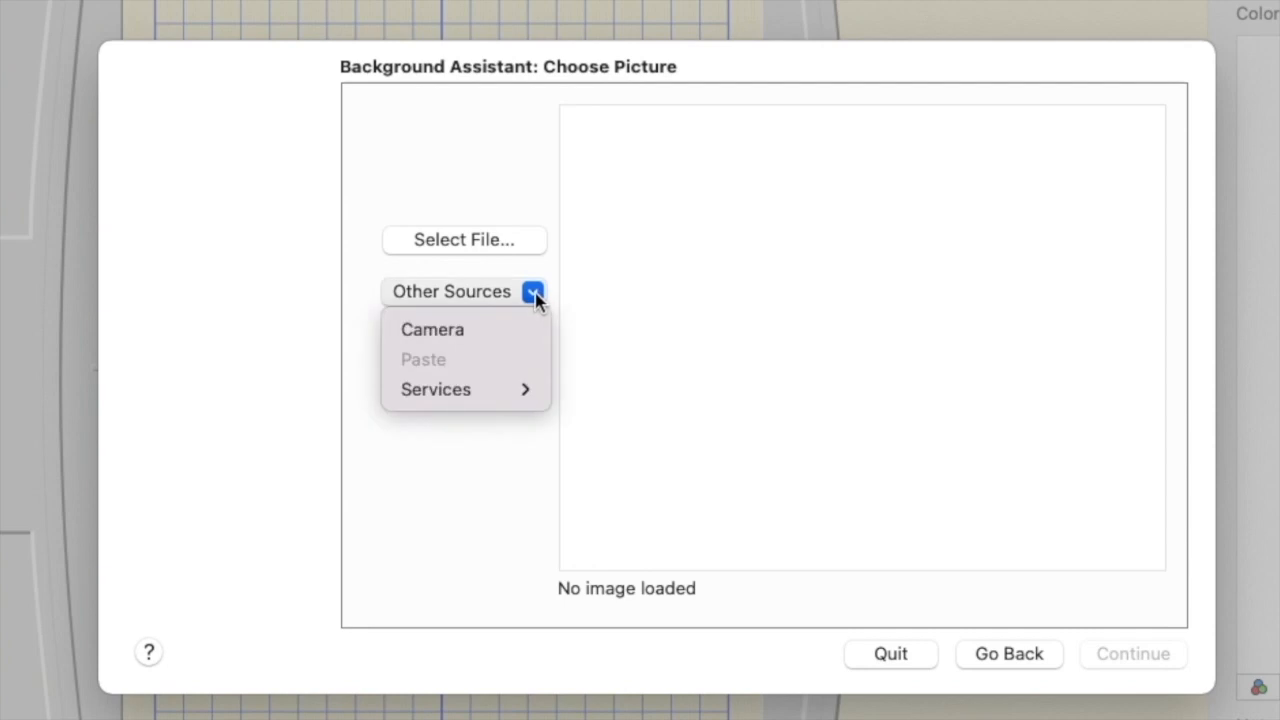
pyautogui.moveTo(462, 399)
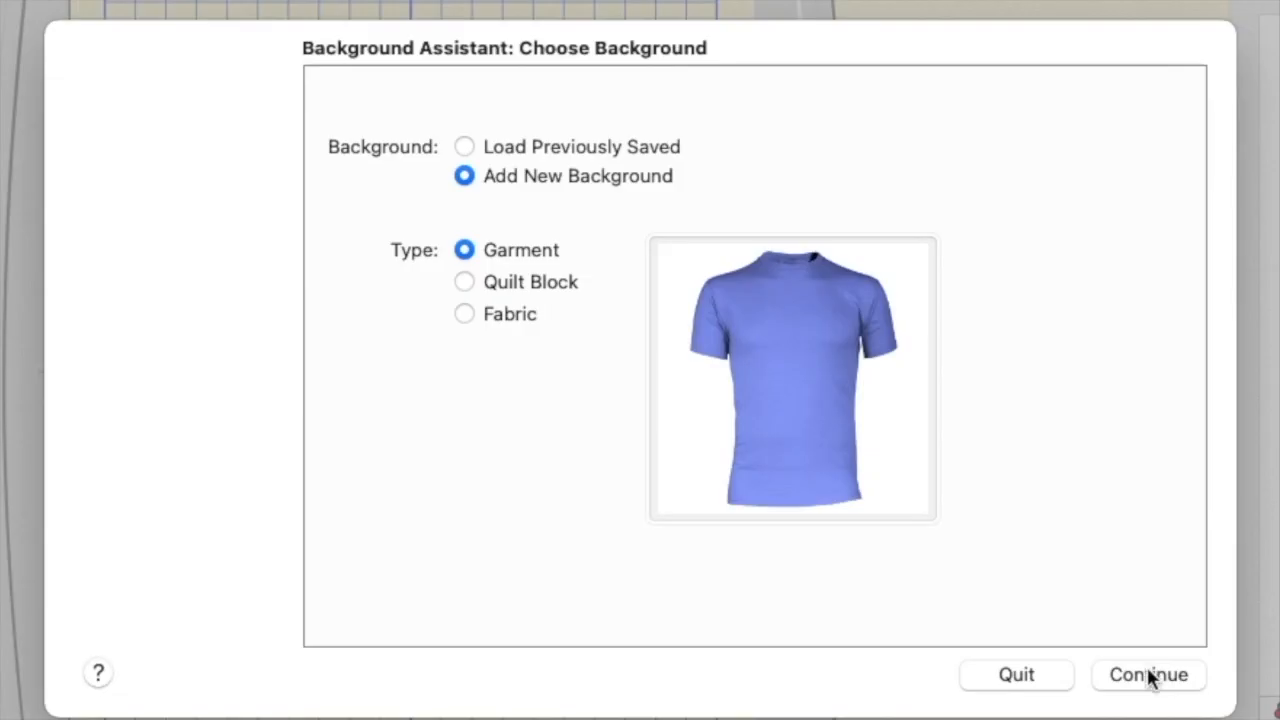
pyautogui.click(1148, 677)
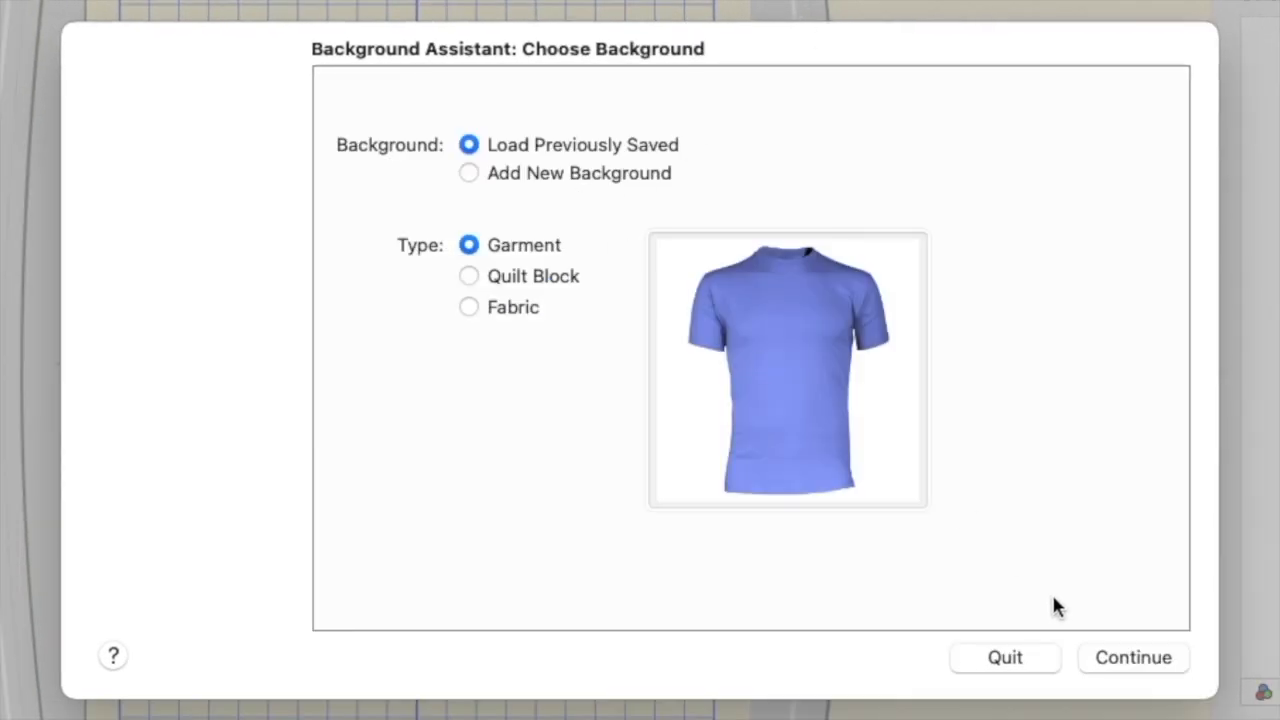
# - Start the Background Assistant for a previously saved garment and open the garment background selection
pyautogui.click(1110, 660)
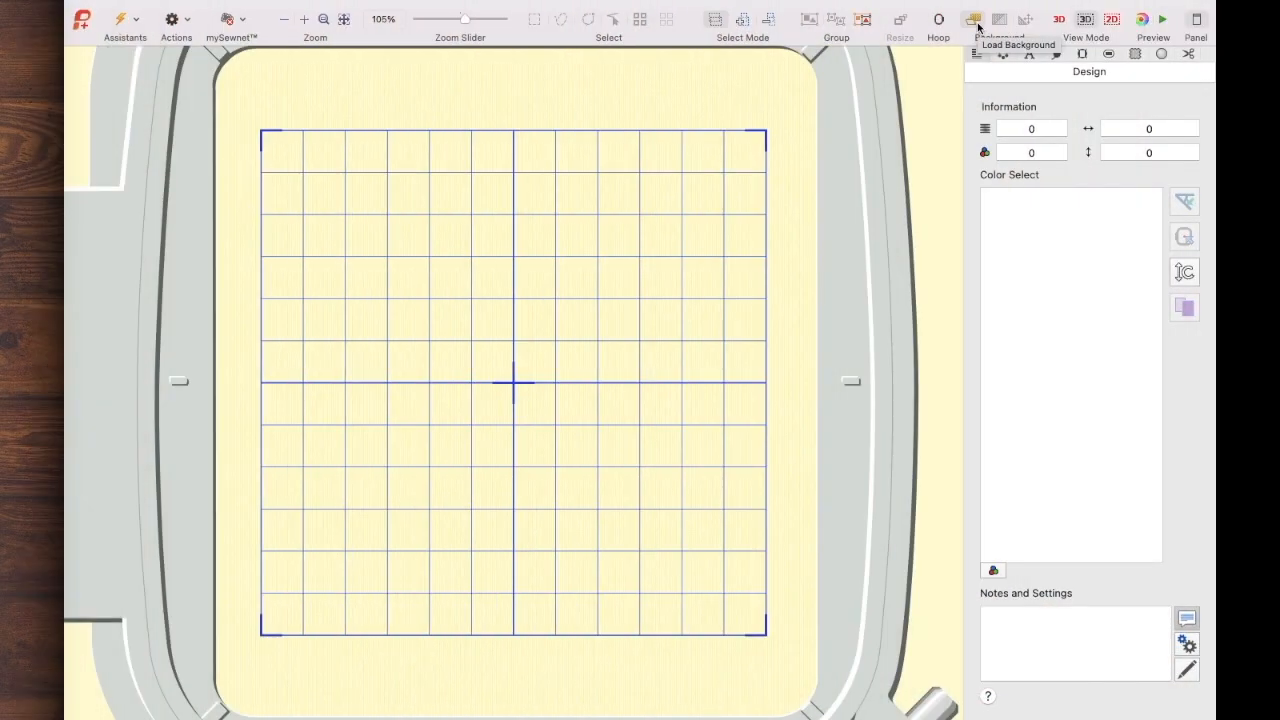
pyautogui.click(972, 21)
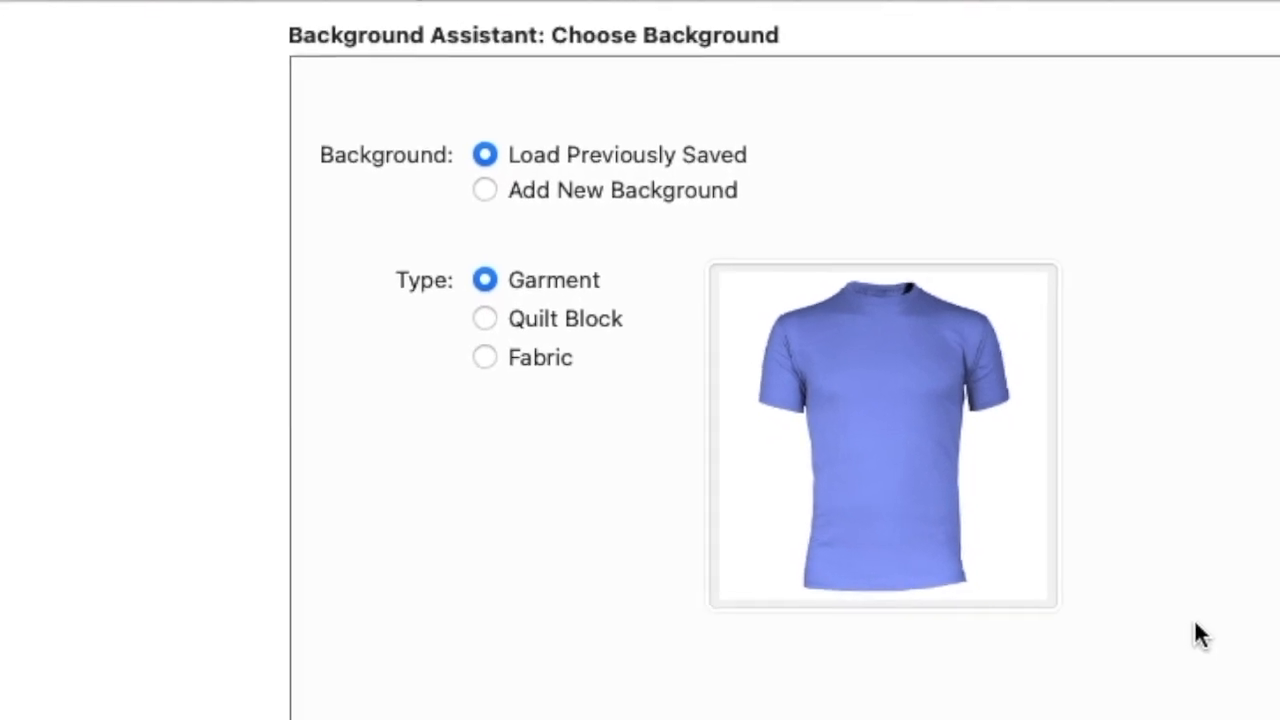
pyautogui.click(1120, 657)
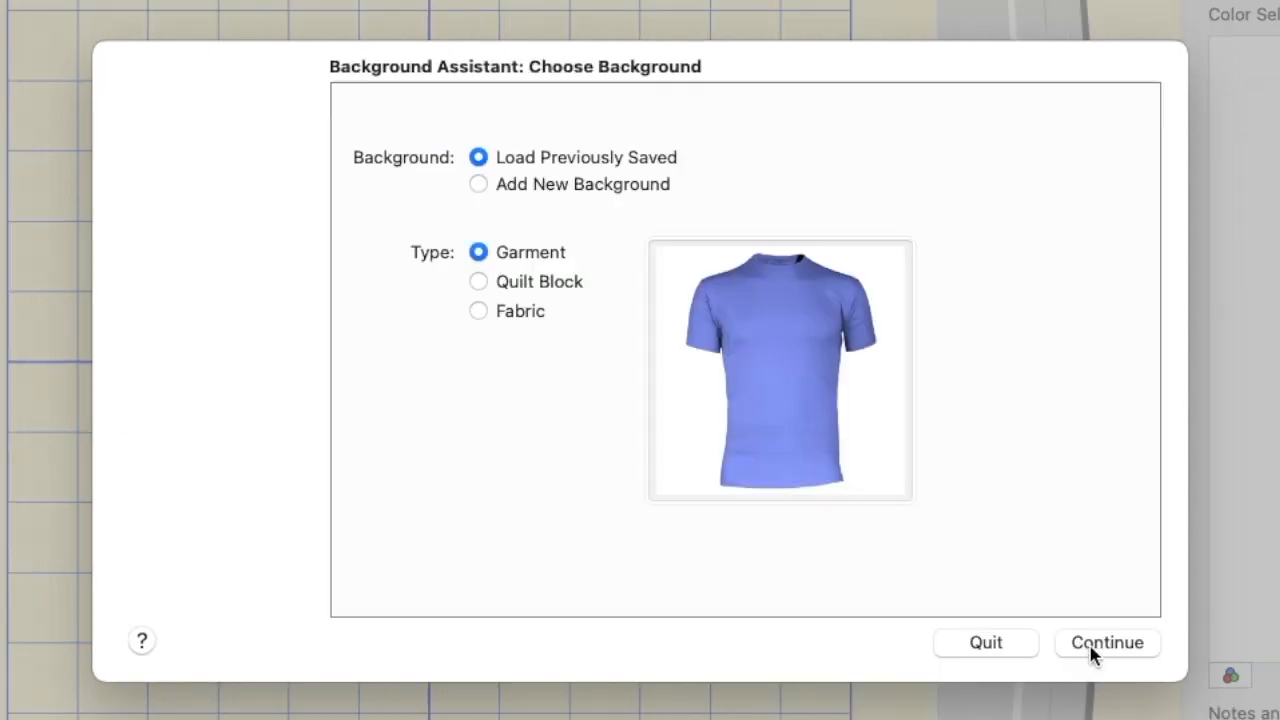
pyautogui.click(1093, 652)
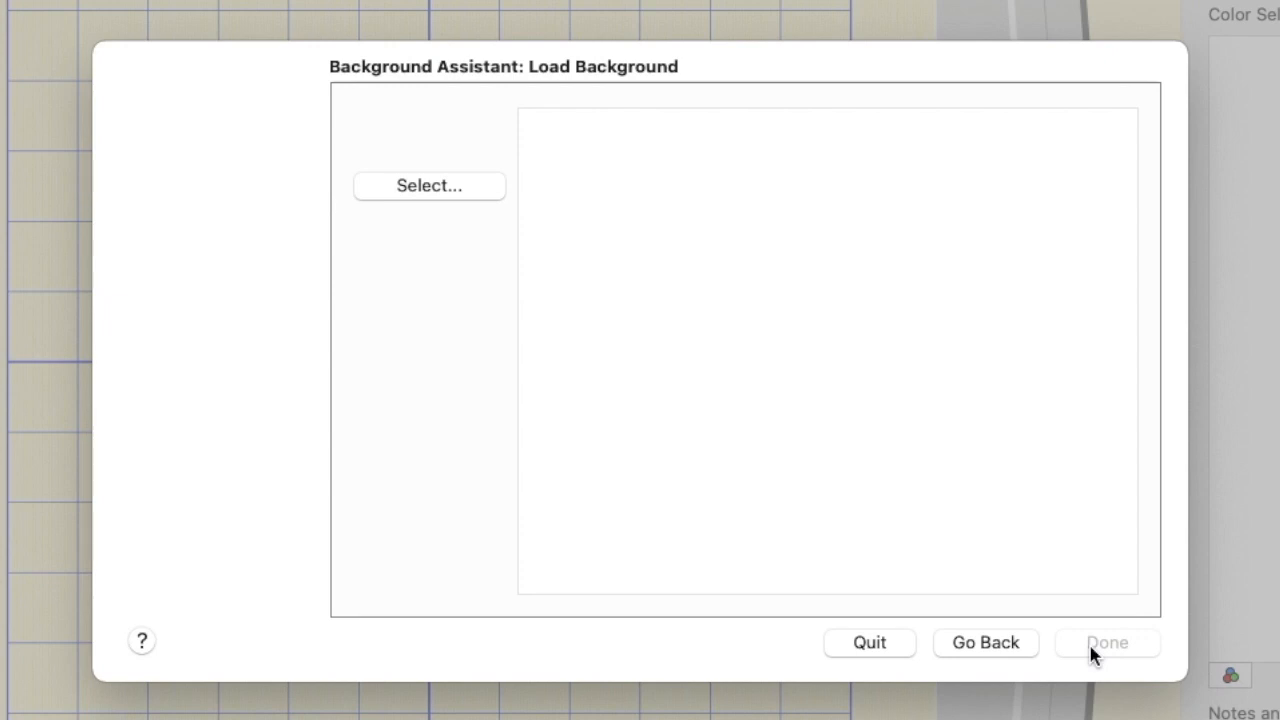
pyautogui.click(420, 199)
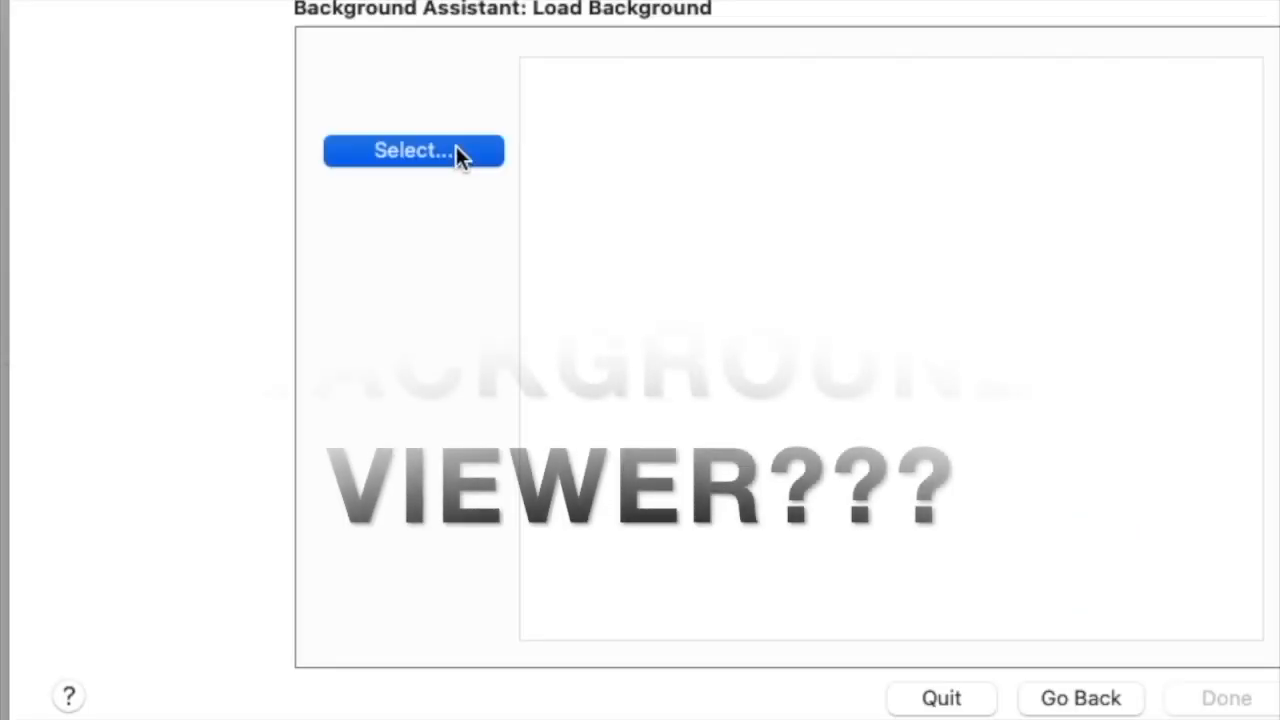
# - Look through the garment folder list in the background selection several times, cancelling each time
pyautogui.click(456, 150)
pyautogui.click(981, 668)
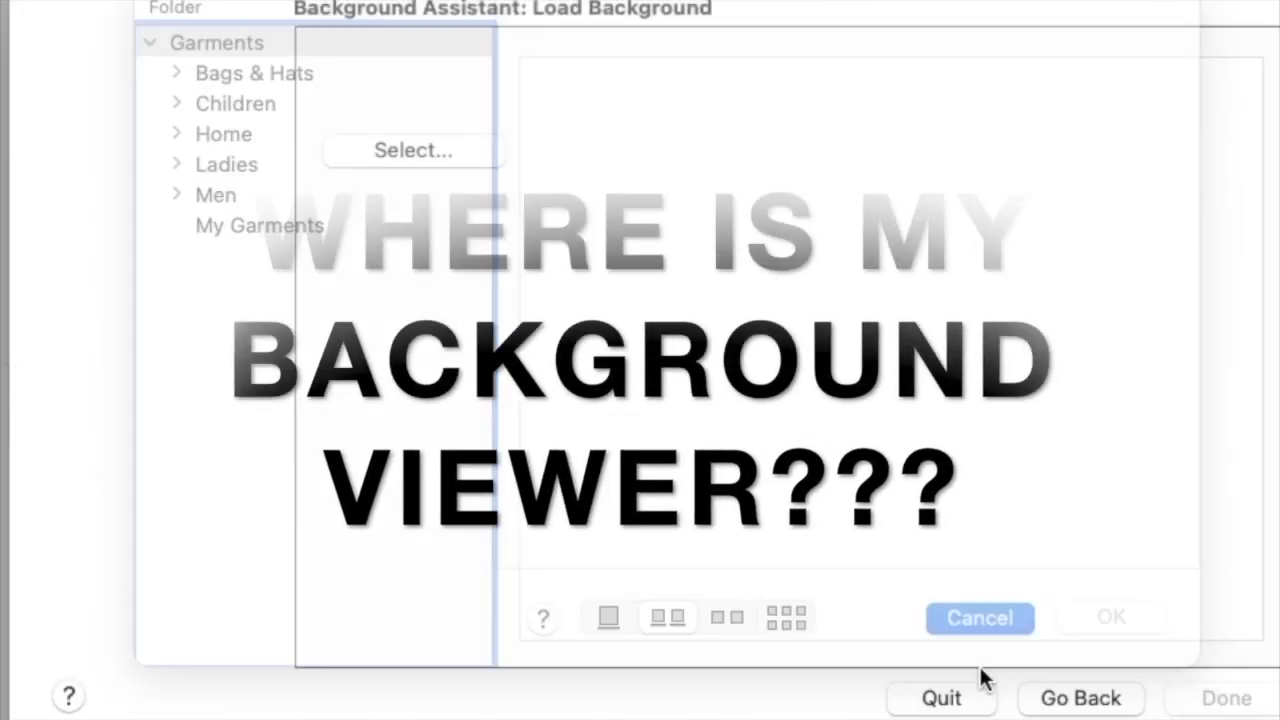
pyautogui.click(458, 152)
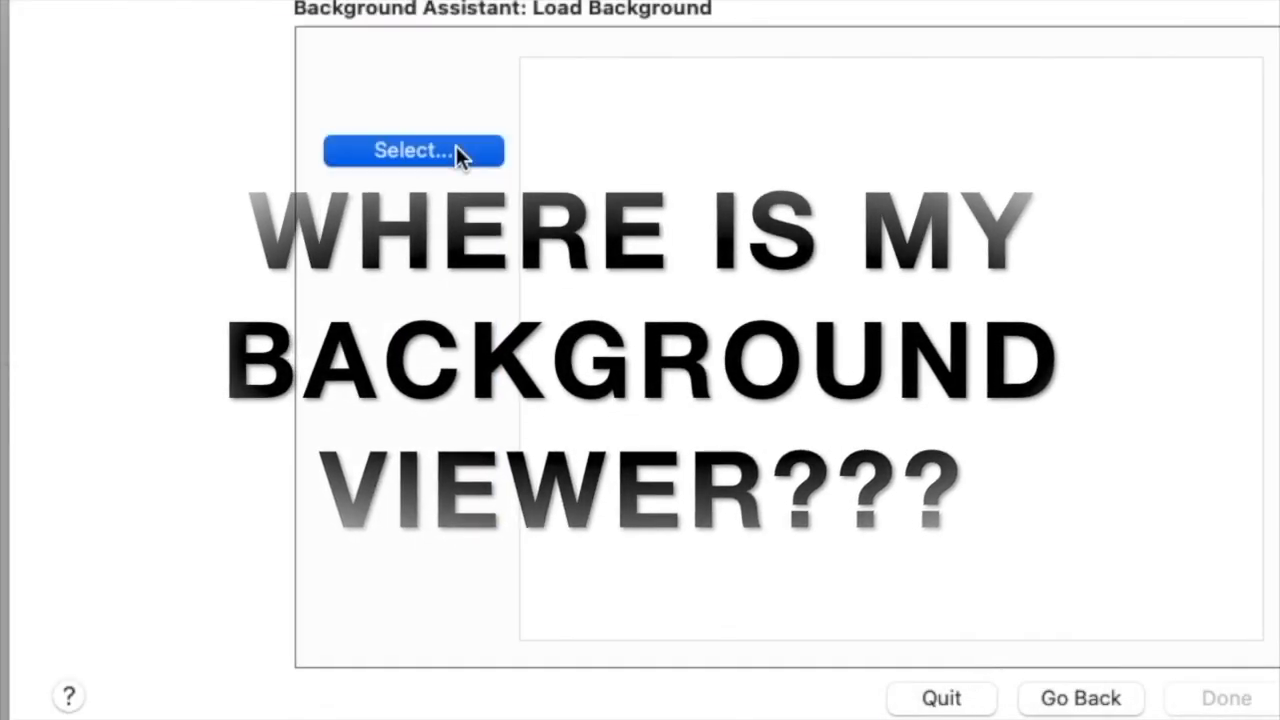
pyautogui.click(981, 666)
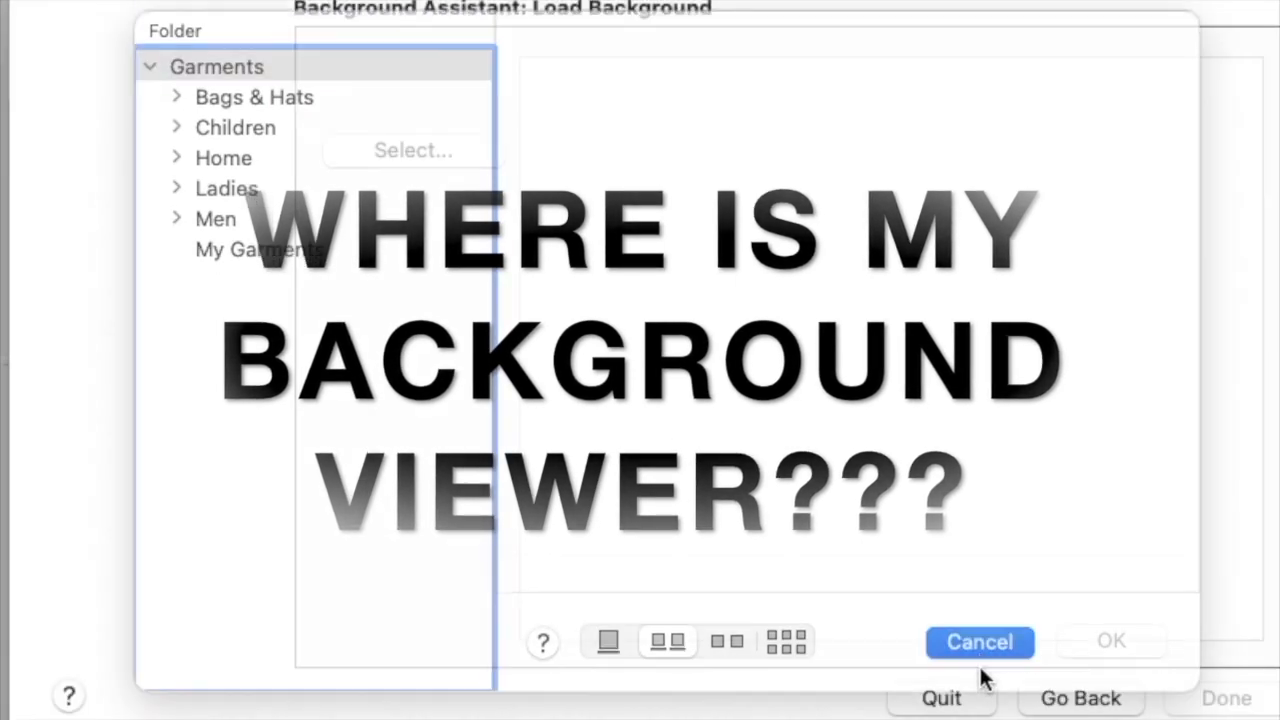
pyautogui.click(456, 150)
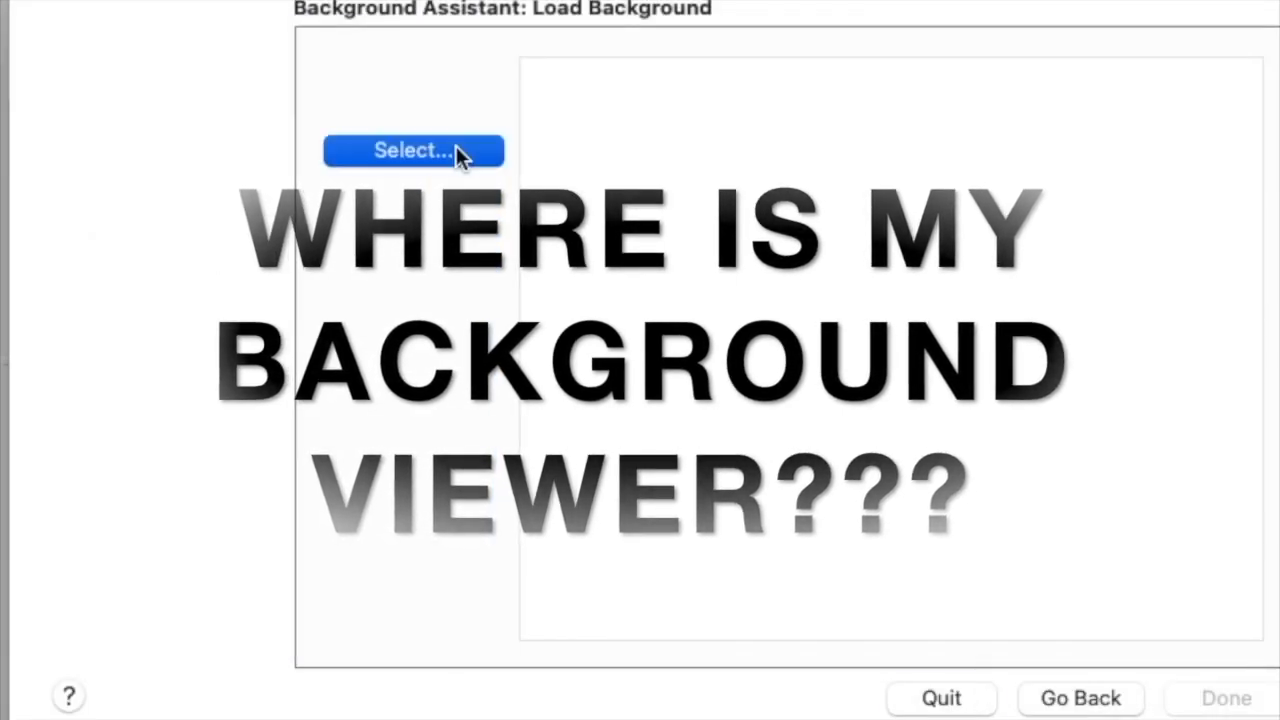
pyautogui.click(980, 666)
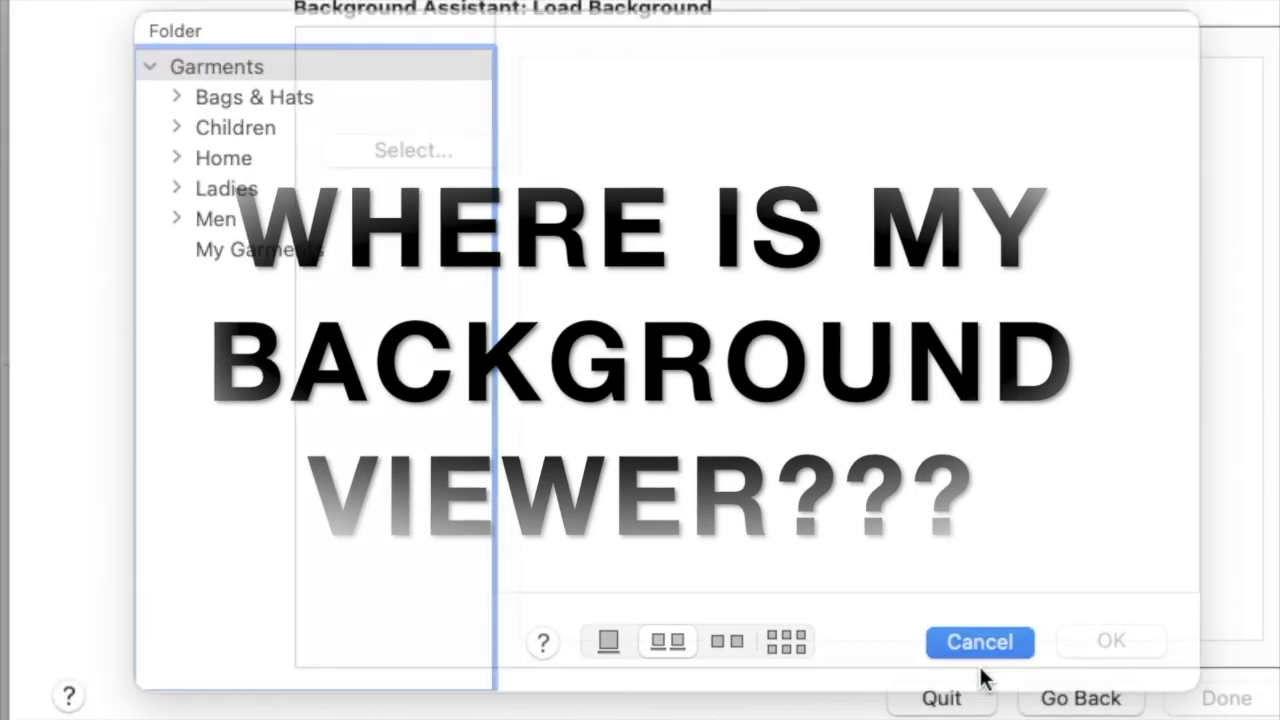
pyautogui.click(910, 703)
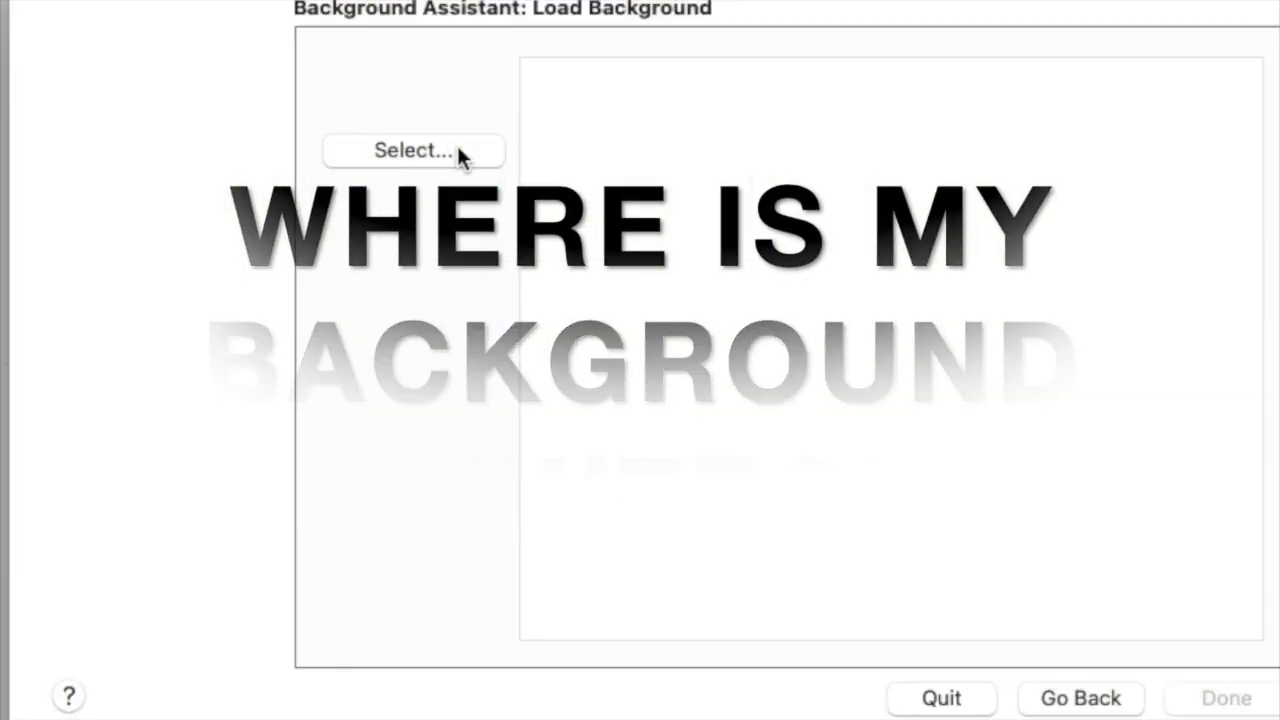
pyautogui.click(458, 152)
pyautogui.click(981, 670)
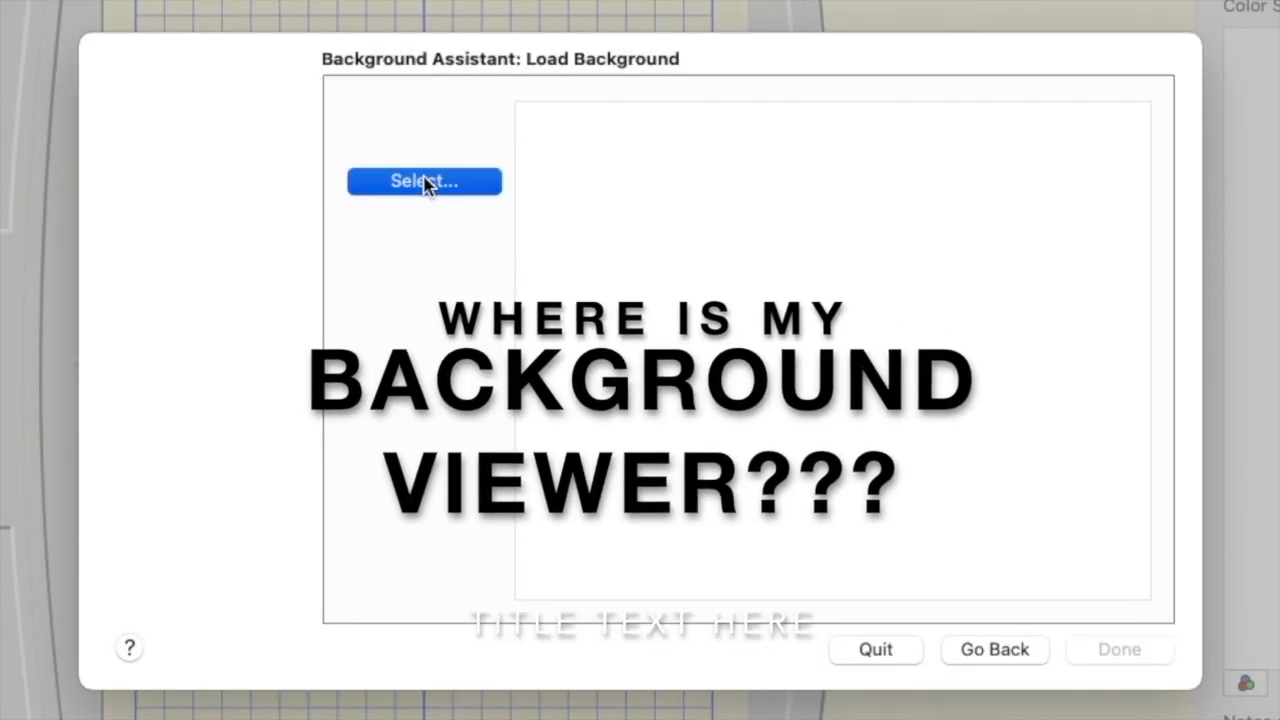
pyautogui.click(423, 180)
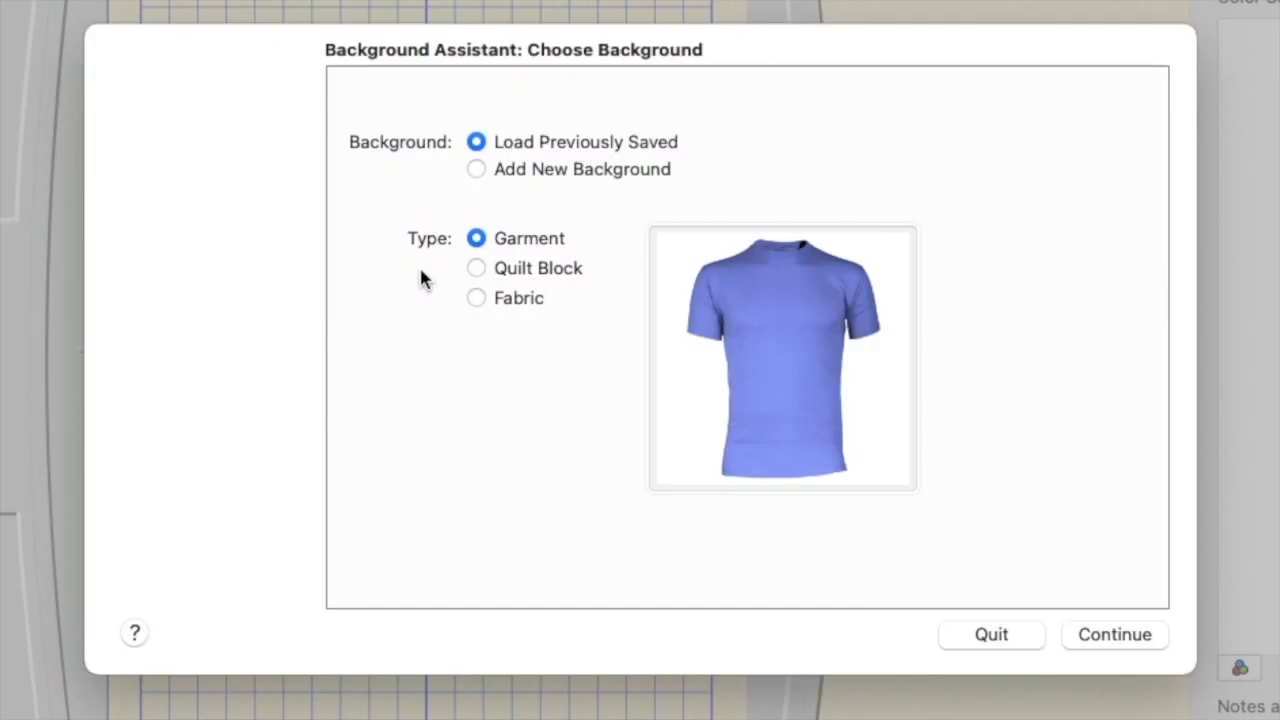
# - Set the previously saved background's type to Quilt Block and browse the saved quilt block backgrounds
pyautogui.click(477, 268)
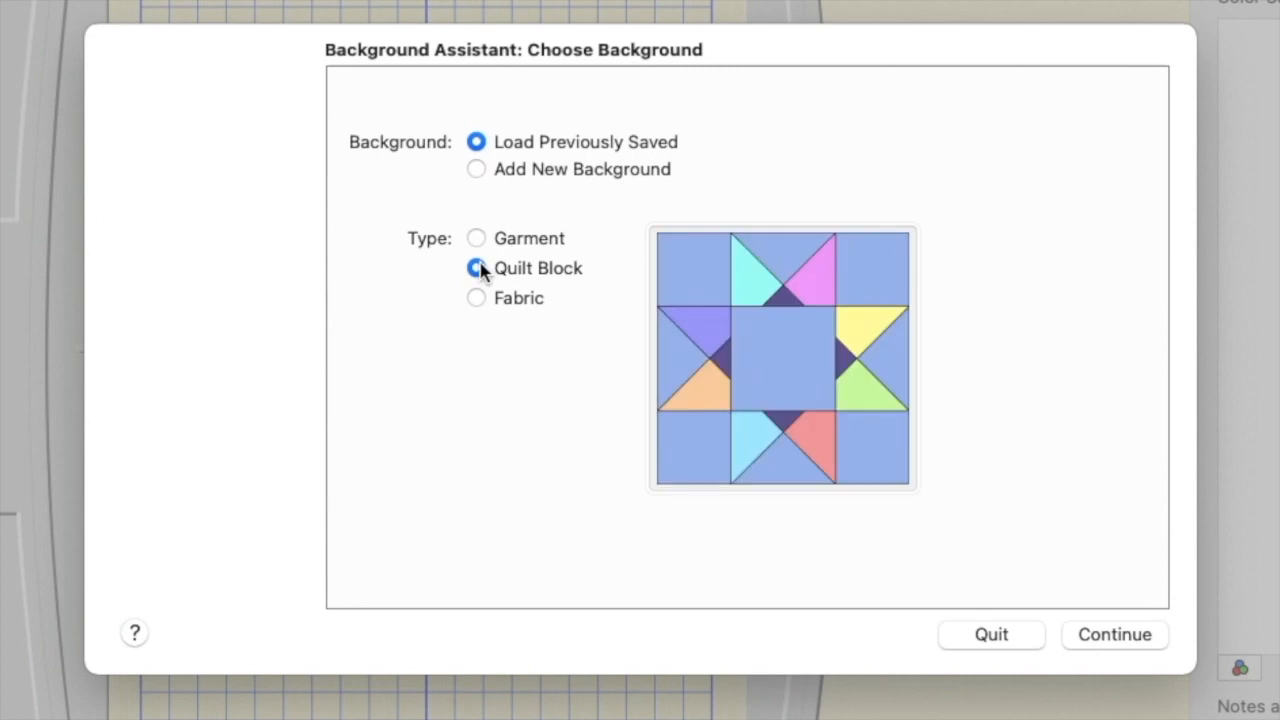
pyautogui.click(1115, 638)
pyautogui.click(458, 172)
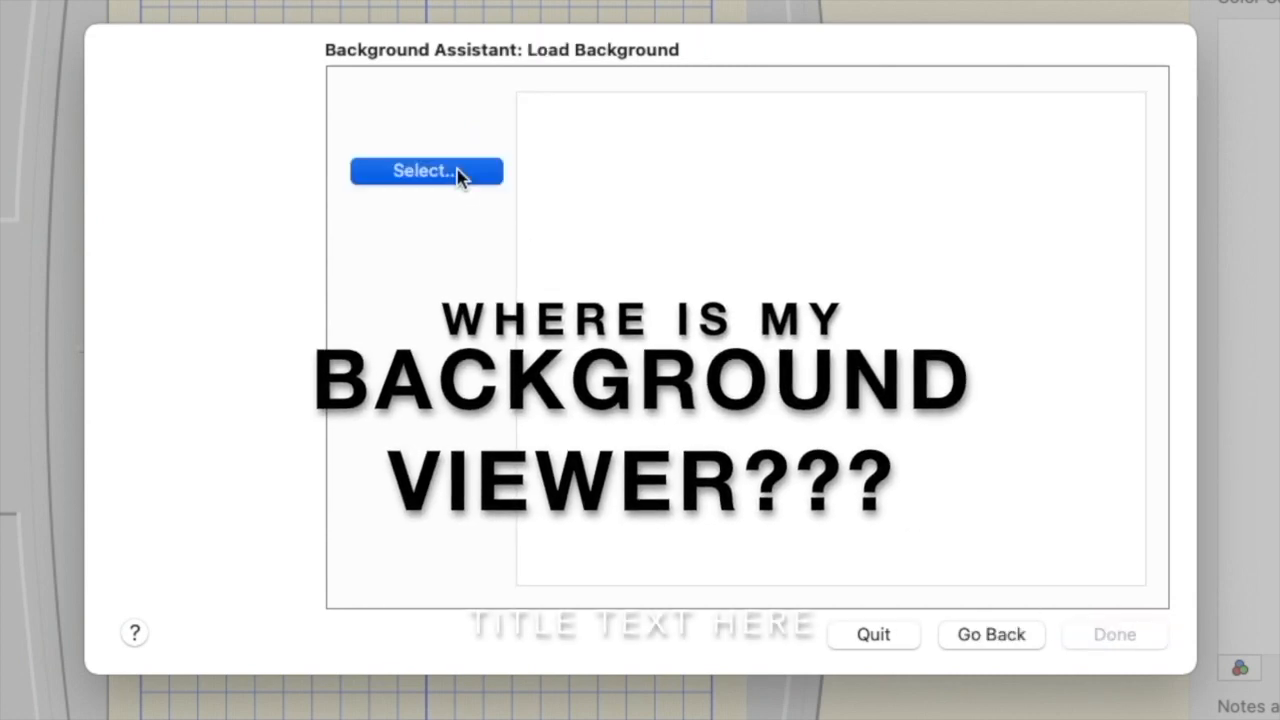
pyautogui.click(323, 133)
pyautogui.click(321, 496)
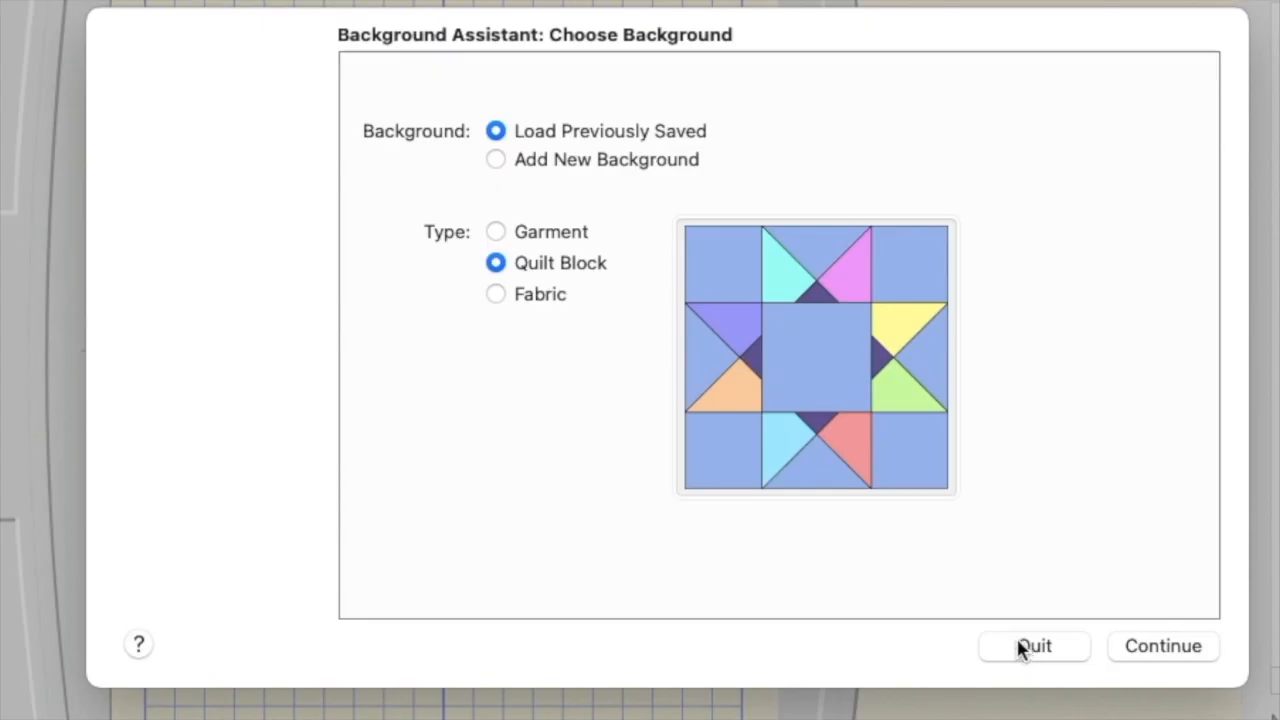
# - Preview the Fabric background type, and load the saved picture of the whole red plaid jacket from My Garments as the background
pyautogui.click(496, 295)
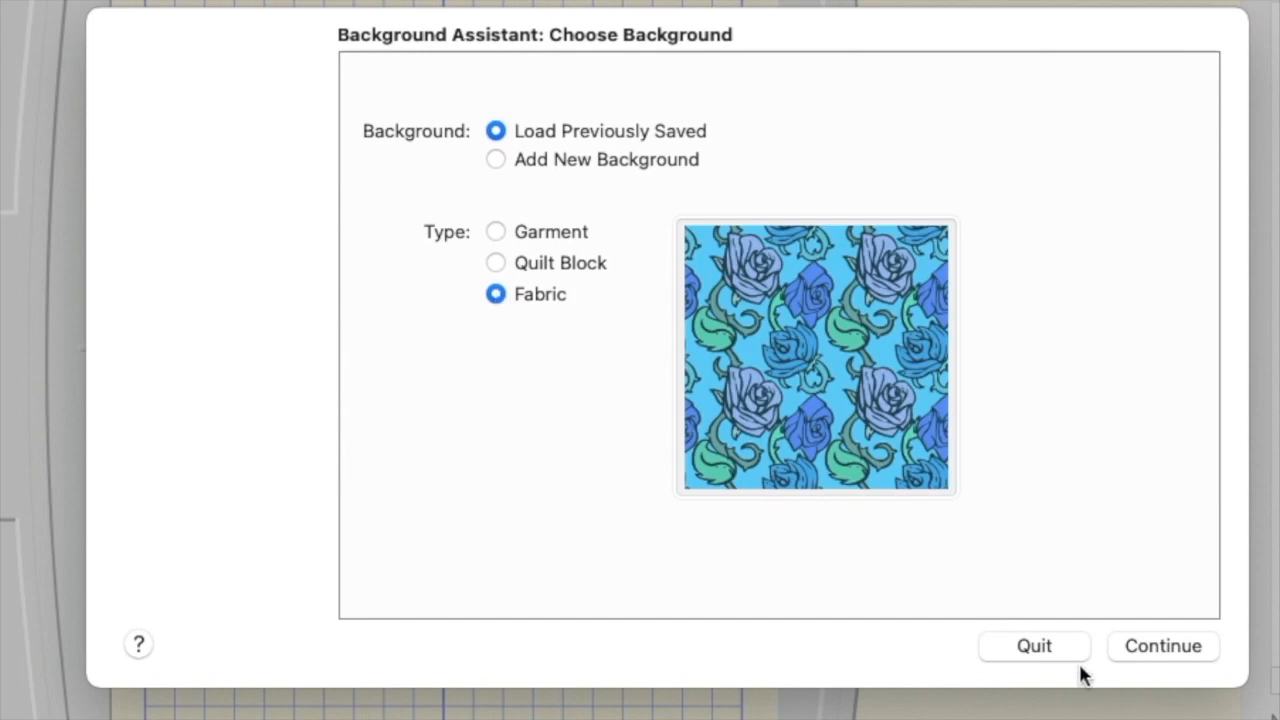
pyautogui.click(1140, 648)
pyautogui.click(400, 163)
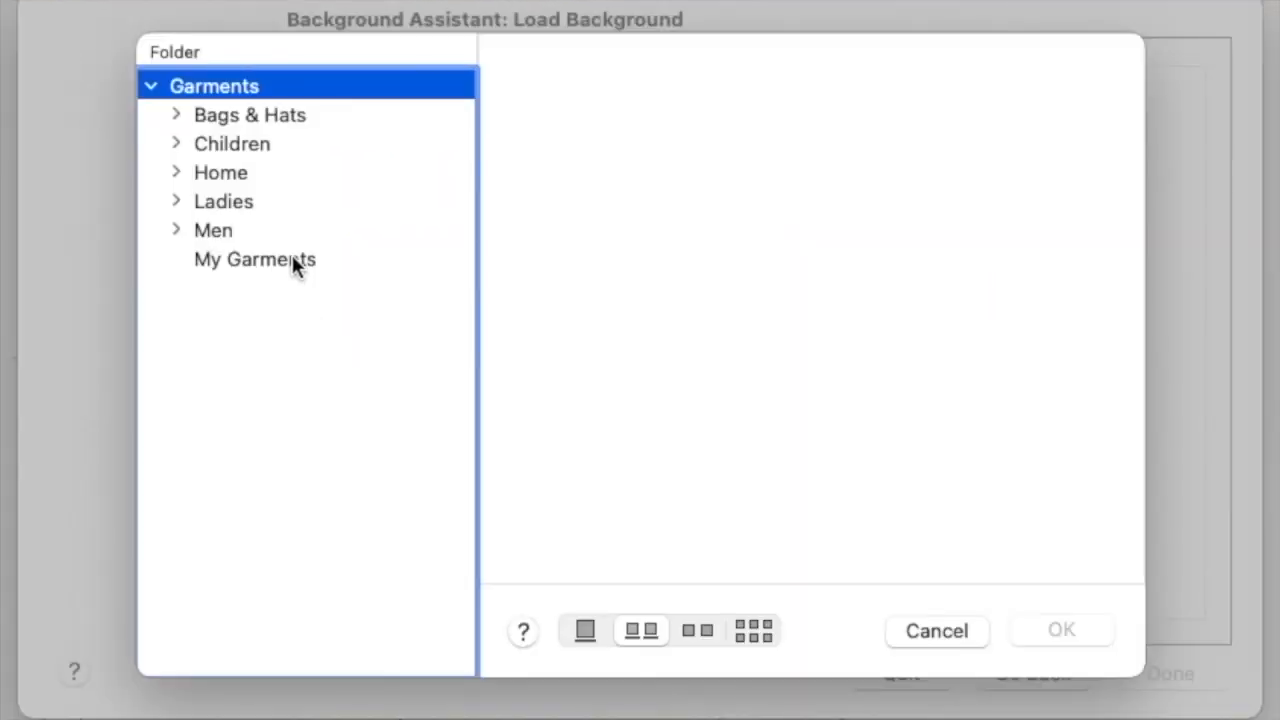
pyautogui.click(295, 262)
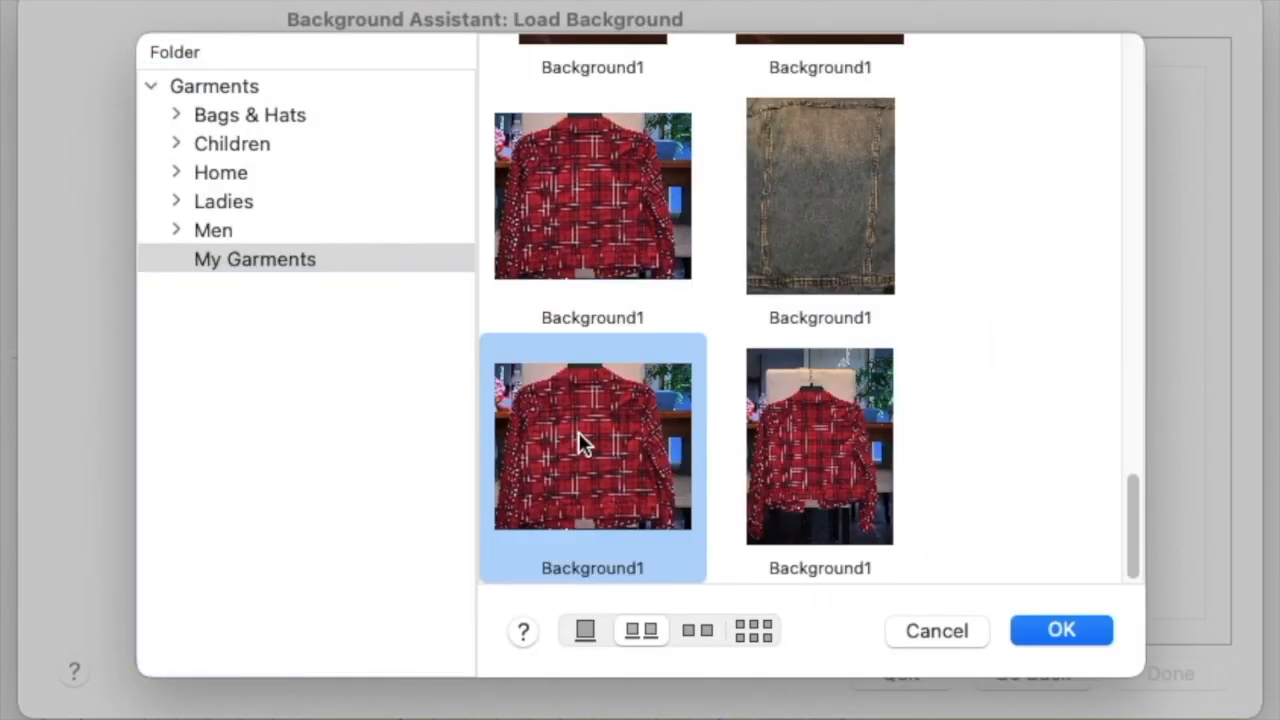
pyautogui.click(813, 462)
pyautogui.click(1062, 629)
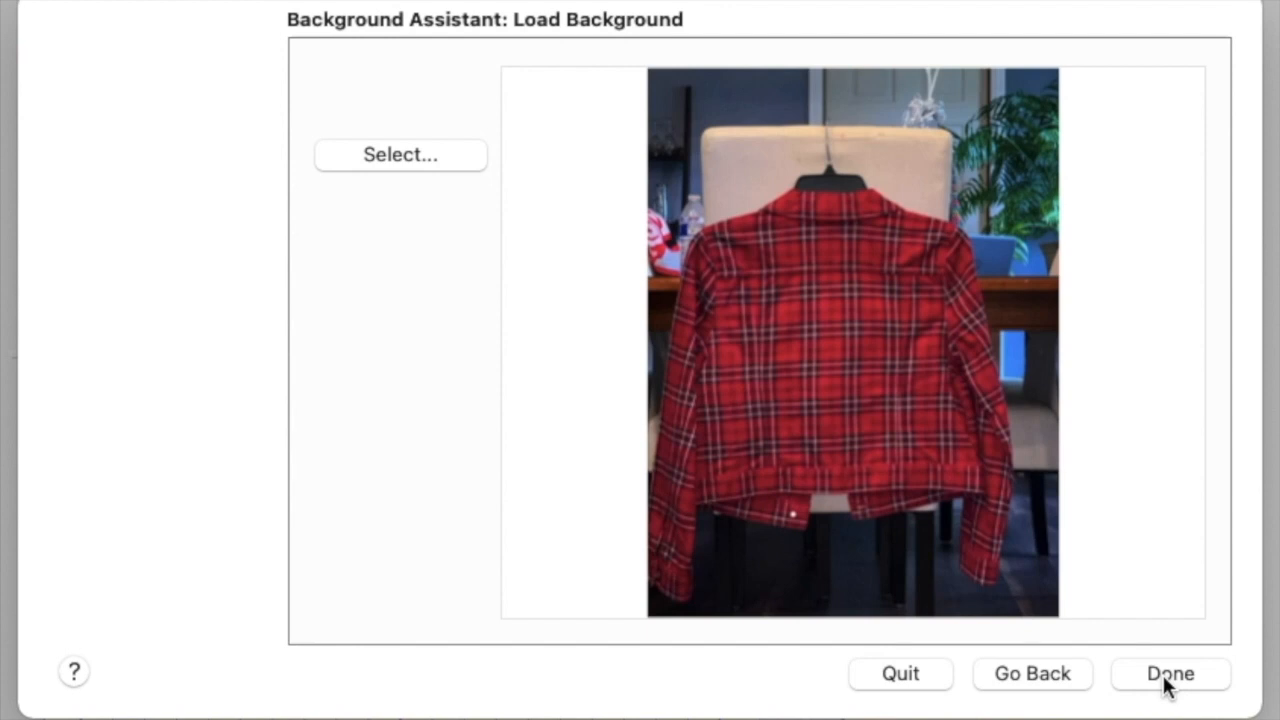
pyautogui.click(1165, 680)
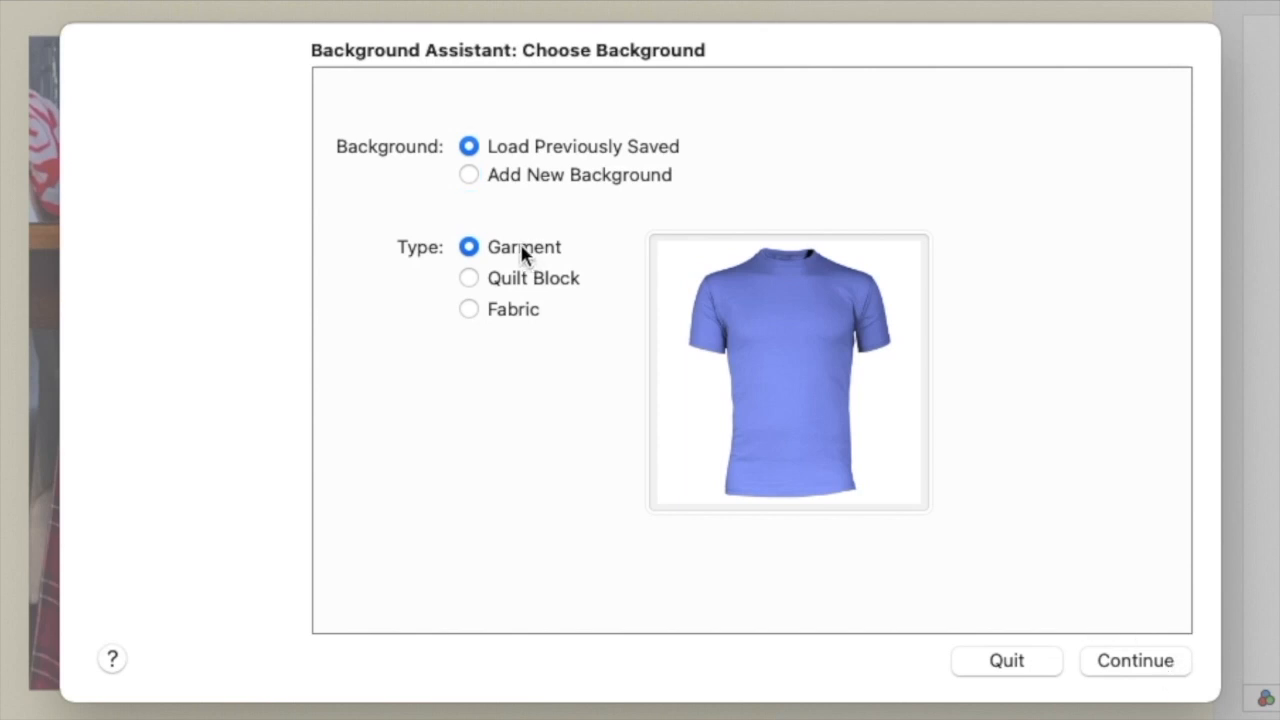
# - Start adding a new garment background and browse for a picture file in the Premier+2/Samples/Premier+2Emb/Pics folder
pyautogui.click(471, 175)
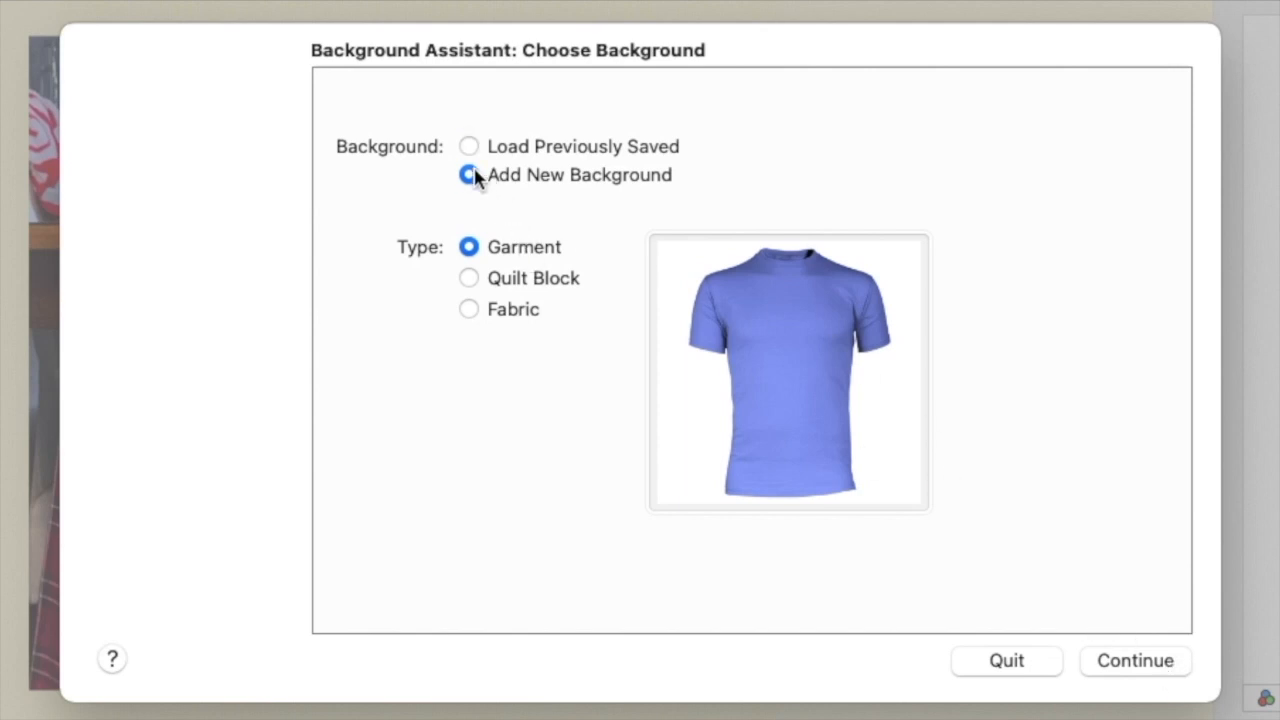
pyautogui.click(1148, 677)
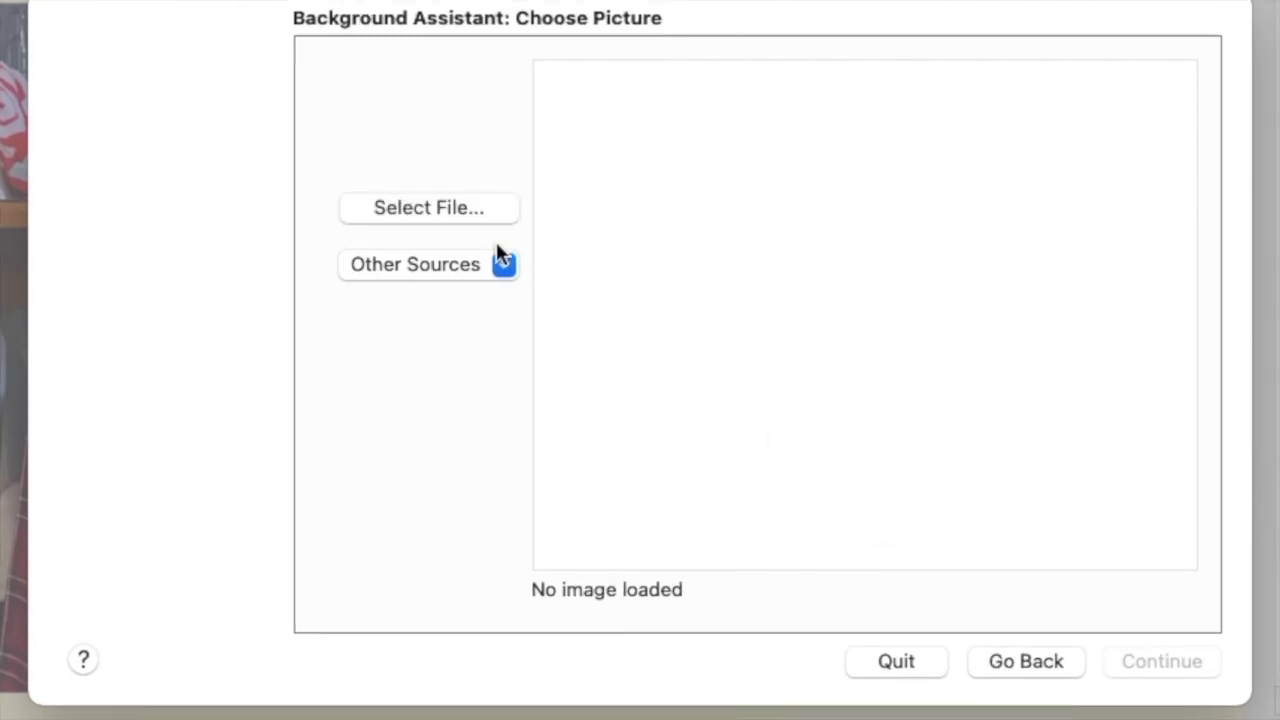
pyautogui.click(466, 207)
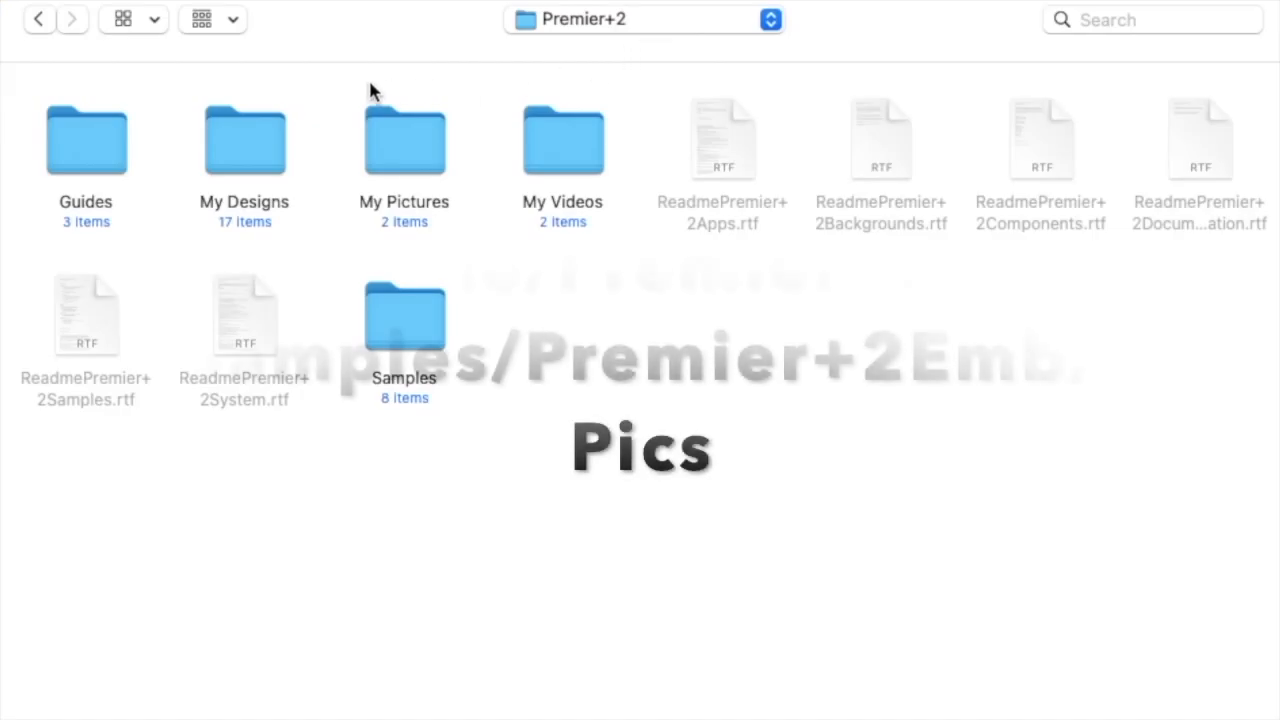
pyautogui.doubleClick(428, 338)
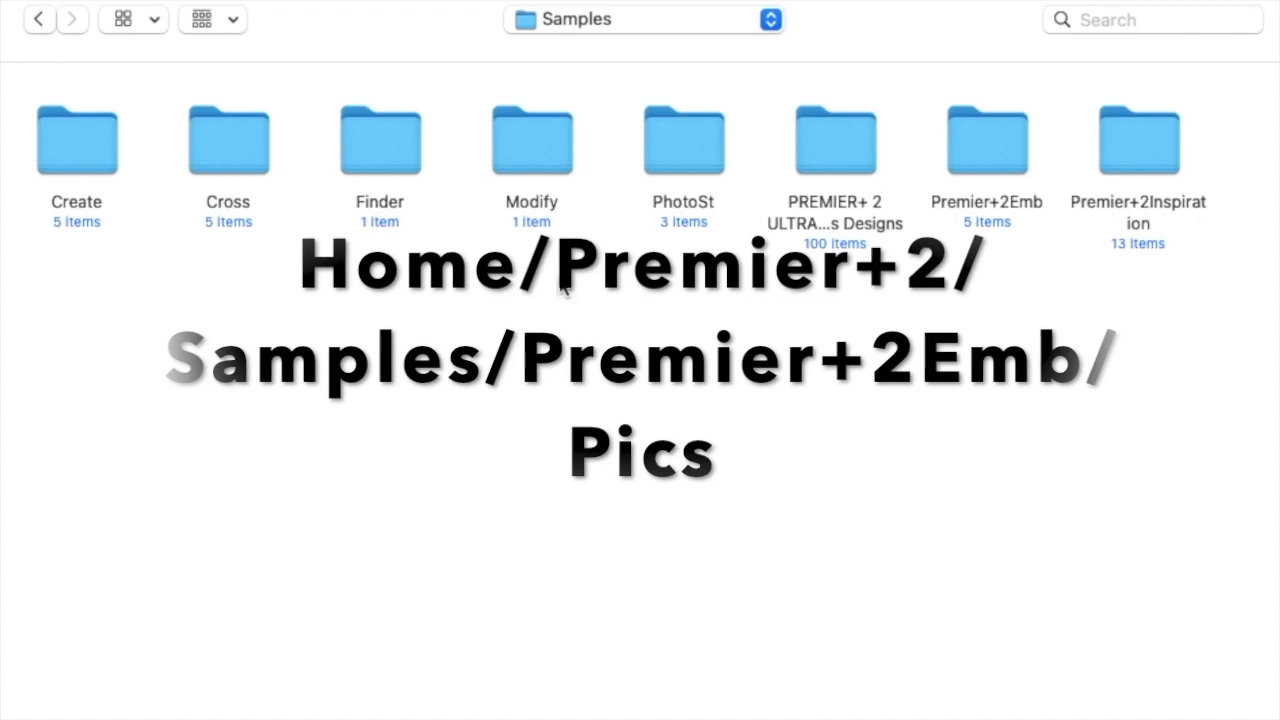
pyautogui.click(987, 170)
pyautogui.doubleClick(987, 170)
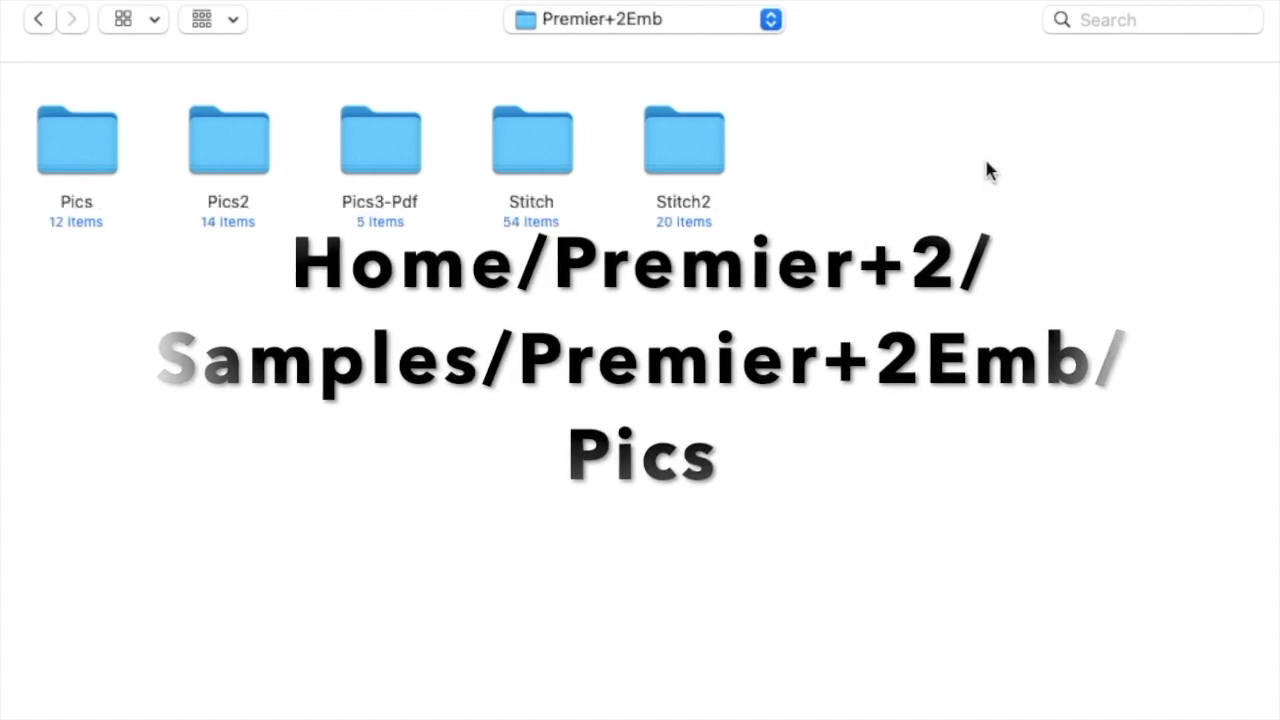
pyautogui.doubleClick(97, 163)
pyautogui.click(640, 19)
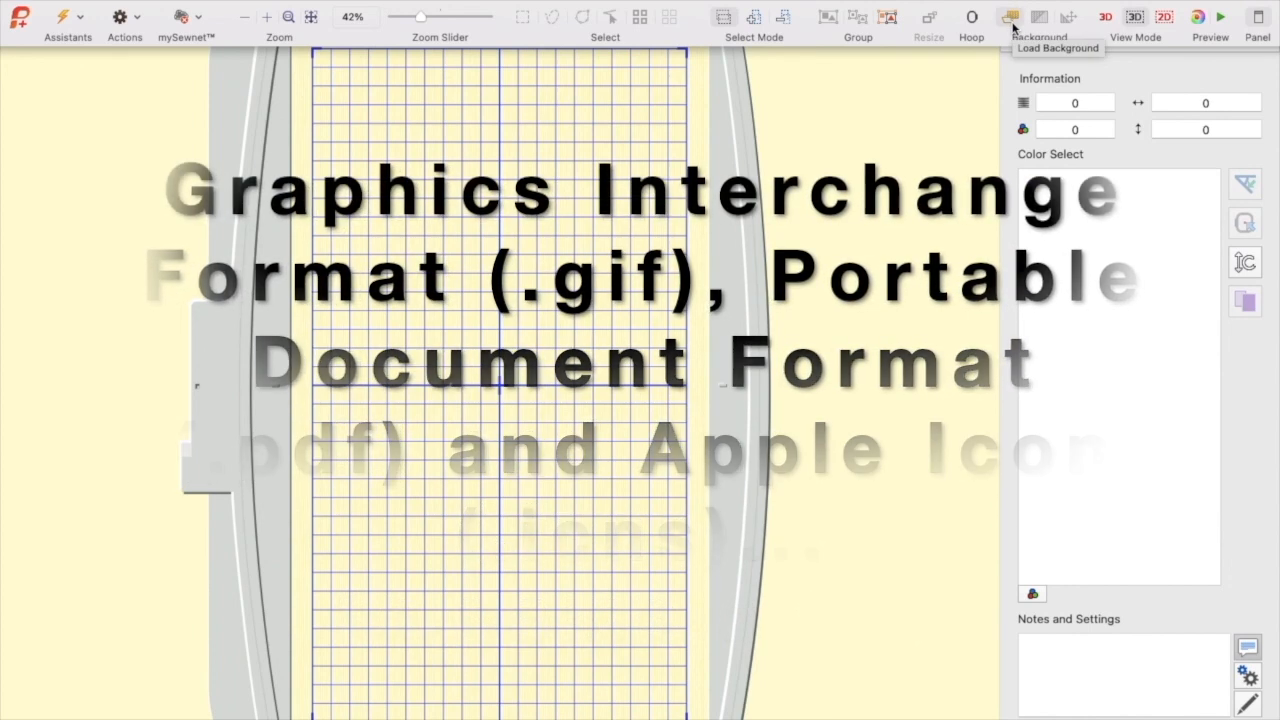
# - Load Blue Light T Shirt.jpg from the Pics folder as a new background picture and proceed to rotating and cropping it
pyautogui.click(1045, 20)
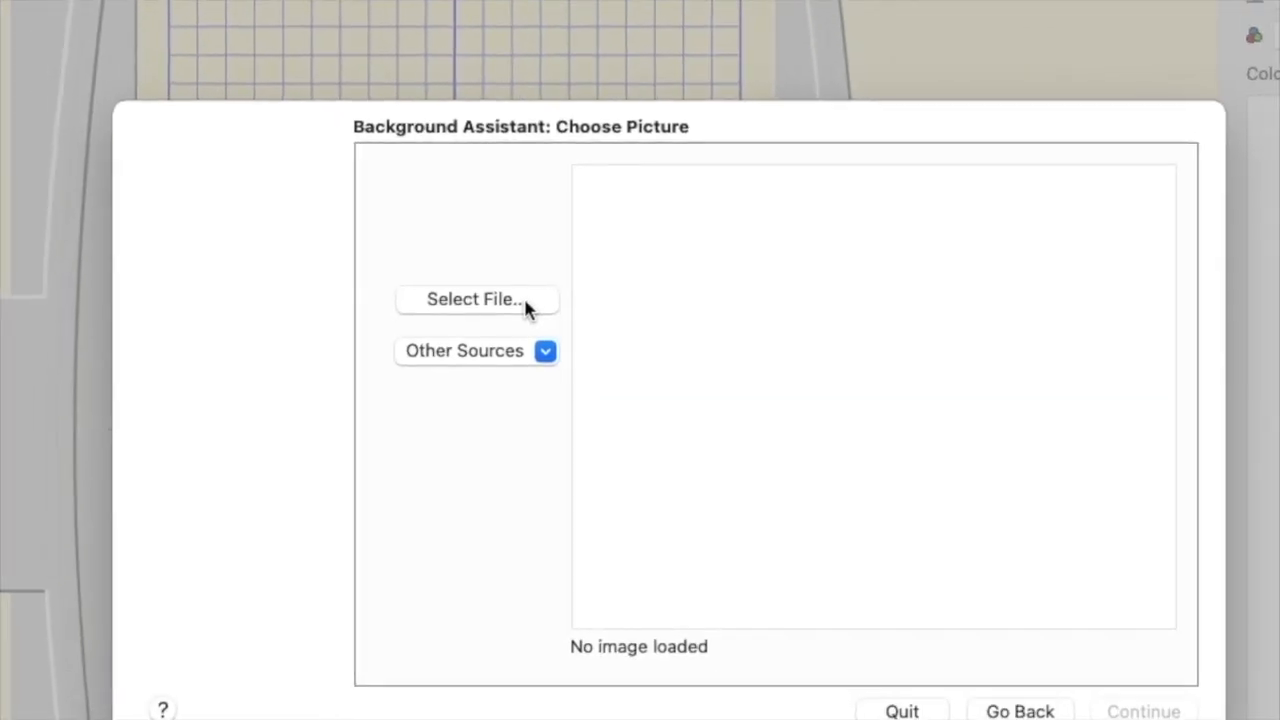
pyautogui.click(523, 298)
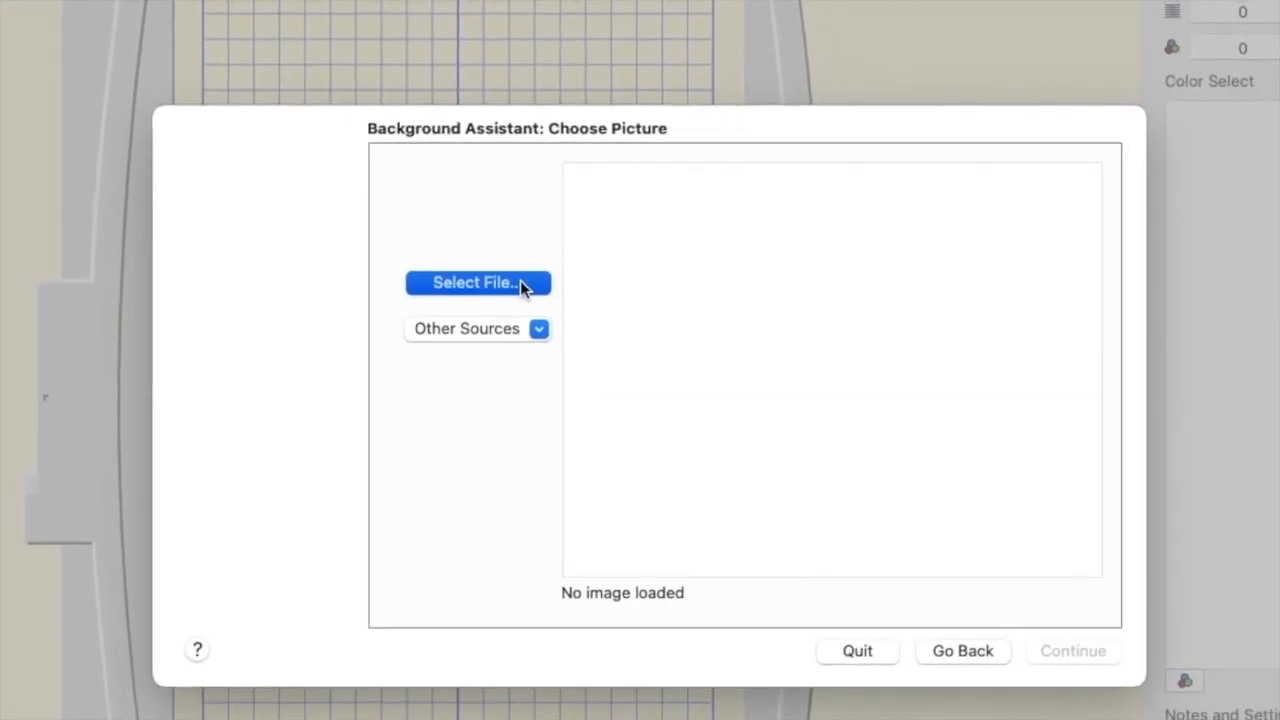
pyautogui.click(849, 89)
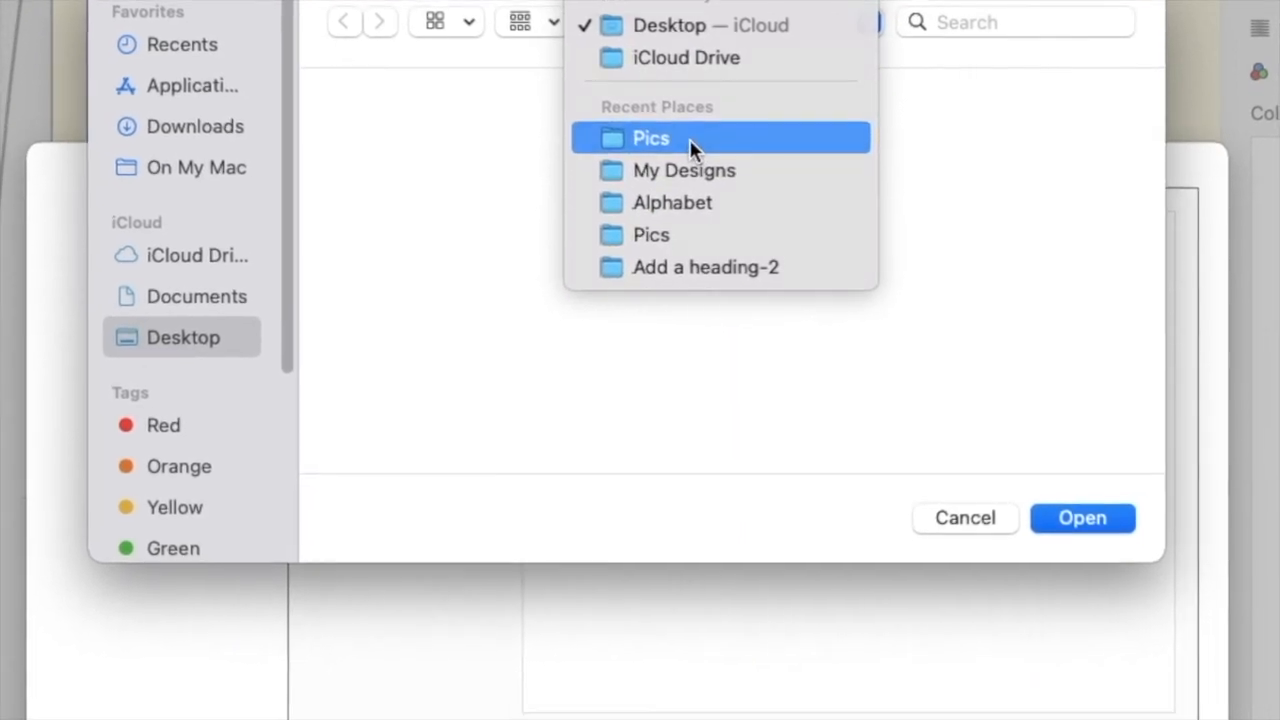
pyautogui.click(686, 150)
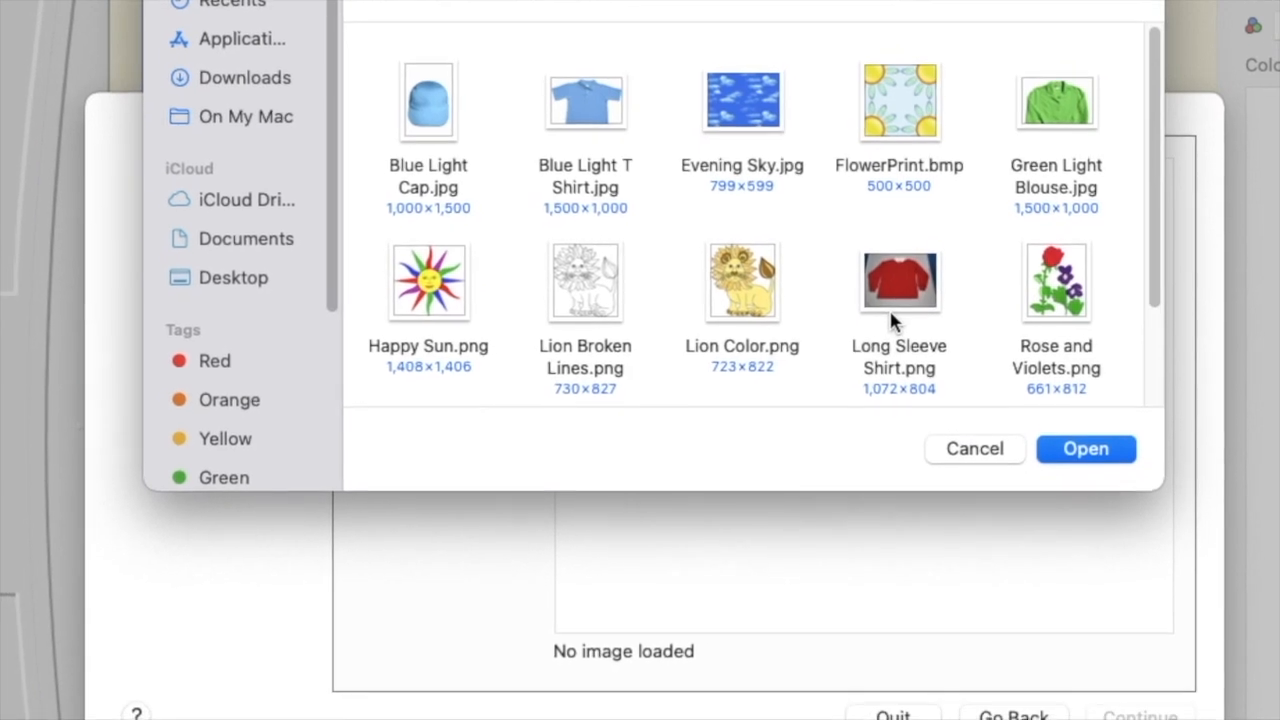
pyautogui.click(585, 95)
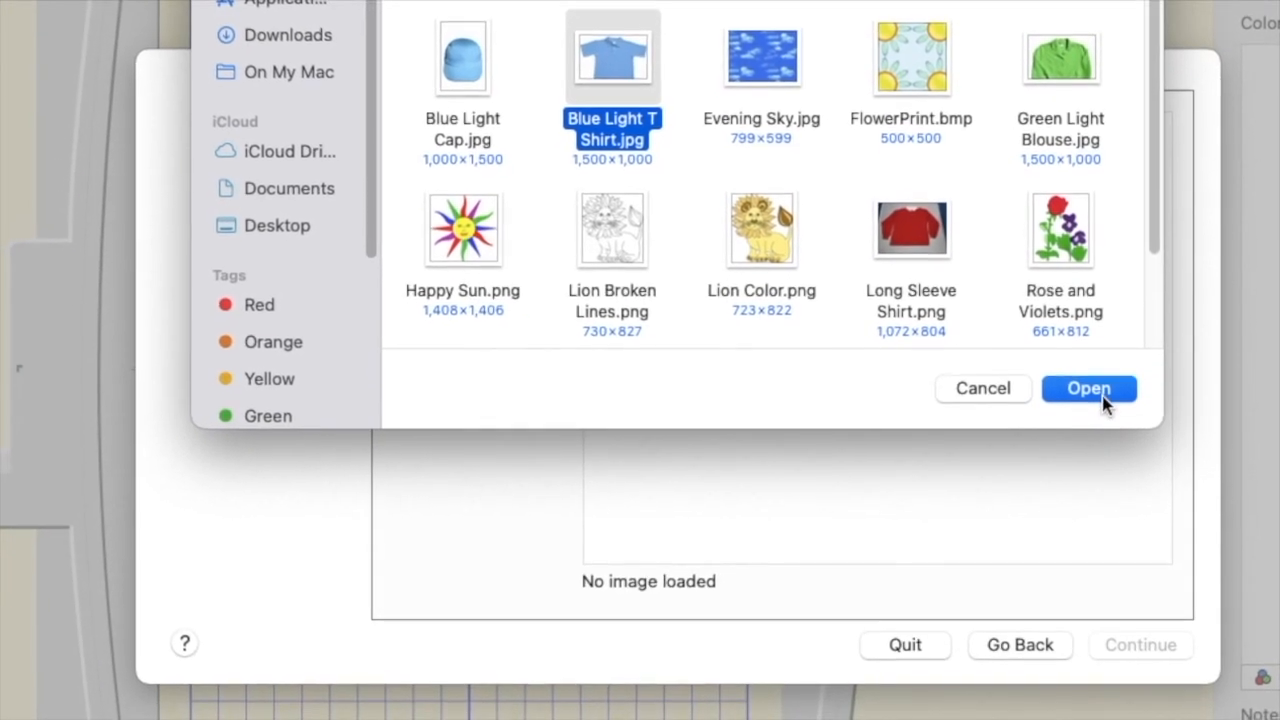
pyautogui.click(1100, 400)
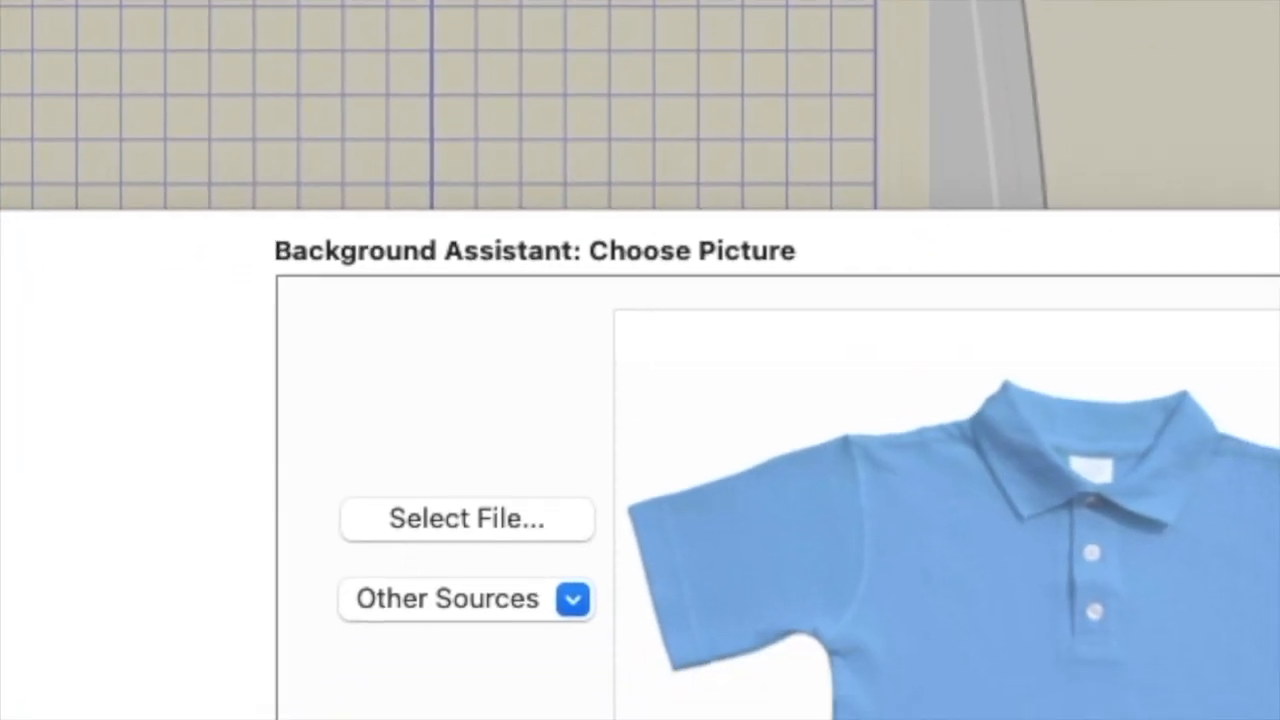
pyautogui.click(1135, 618)
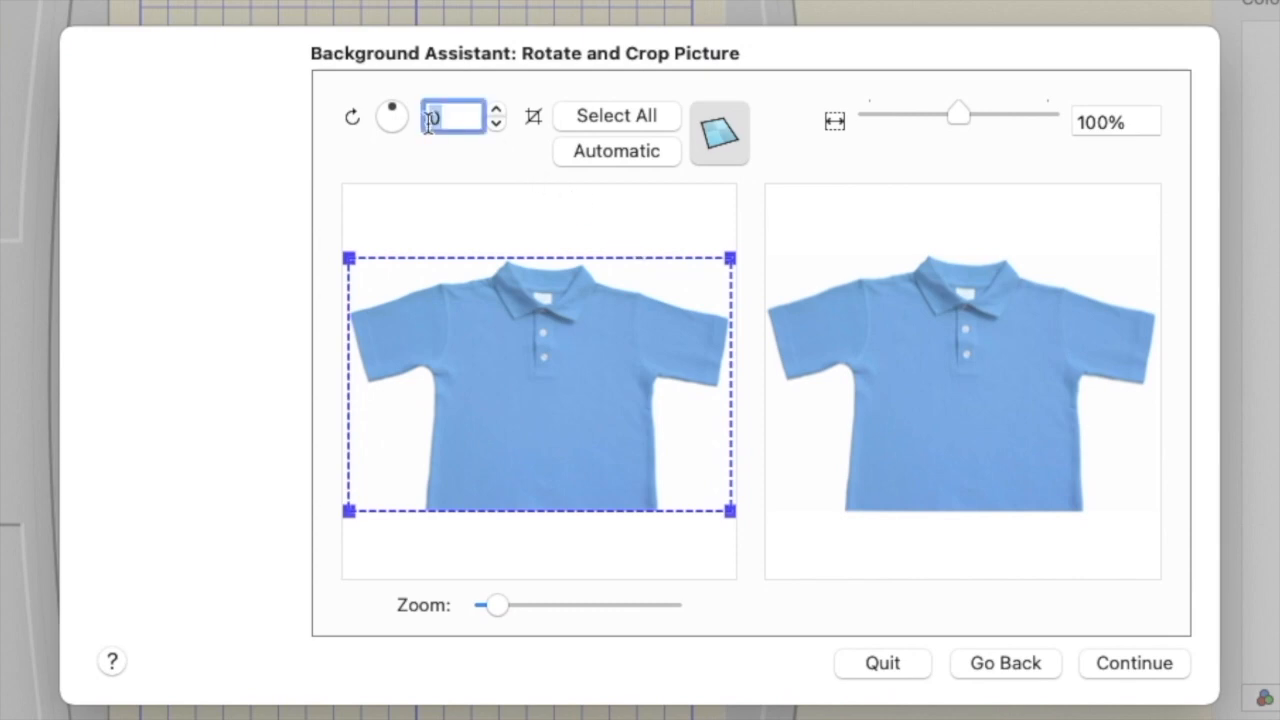
# - Try rotating the shirt picture by 90 degrees and by larger angles, and set the rotation back to 0
pyautogui.write('90')
pyautogui.press('Return')
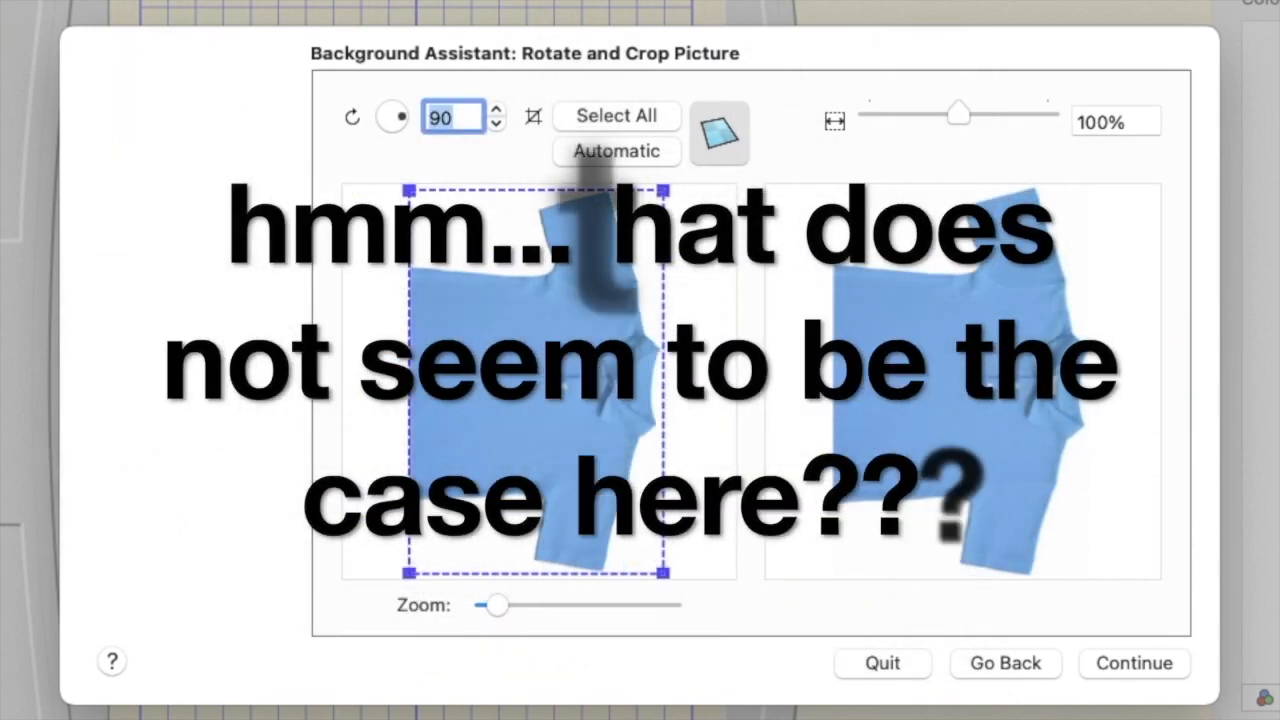
pyautogui.write('18')
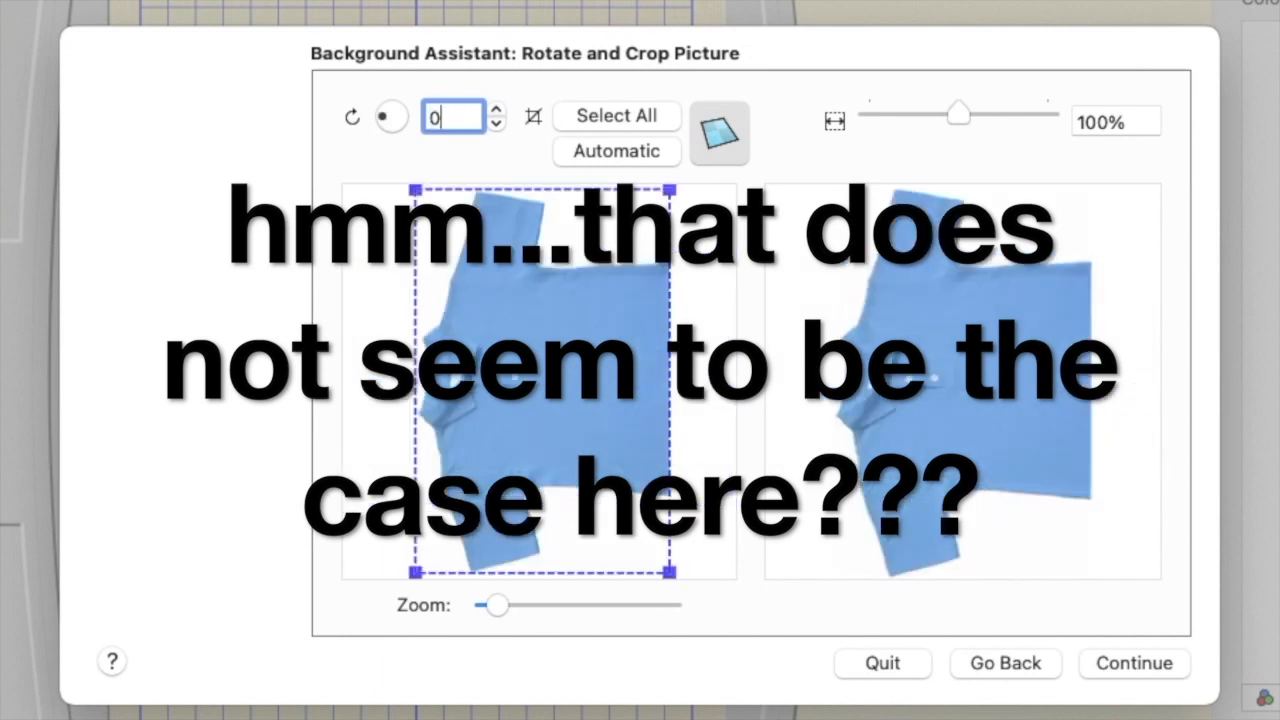
pyautogui.press('Return')
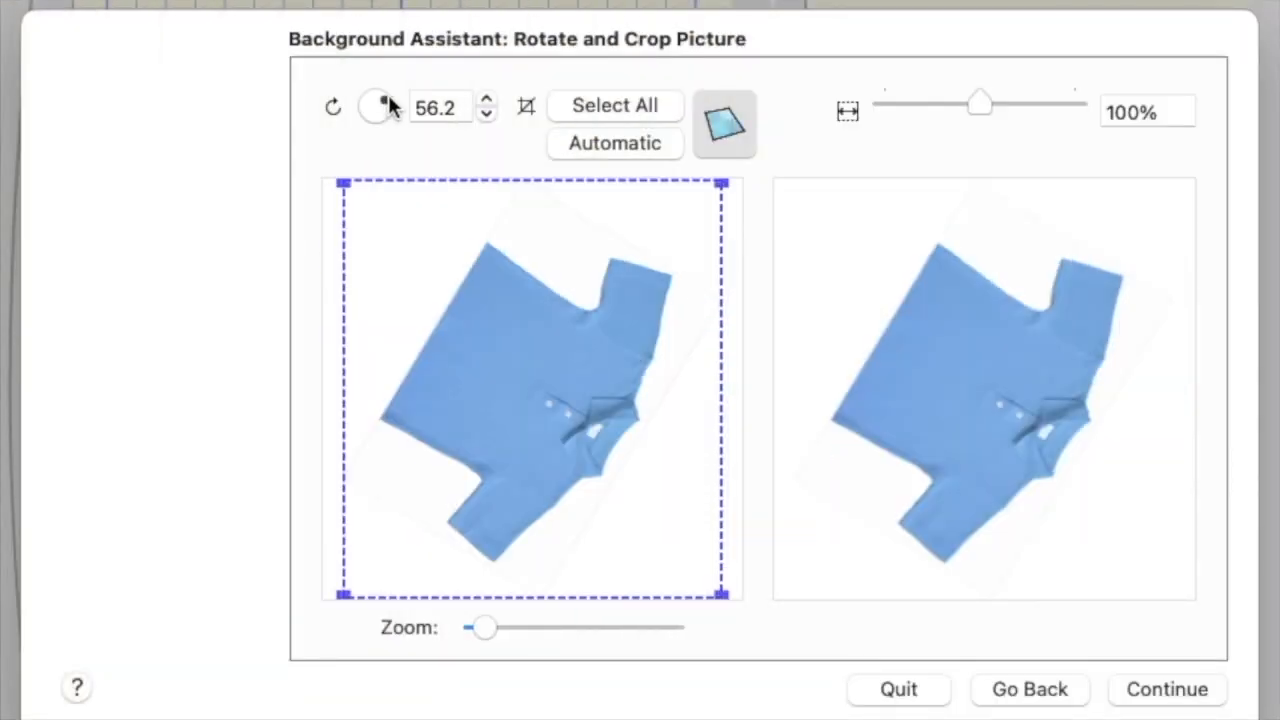
# - Try turning the shirt picture freehand with the rotation dial and by 315 degrees, and reset the rotation to 0
pyautogui.moveTo(389, 106)
pyautogui.mouseDown()
pyautogui.moveTo(373, 128)
pyautogui.moveTo(366, 109)
pyautogui.mouseUp()
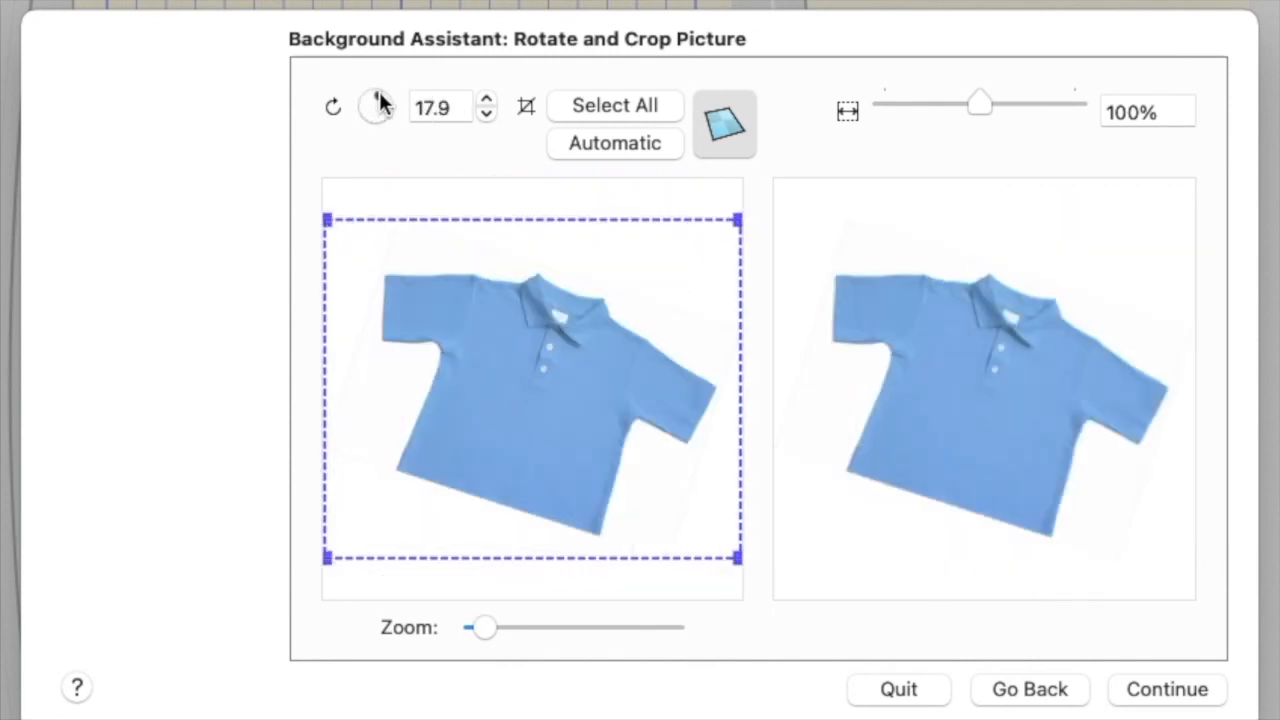
pyautogui.click(455, 107)
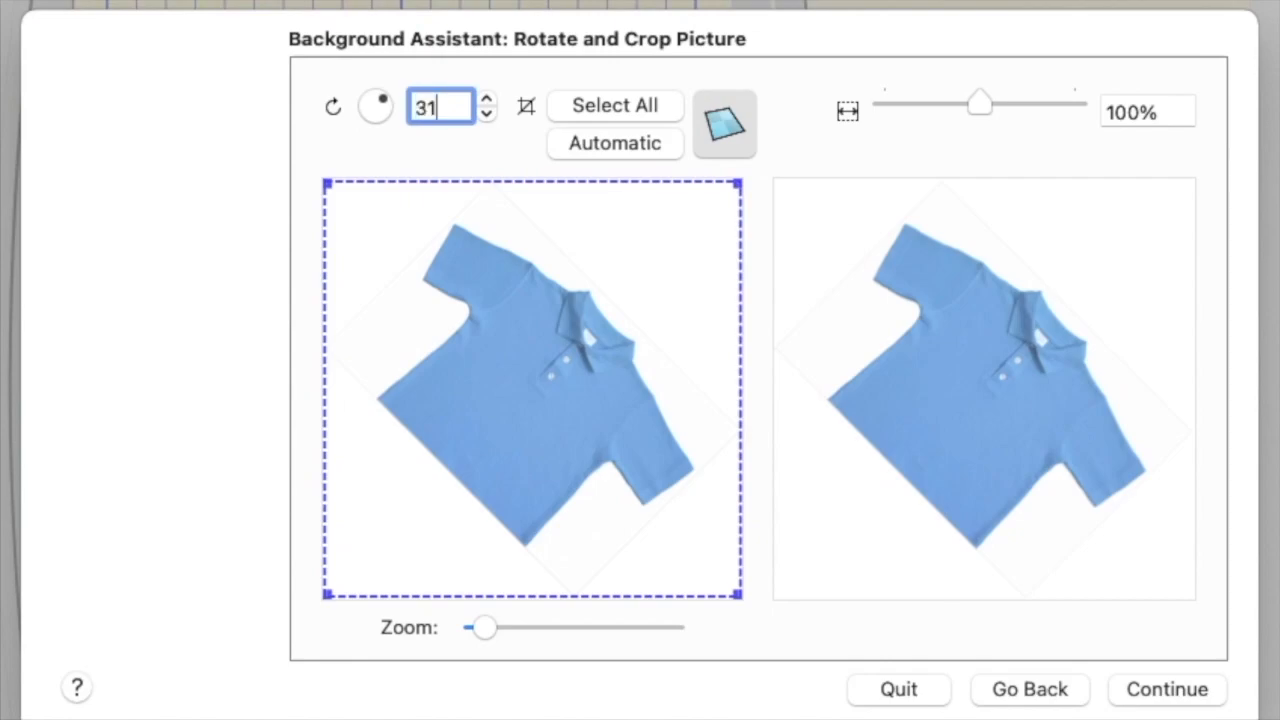
pyautogui.press('Return')
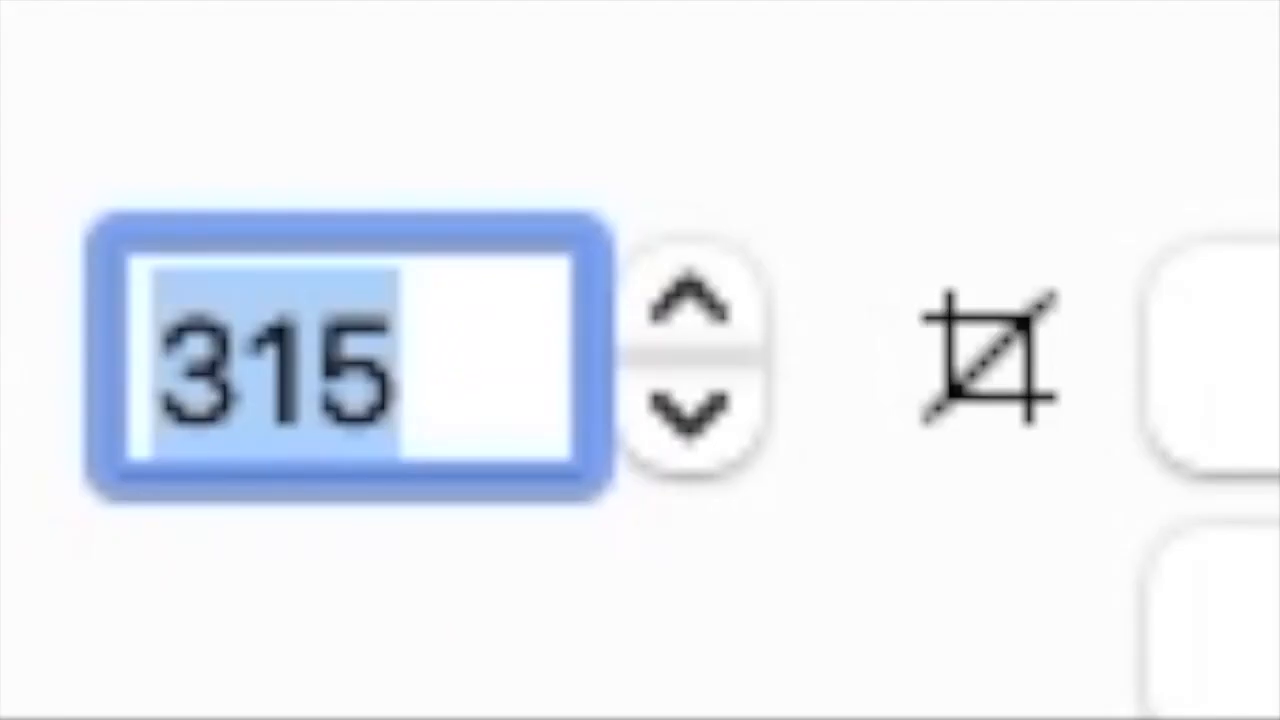
pyautogui.write('0')
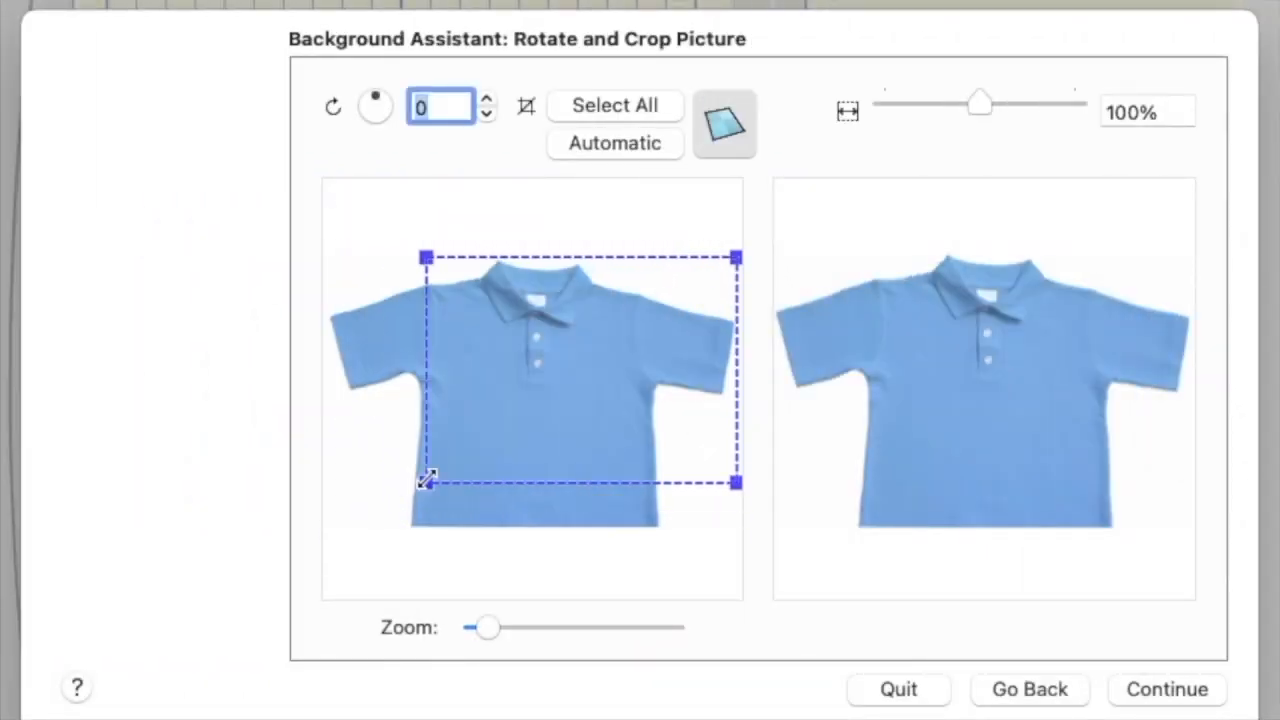
# - Resize the crop area by its corners so that it frames the shirt's body and cuts off the sleeve ends
pyautogui.moveTo(426, 480); pyautogui.dragTo(531, 506)
pyautogui.moveTo(700, 527); pyautogui.dragTo(737, 527)
pyautogui.moveTo(666, 471); pyautogui.dragTo(514, 421)
pyautogui.moveTo(388, 500); pyautogui.dragTo(396, 527)
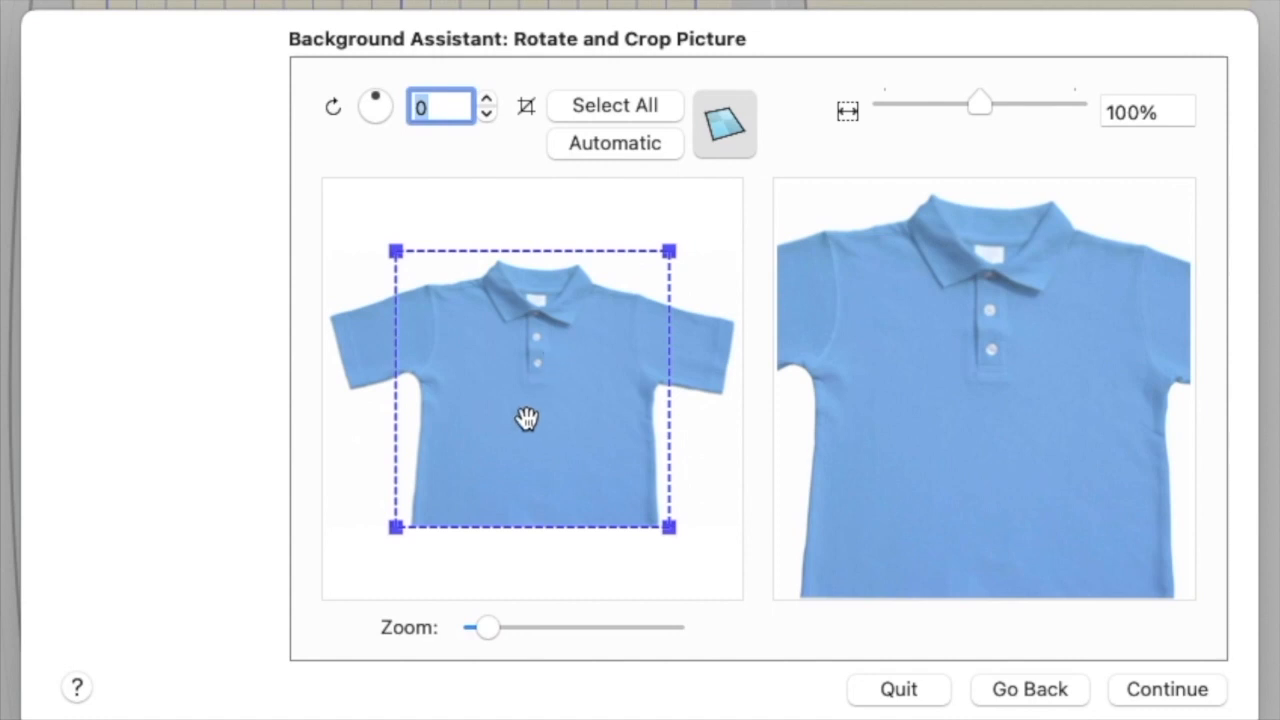
# - Try other crop areas by shifting the crop frame sideways over the shirt and resizing it at its lower corner
pyautogui.moveTo(443, 372); pyautogui.dragTo(499, 372)
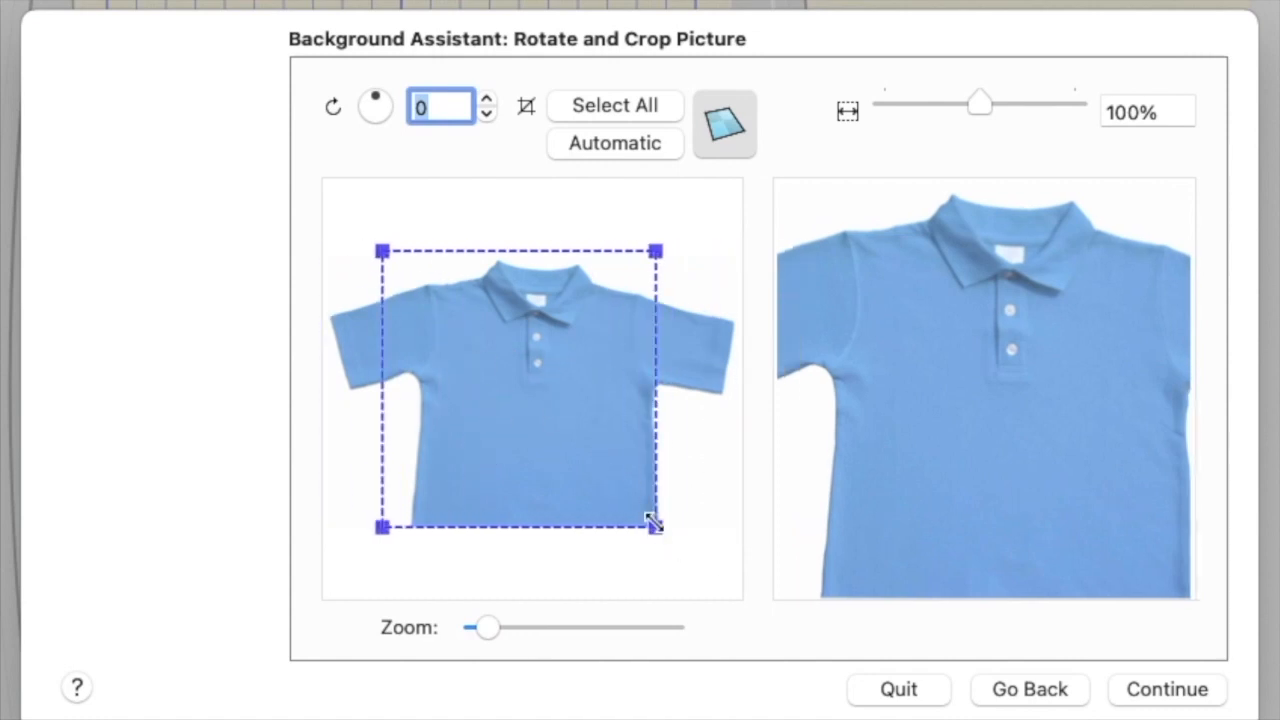
pyautogui.moveTo(652, 522); pyautogui.dragTo(717, 563)
pyautogui.moveTo(620, 491); pyautogui.dragTo(738, 527)
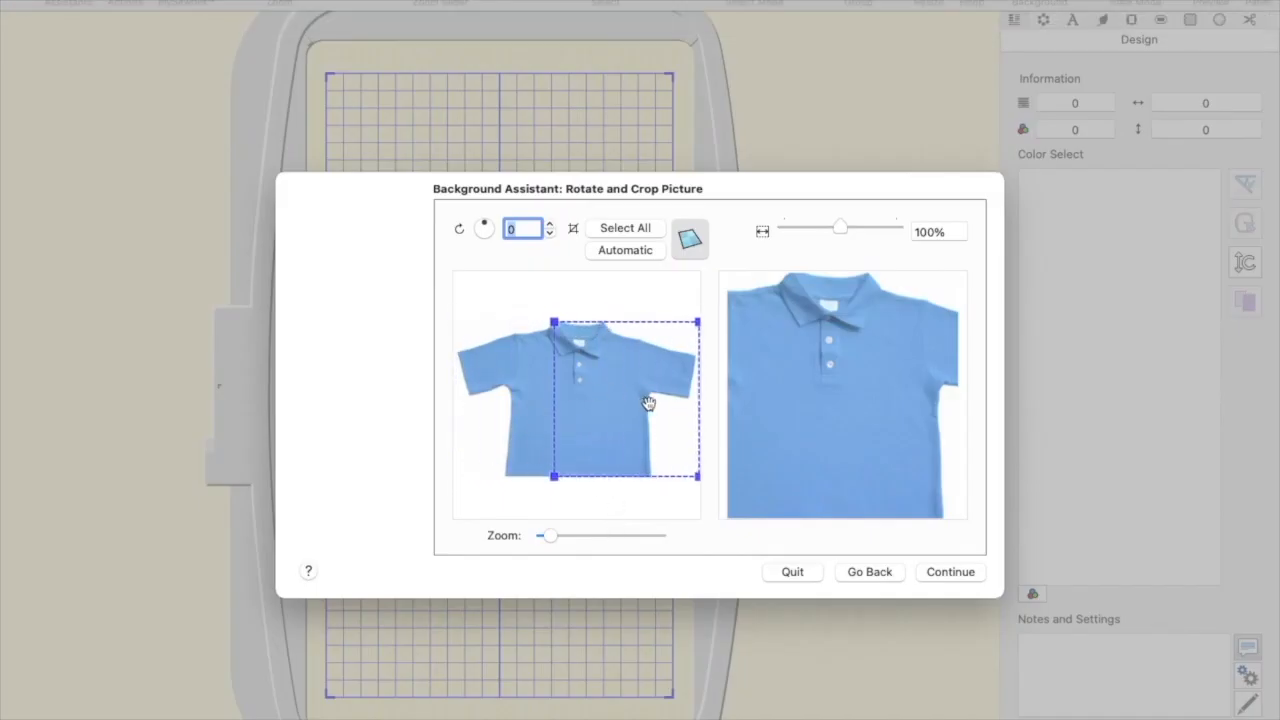
pyautogui.moveTo(648, 403); pyautogui.dragTo(592, 428)
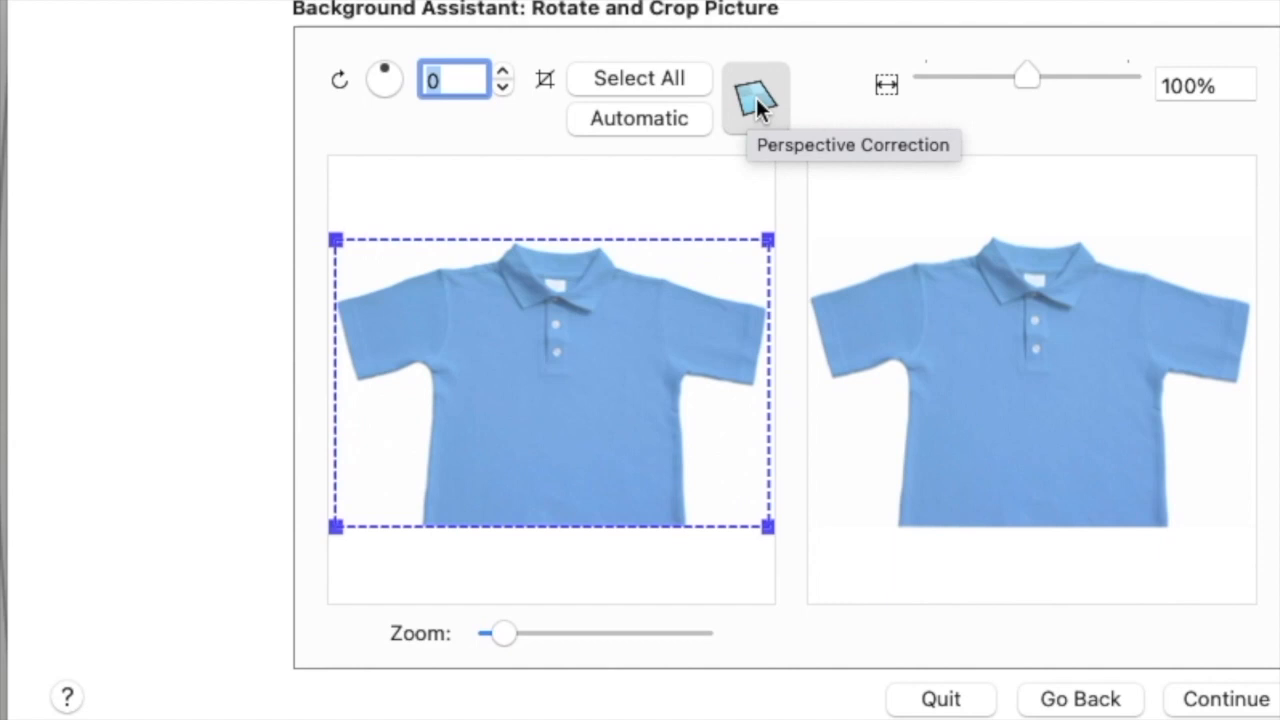
# - Toggle Perspective Correction on and off for the shirt's crop area, leaving it on
pyautogui.click(757, 100)
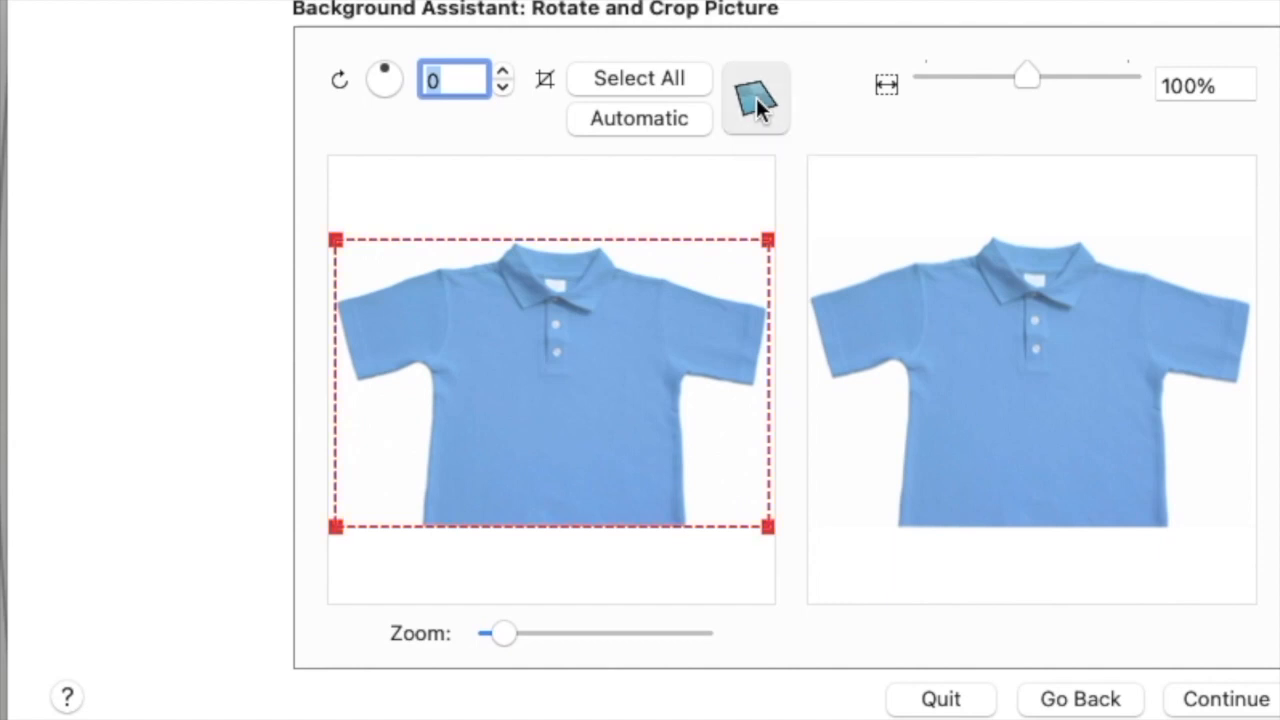
pyautogui.click(757, 100)
pyautogui.click(757, 100)
pyautogui.click(757, 100)
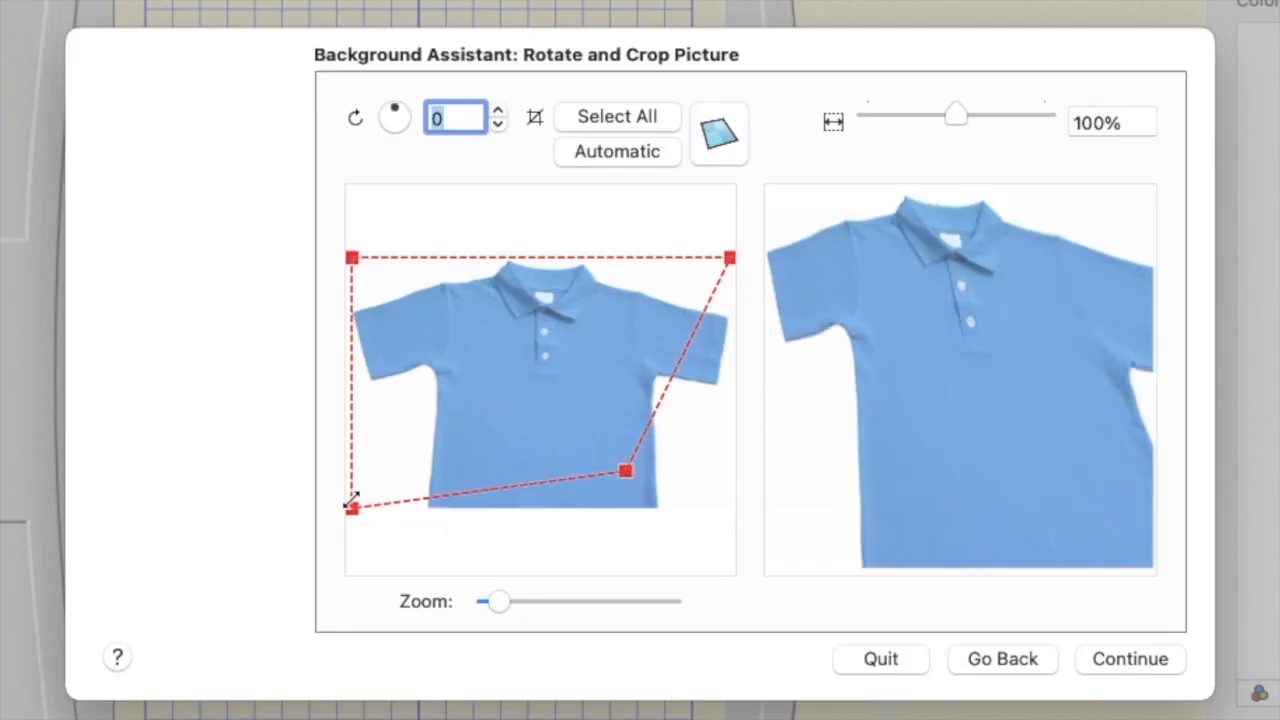
# - Try distorting the shirt's crop area with Perspective Correction by moving its corners independently of each other
pyautogui.moveTo(350, 508); pyautogui.dragTo(503, 394)
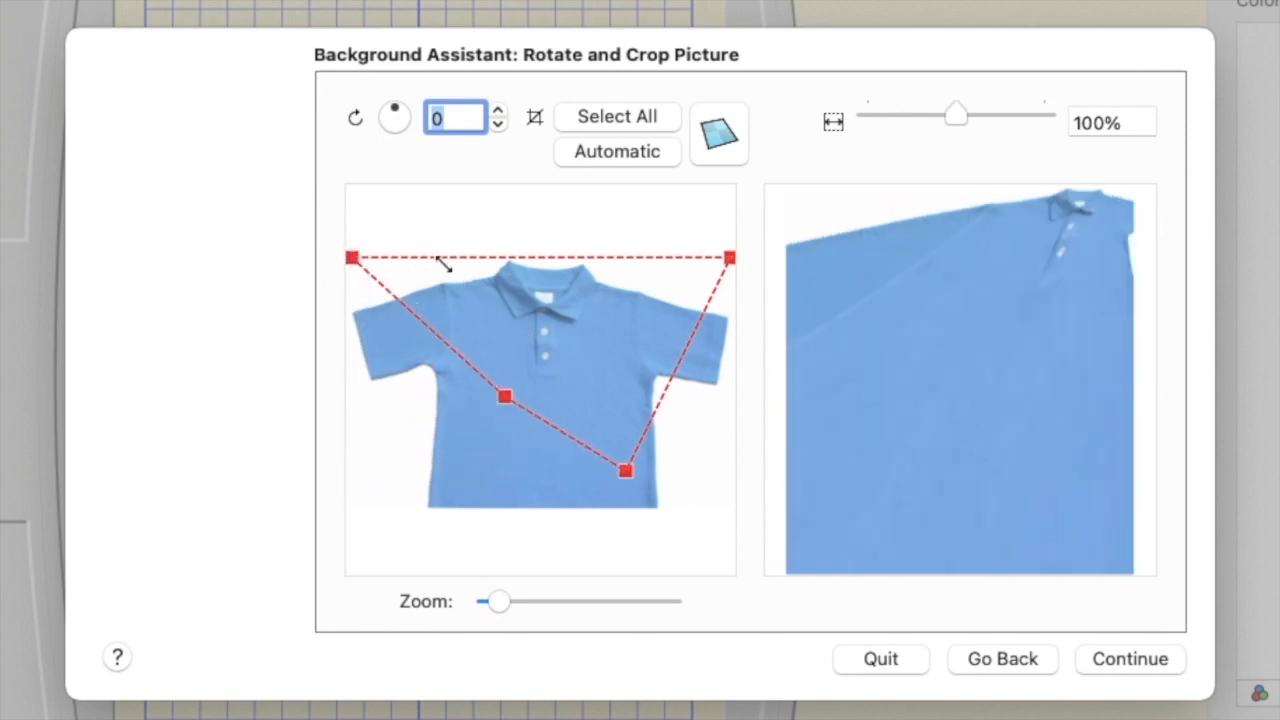
pyautogui.moveTo(505, 396); pyautogui.dragTo(396, 465)
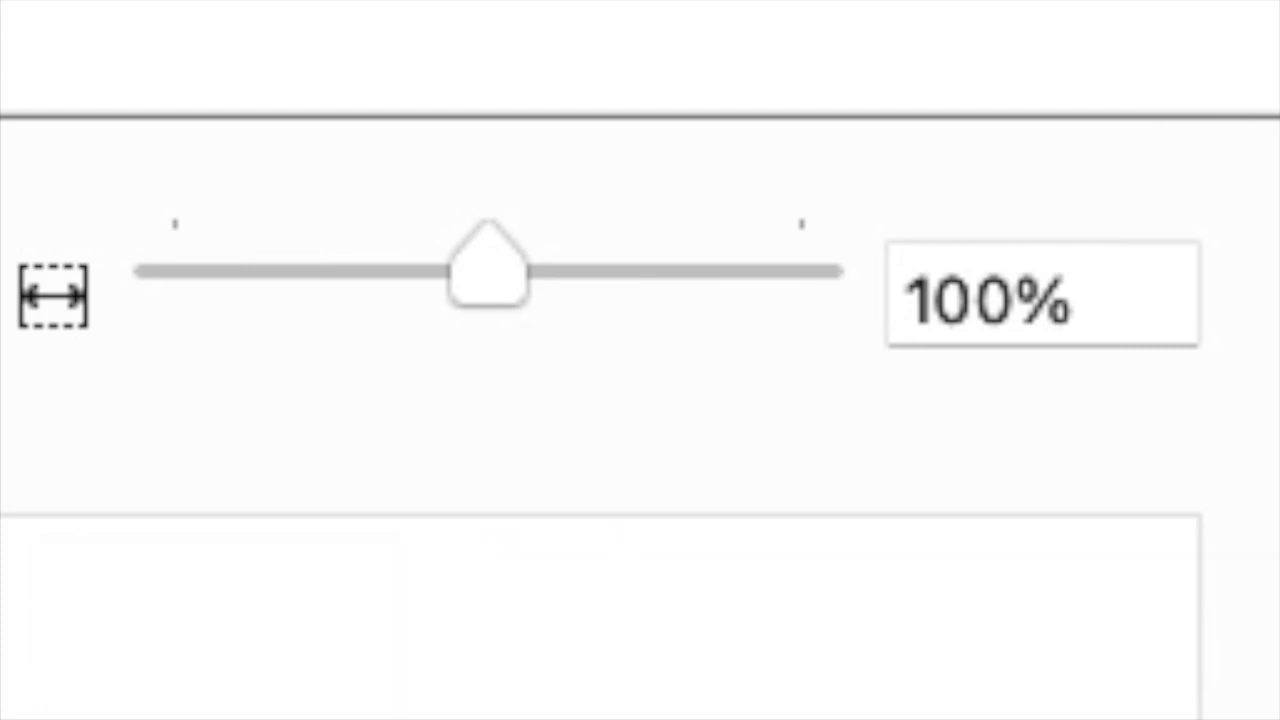
pyautogui.moveTo(664, 345); pyautogui.dragTo(732, 285)
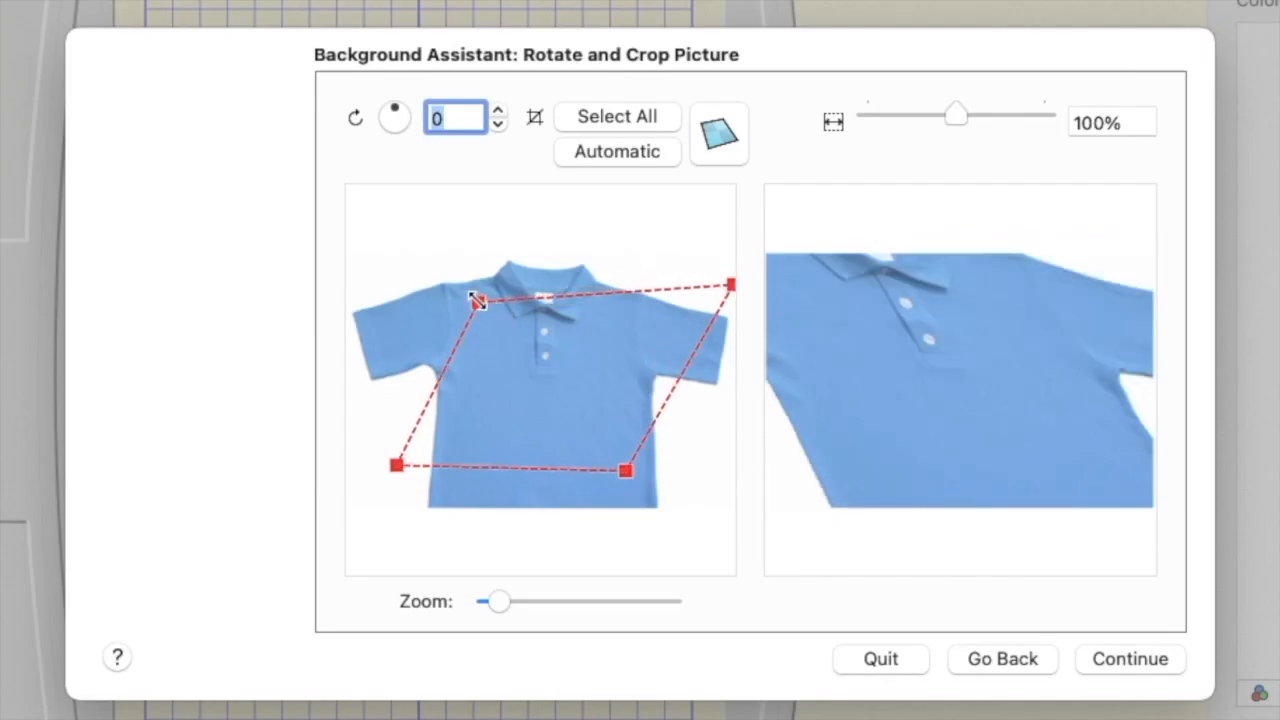
pyautogui.moveTo(477, 299); pyautogui.dragTo(342, 262)
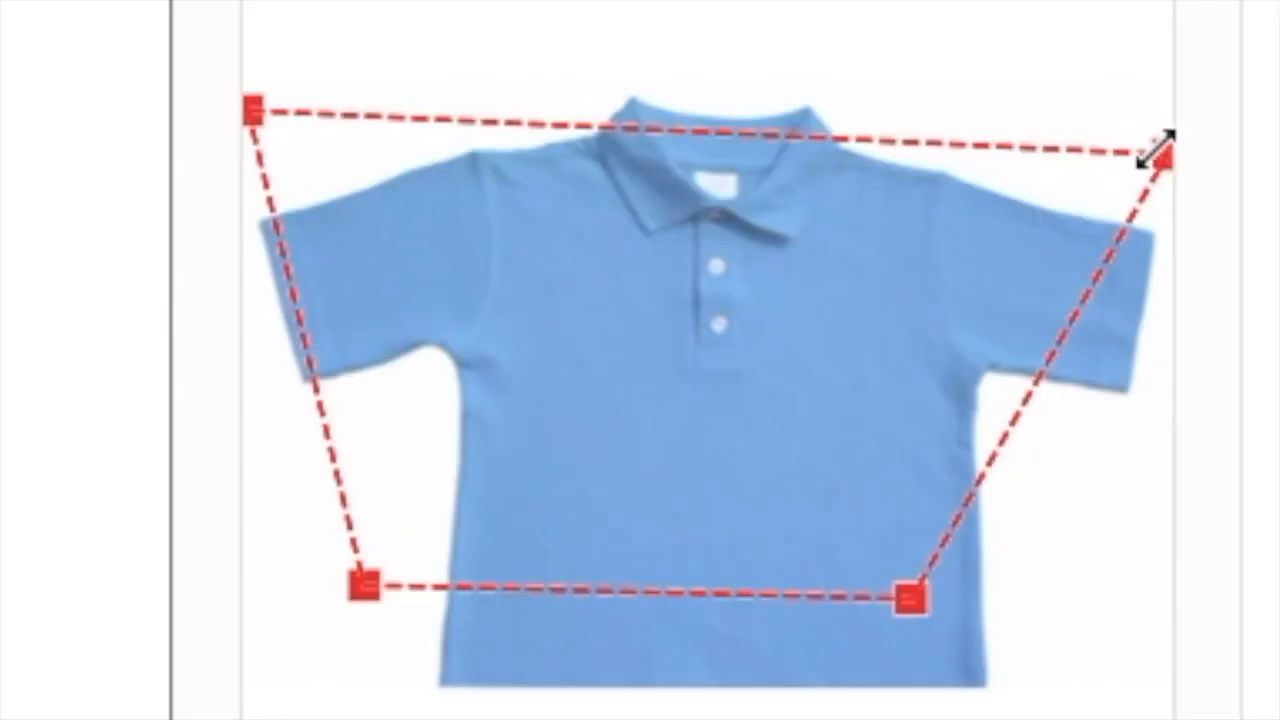
pyautogui.moveTo(1157, 150); pyautogui.dragTo(1160, 86)
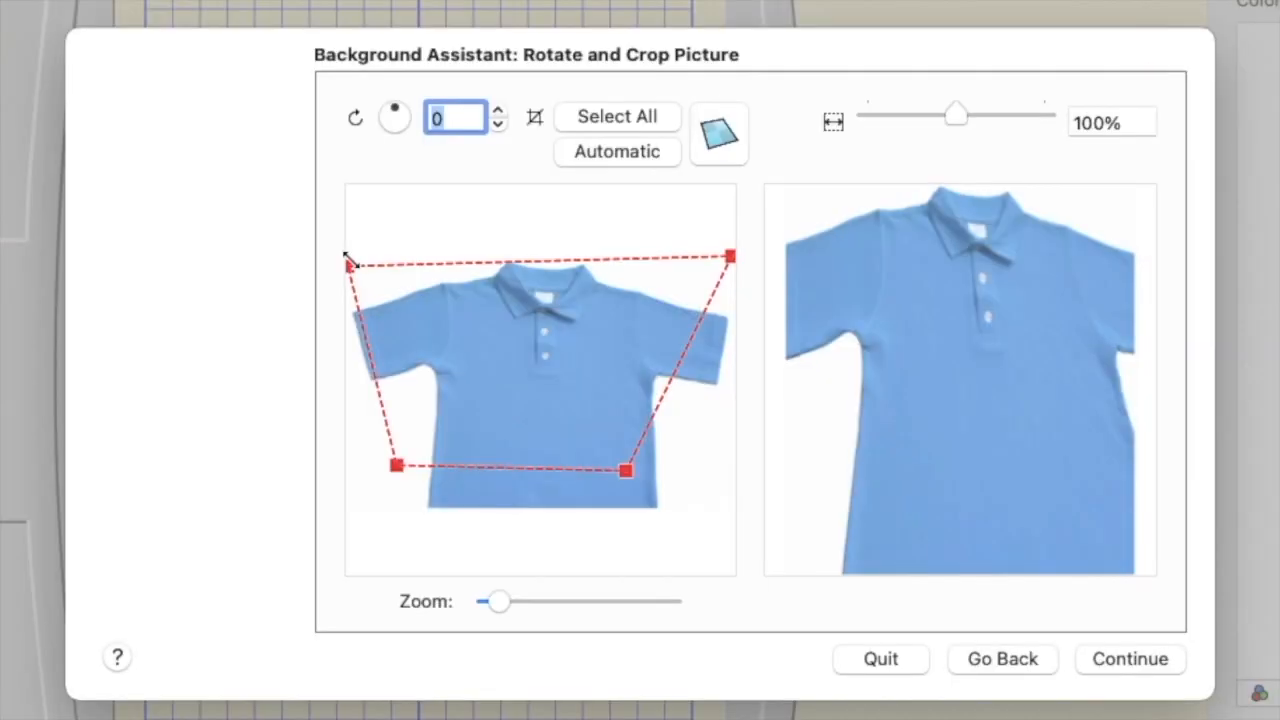
pyautogui.moveTo(347, 257); pyautogui.dragTo(356, 249)
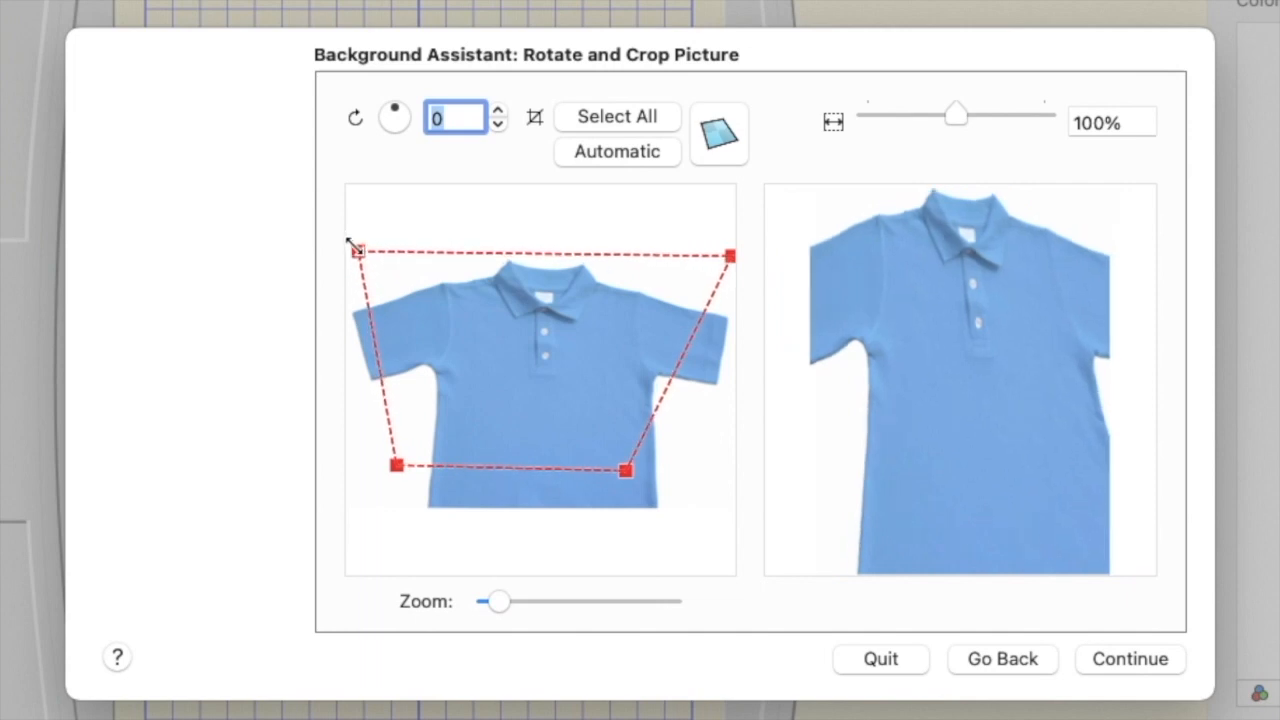
# - Move the crop area's corners back outward so that it forms a rectangle around the whole shirt
pyautogui.moveTo(398, 466); pyautogui.dragTo(343, 526)
pyautogui.moveTo(356, 251); pyautogui.dragTo(350, 254)
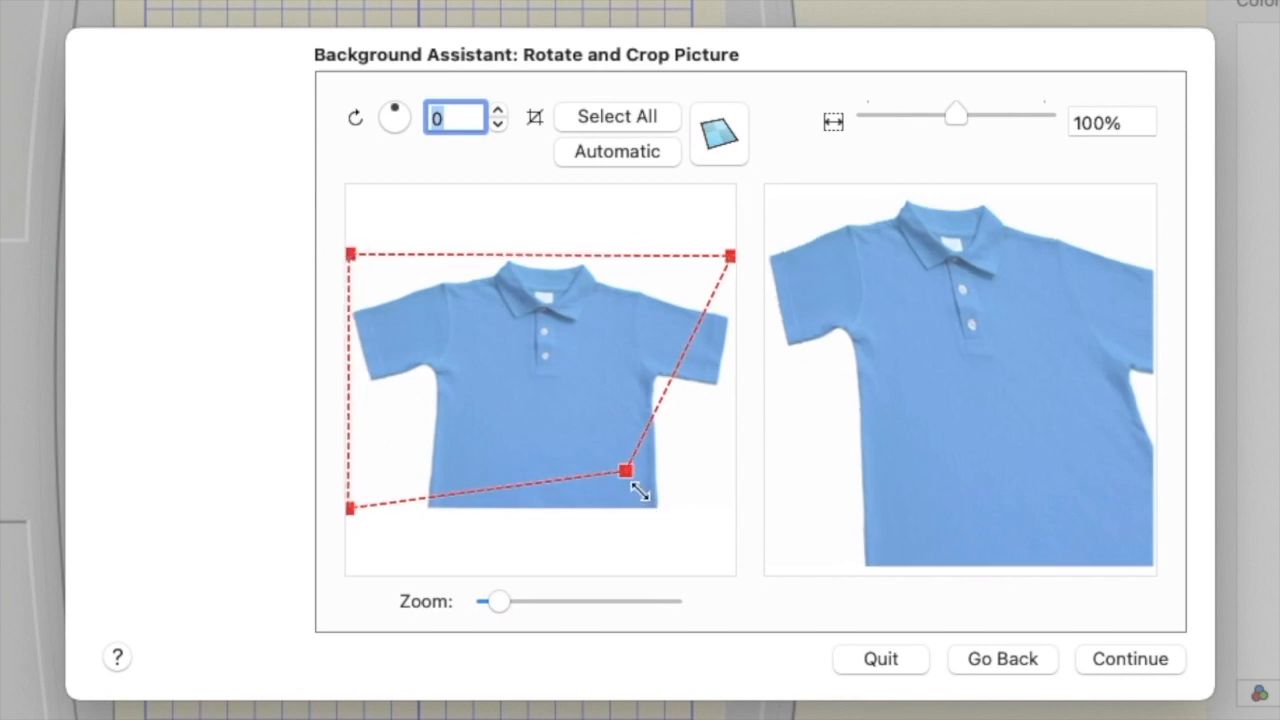
pyautogui.moveTo(629, 474); pyautogui.dragTo(732, 509)
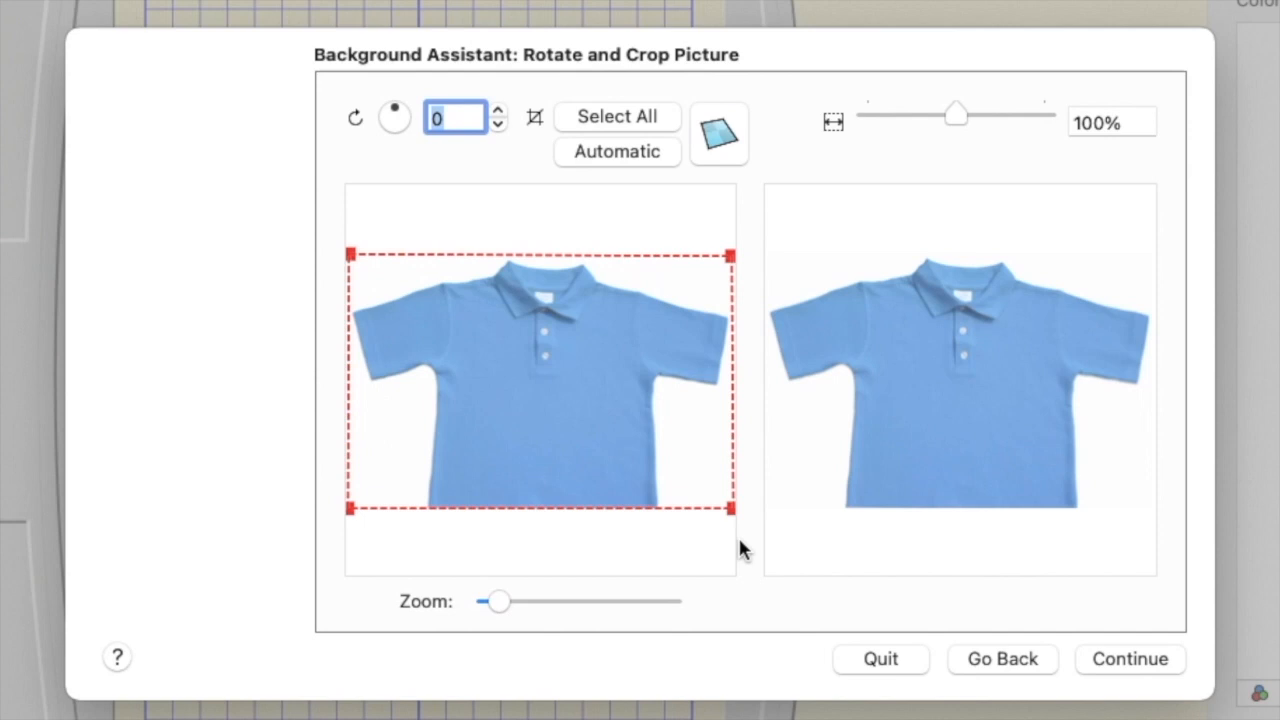
# - Try narrowing the shirt picture's width proportion to 75% and 80%, and reset it to 100%
pyautogui.moveTo(973, 100)
pyautogui.mouseDown()
pyautogui.moveTo(845, 103)
pyautogui.moveTo(1080, 100)
pyautogui.moveTo(897, 99)
pyautogui.moveTo(962, 99)
pyautogui.mouseUp()
pyautogui.doubleClick(1106, 106)
pyautogui.write('75')
pyautogui.press('Return')
pyautogui.press('BackSpace')
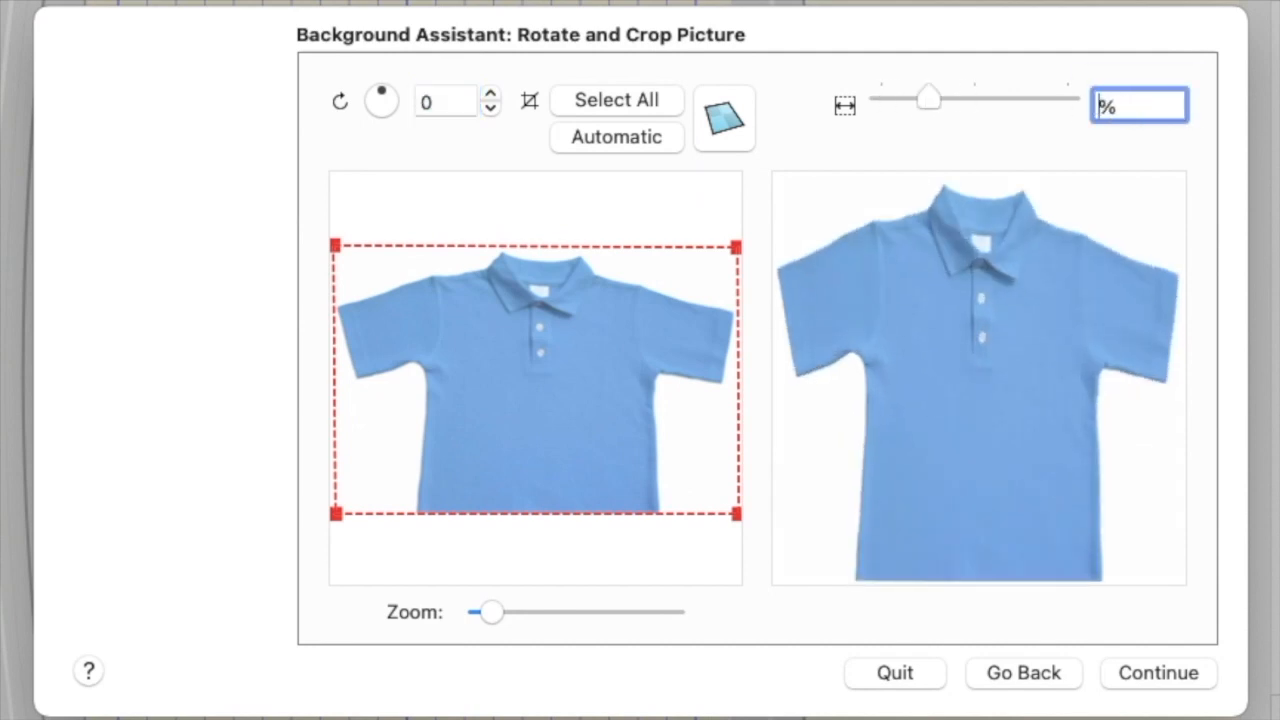
pyautogui.write('80')
pyautogui.press('Return')
pyautogui.write('100')
pyautogui.press('Return')
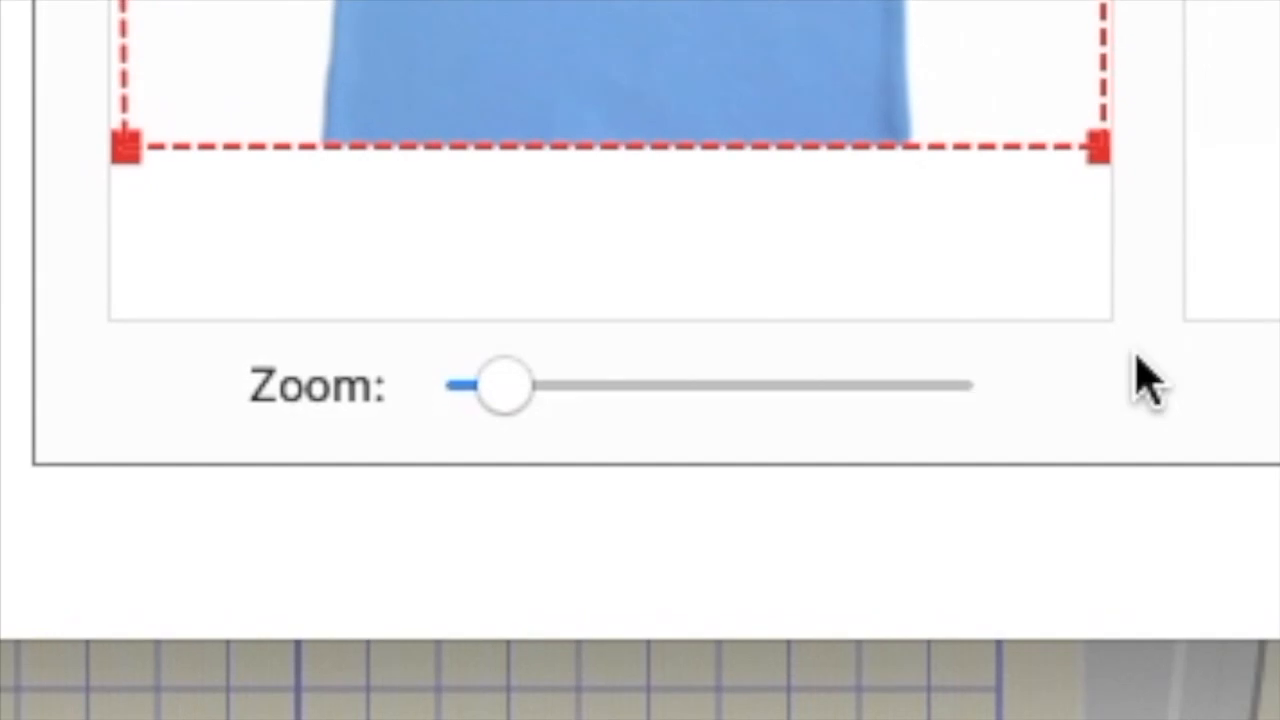
# - Zoom in on the shirt picture and pan around the enlarged view to examine the area near the buttons
pyautogui.moveTo(505, 385); pyautogui.dragTo(547, 385)
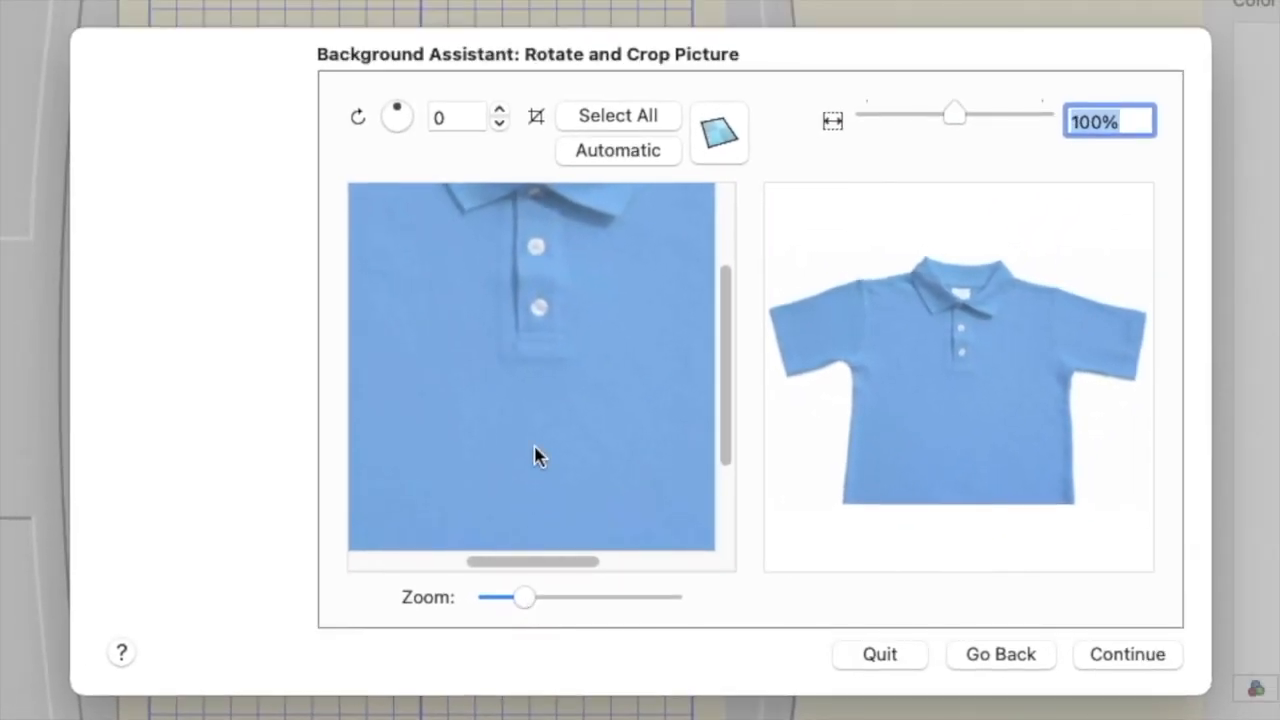
pyautogui.moveTo(519, 598)
pyautogui.mouseDown()
pyautogui.moveTo(669, 597)
pyautogui.moveTo(489, 597)
pyautogui.moveTo(534, 598)
pyautogui.mouseUp()
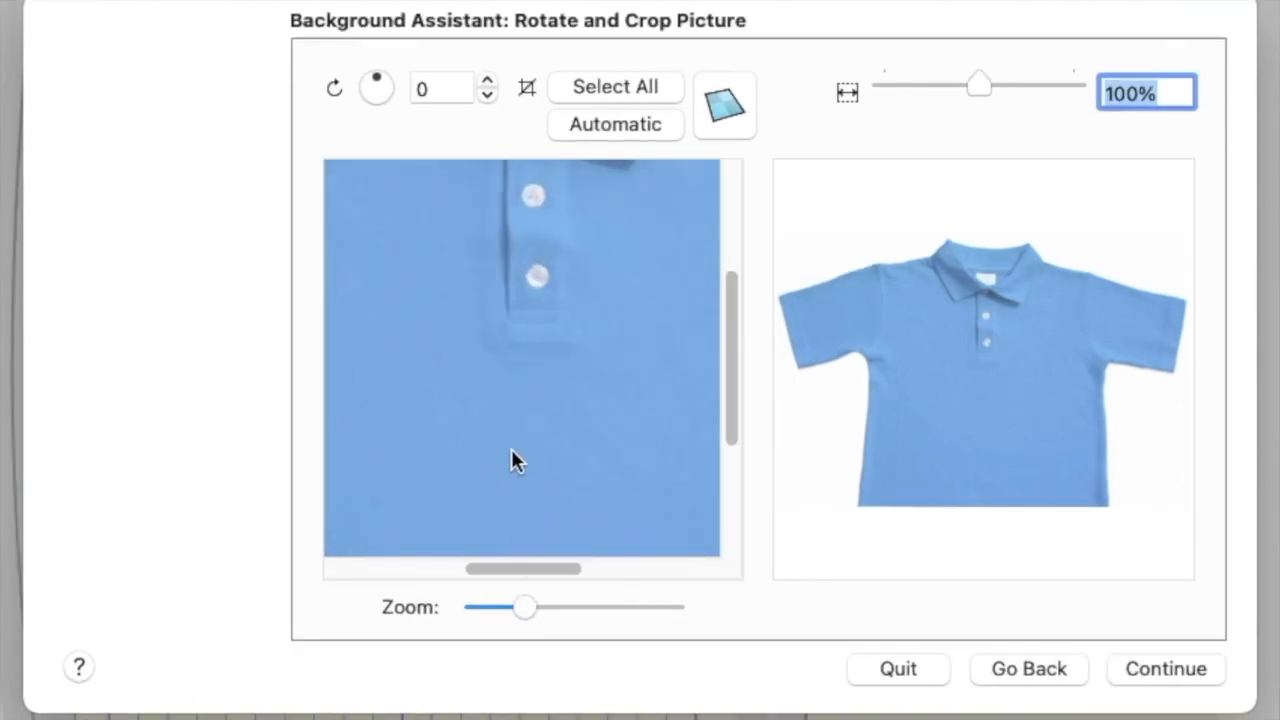
pyautogui.scroll(-2, 560, 343)
pyautogui.press('Right')
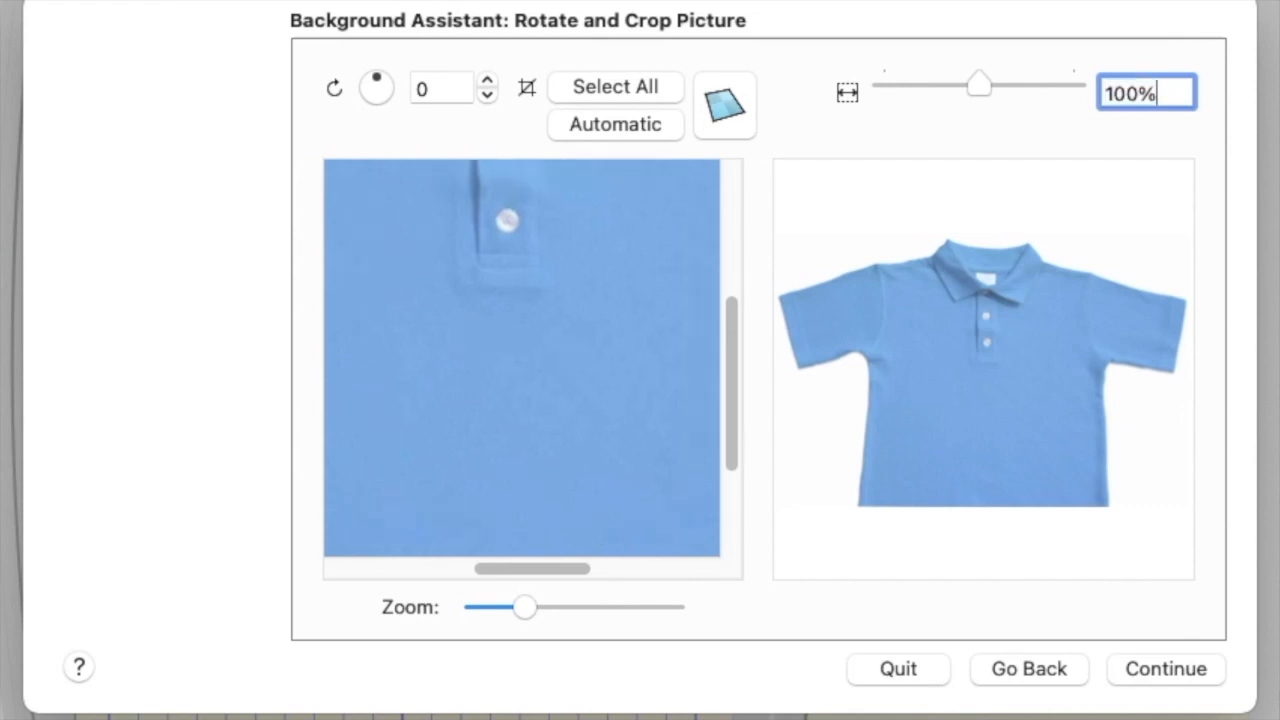
pyautogui.scroll(3, 560, 343)
pyautogui.scroll(1, 560, 343)
pyautogui.scroll(-3, 560, 343)
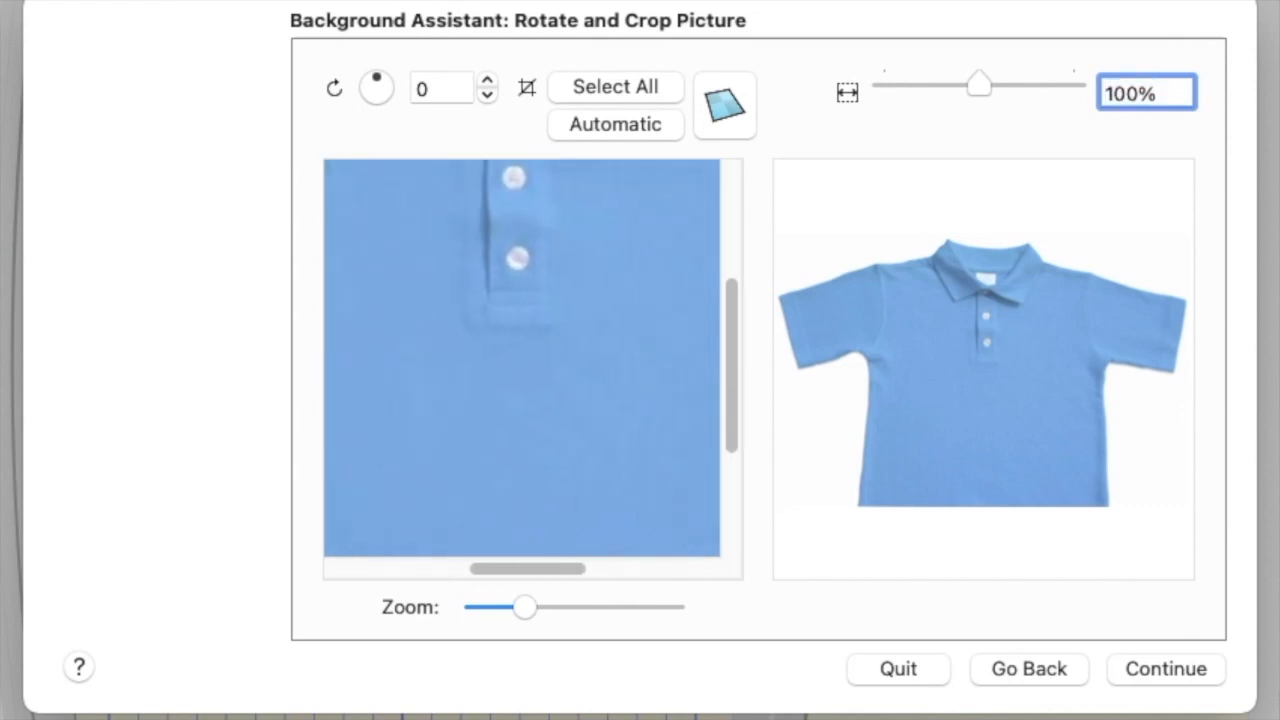
pyautogui.scroll(5, 560, 343)
pyautogui.hscroll(-3, 560, 343)
pyautogui.scroll(-2, 560, 343)
pyautogui.scroll(-3, 521, 357)
pyautogui.scroll(3, 521, 357)
pyautogui.click(651, 91)
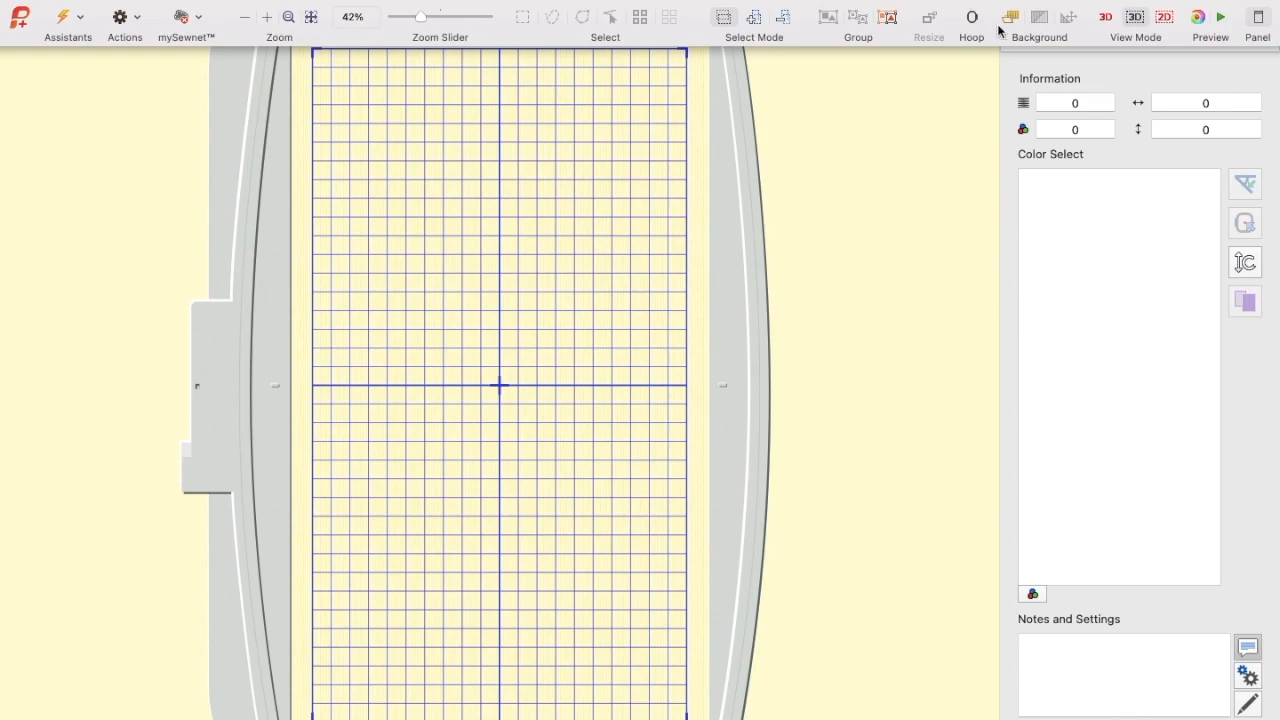
# - Start the Background Assistant again and choose to add a new background of the Fabric type
pyautogui.click(1010, 18)
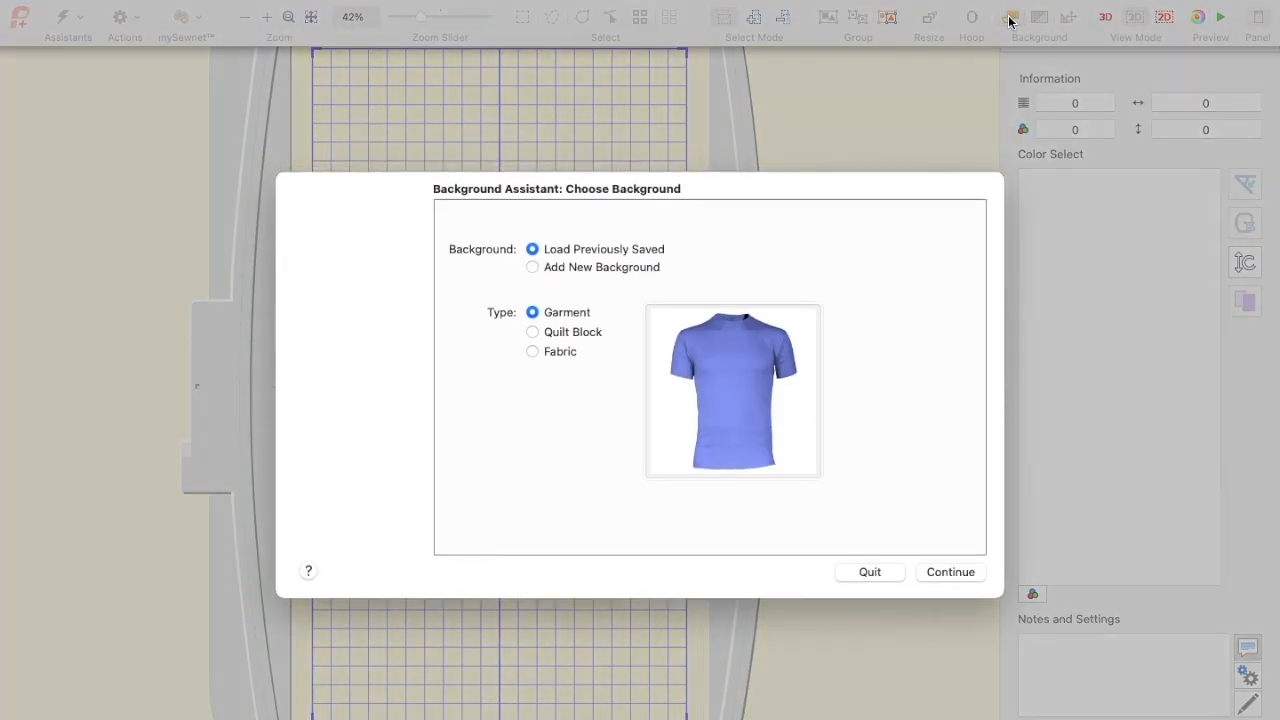
pyautogui.click(533, 268)
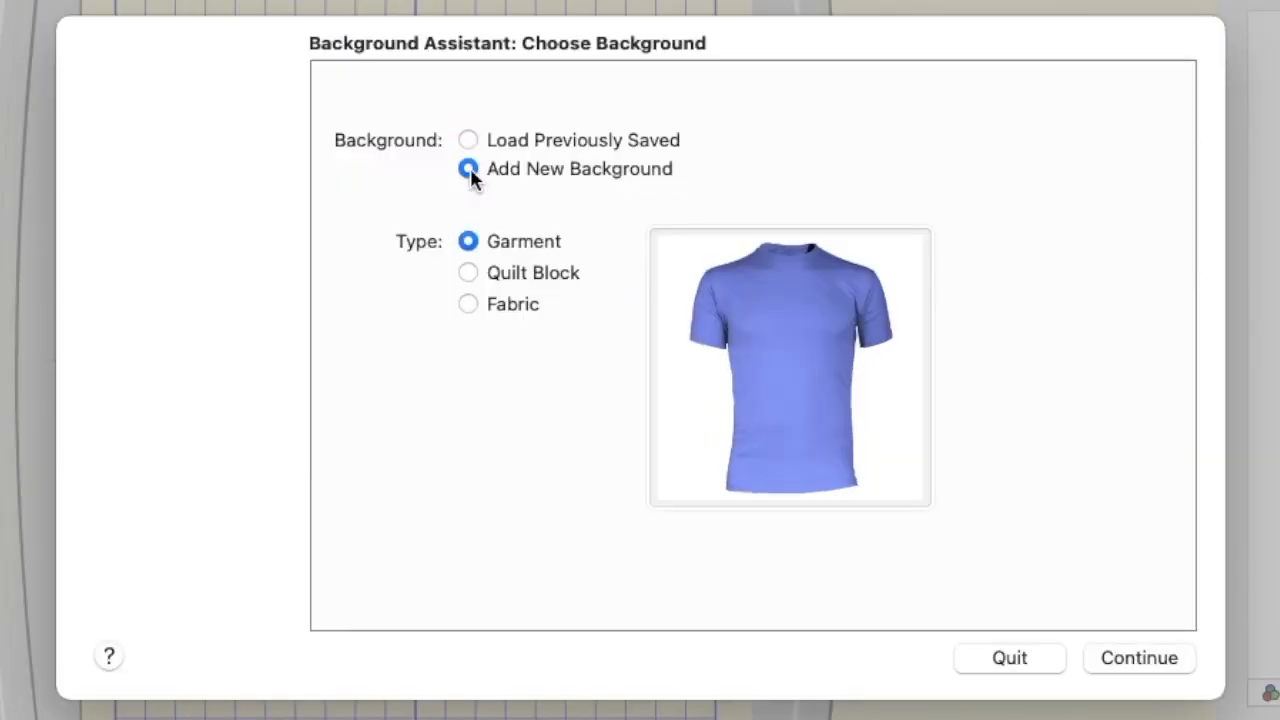
pyautogui.click(469, 304)
pyautogui.click(1115, 657)
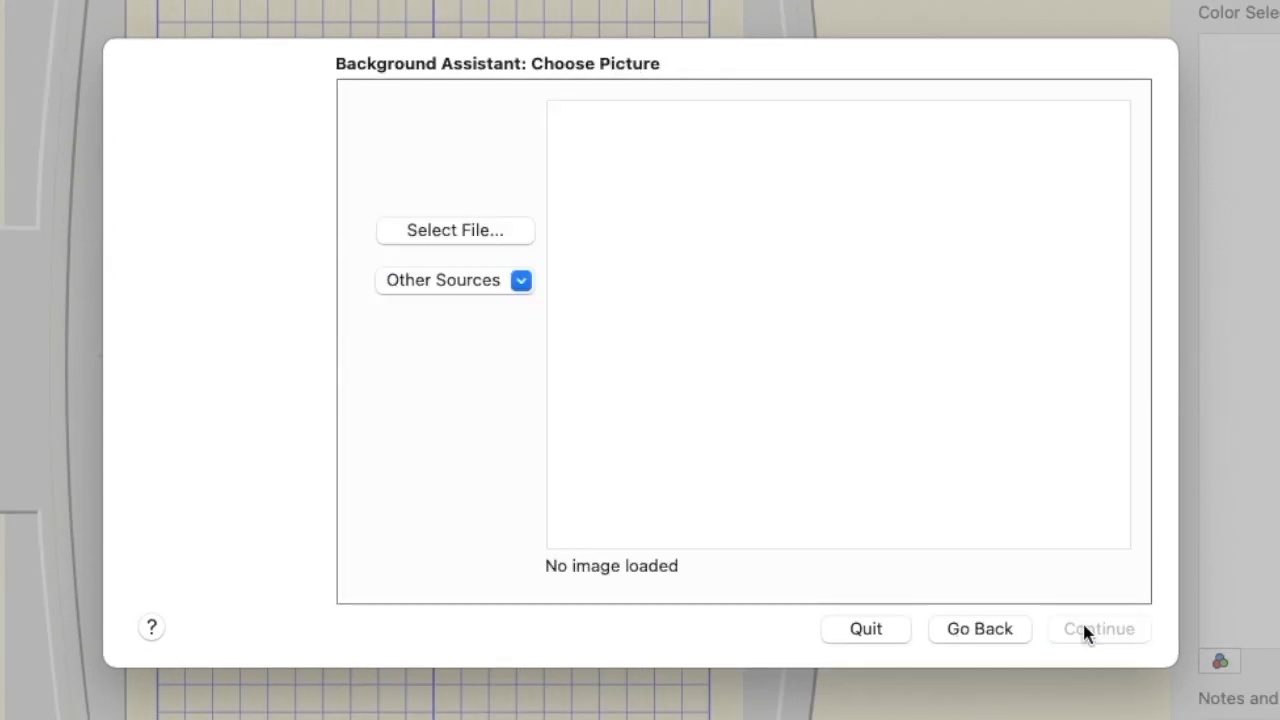
# - Load FloralPoly.jpg from the Desktop as the fabric picture and continue to rotating and cropping it
pyautogui.click(517, 232)
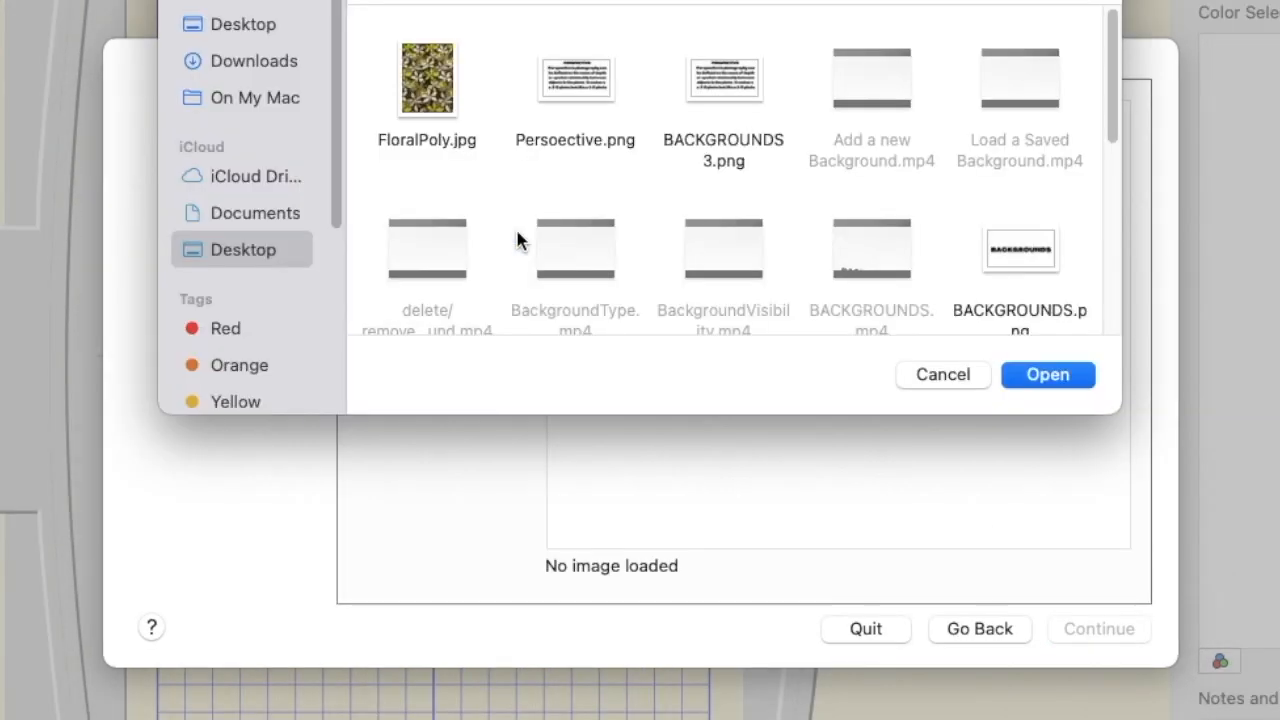
pyautogui.click(443, 108)
pyautogui.click(1040, 375)
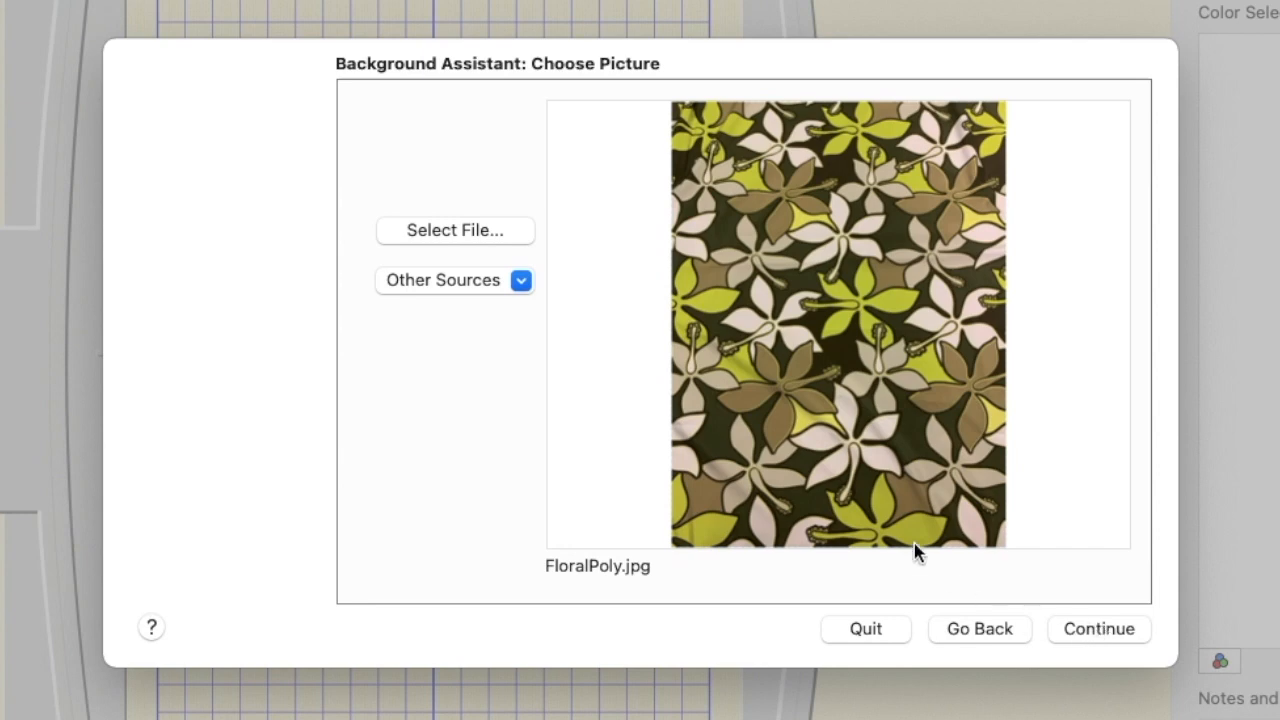
pyautogui.click(1112, 636)
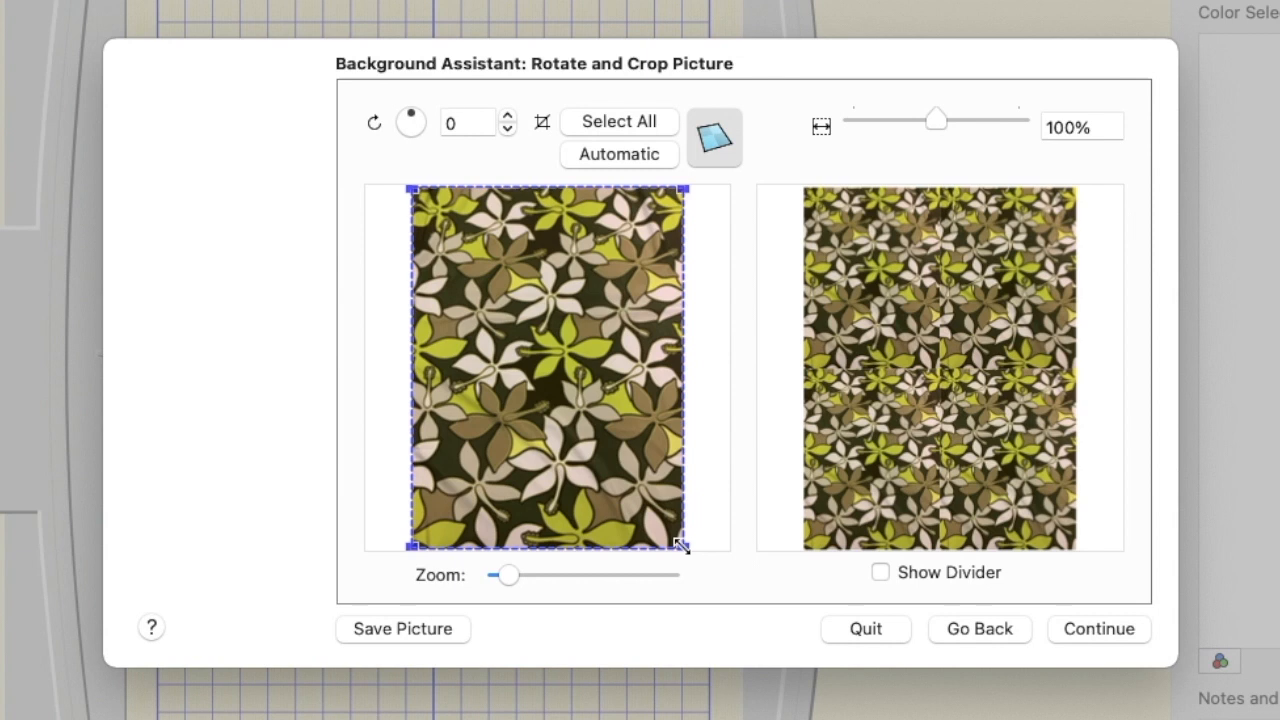
# - Try shrinking the crop area to the fabric's upper part, and restore it to the full picture
pyautogui.moveTo(681, 545); pyautogui.dragTo(578, 443)
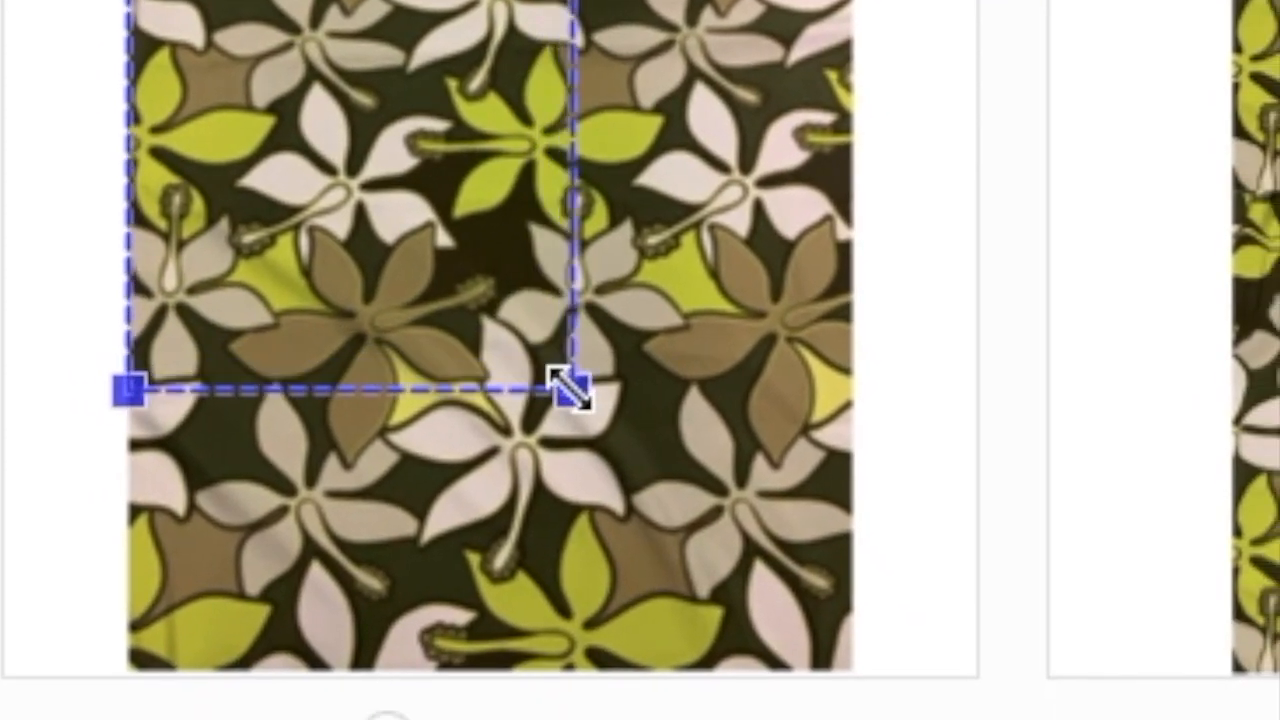
pyautogui.moveTo(568, 388); pyautogui.dragTo(883, 692)
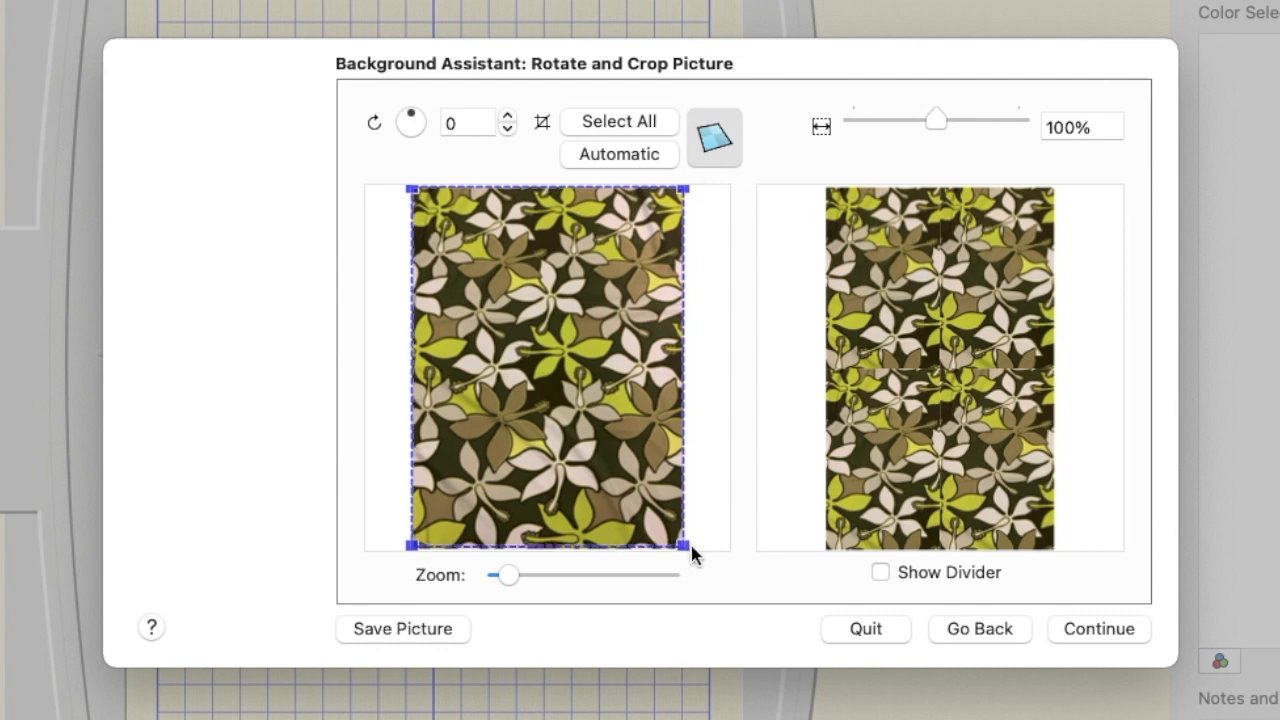
pyautogui.moveTo(691, 545); pyautogui.dragTo(693, 548)
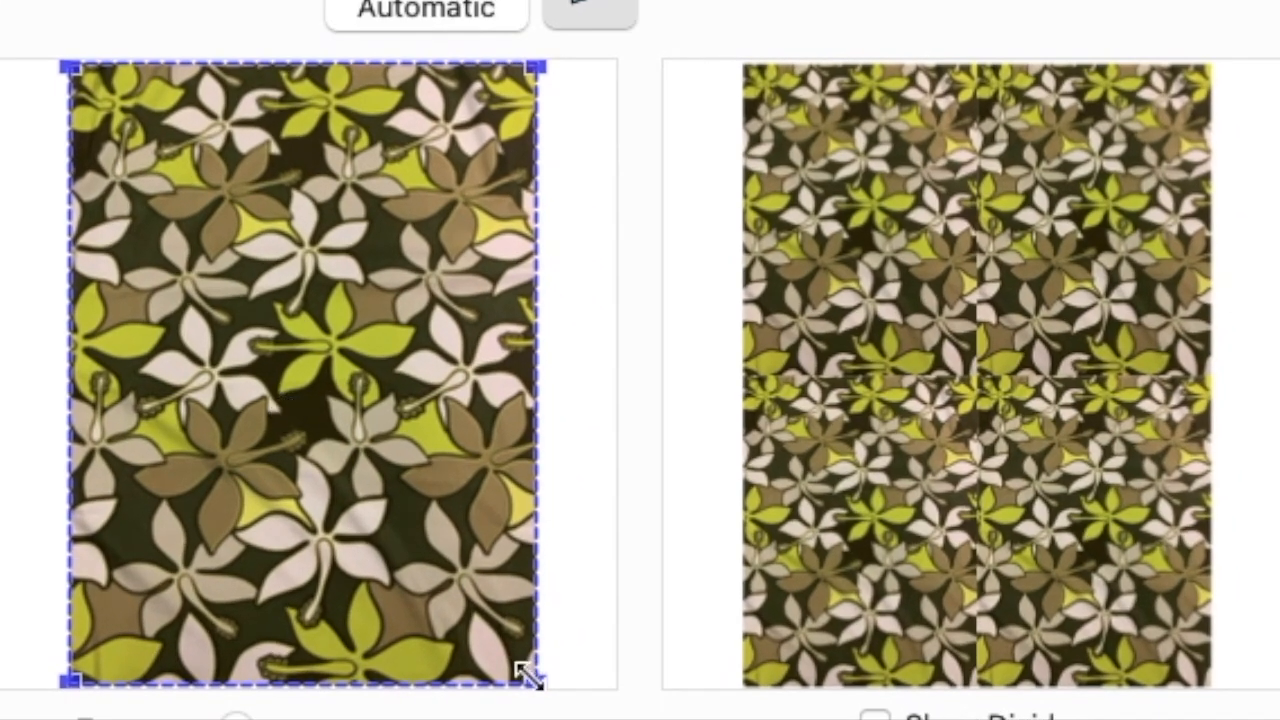
# - Reduce the crop area to a smaller section of the floral pattern and reposition it over the fabric's upper part
pyautogui.moveTo(527, 675); pyautogui.dragTo(334, 403)
pyautogui.moveTo(223, 274); pyautogui.dragTo(326, 347)
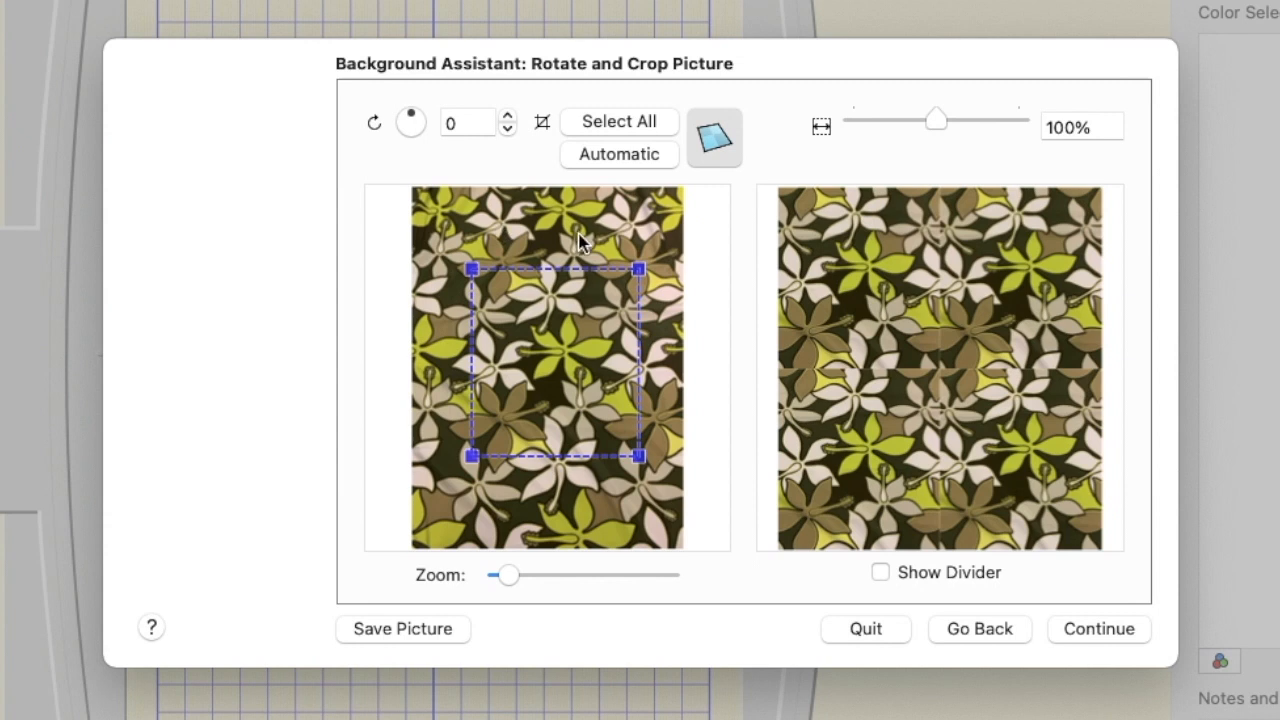
pyautogui.moveTo(553, 402); pyautogui.dragTo(568, 340)
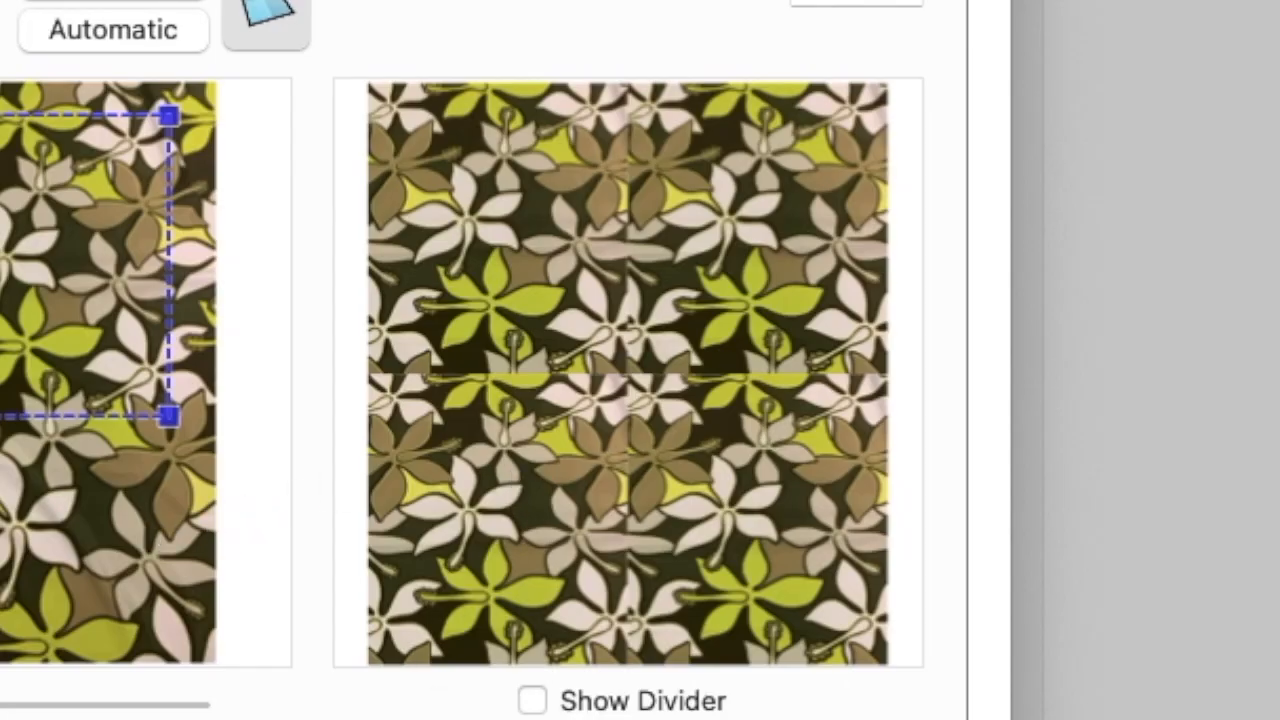
# - Show the divider in the fabric preview, and enlarge and reposition the crop area around the middle of the floral pattern
pyautogui.click(532, 700)
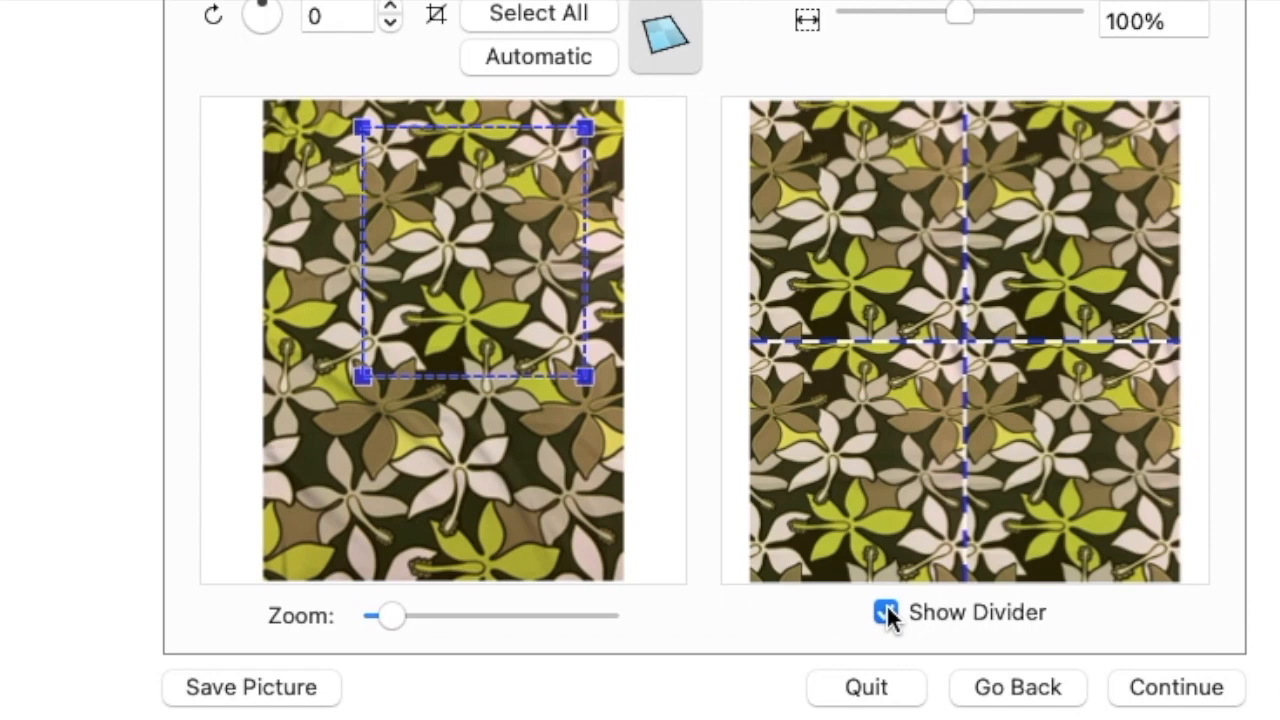
pyautogui.moveTo(517, 334); pyautogui.dragTo(503, 417)
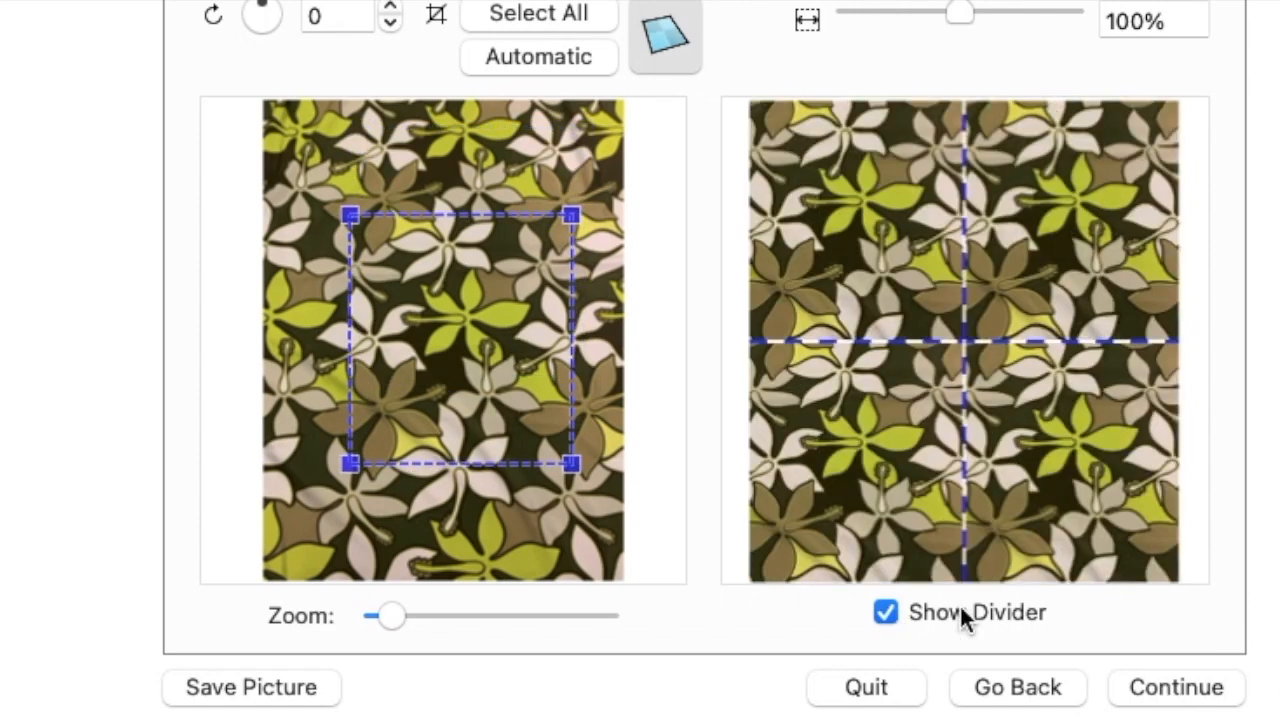
pyautogui.moveTo(571, 463); pyautogui.dragTo(604, 511)
pyautogui.moveTo(351, 511); pyautogui.dragTo(300, 522)
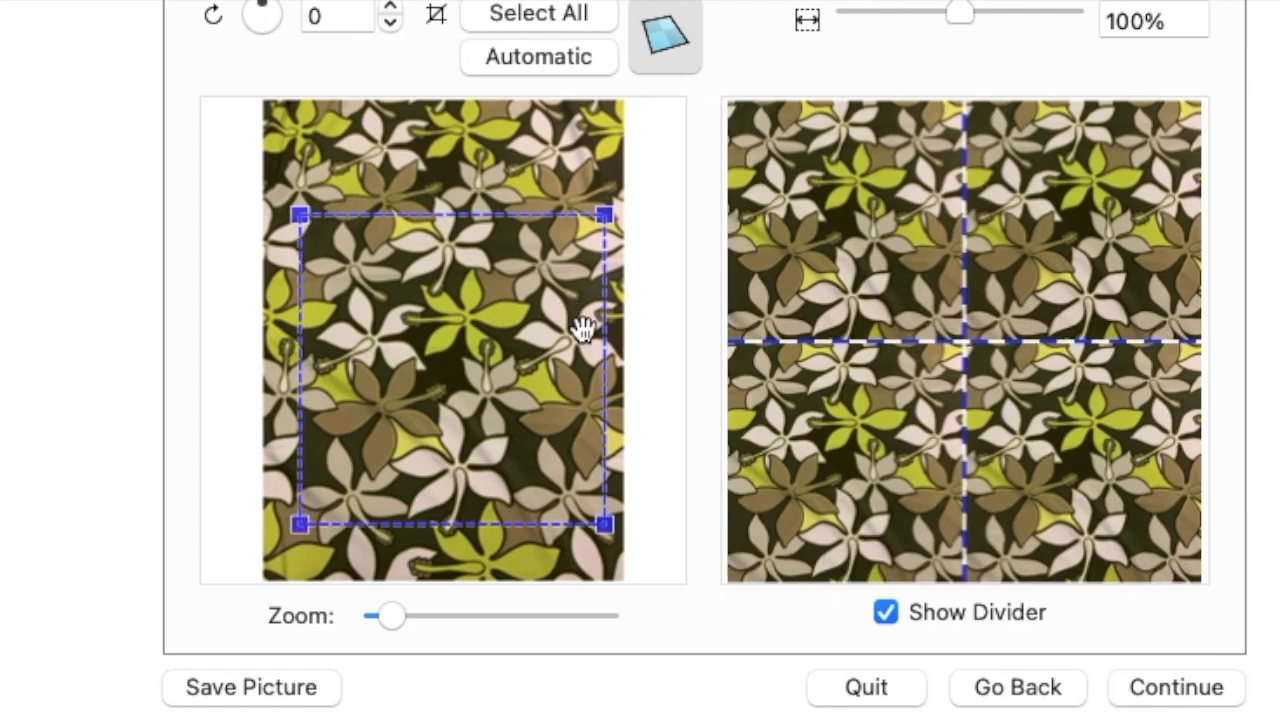
pyautogui.moveTo(531, 423); pyautogui.dragTo(525, 390)
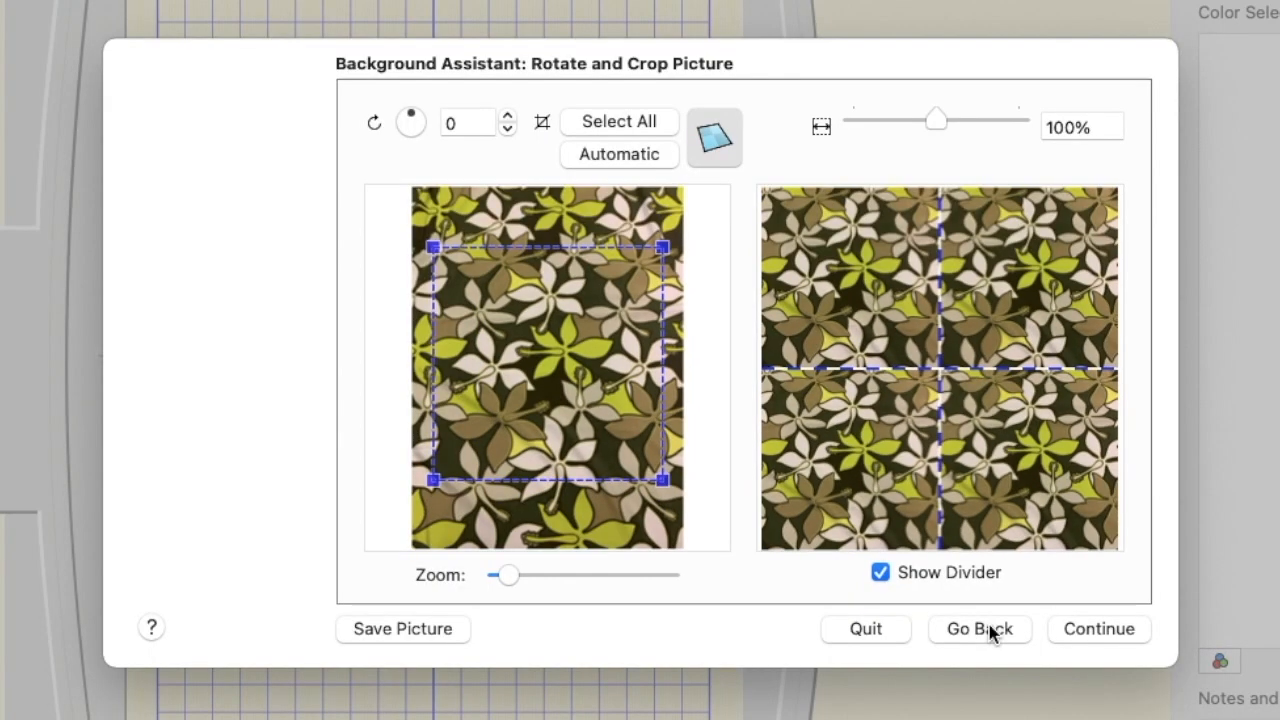
# - Try rotating the fabric picture freehand to about 168.6 degrees and in small increments to 102.3, and reset the rotation to 0
pyautogui.moveTo(410, 118)
pyautogui.mouseDown()
pyautogui.moveTo(423, 131)
pyautogui.moveTo(414, 140)
pyautogui.mouseUp()
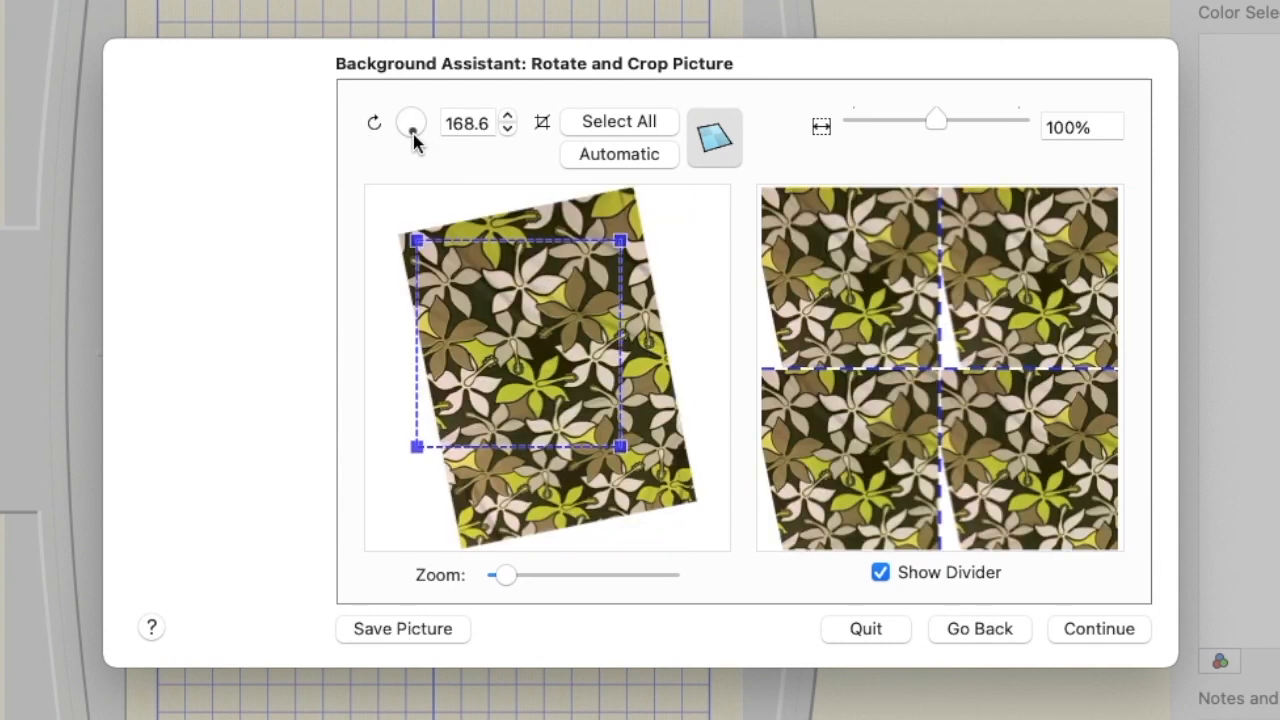
pyautogui.moveTo(414, 140)
pyautogui.mouseDown()
pyautogui.moveTo(420, 110)
pyautogui.moveTo(401, 126)
pyautogui.moveTo(425, 121)
pyautogui.mouseUp()
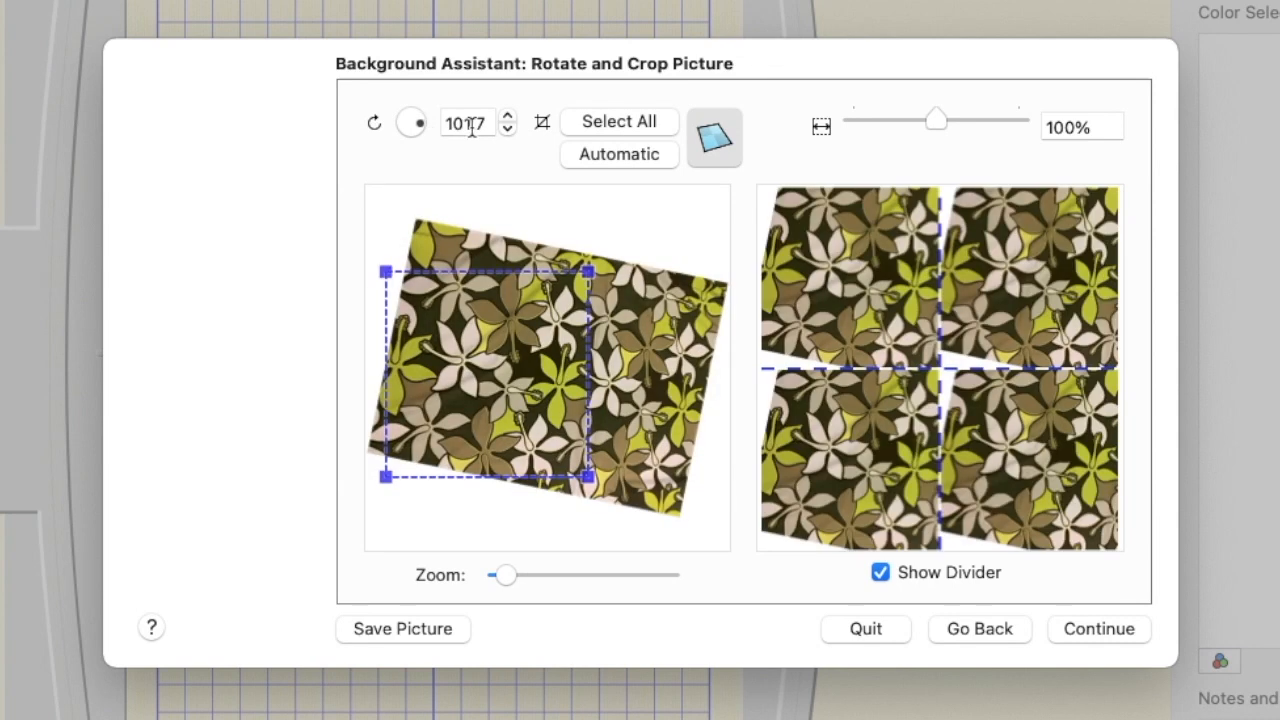
pyautogui.click(509, 117)
pyautogui.click(508, 130)
pyautogui.click(508, 130)
pyautogui.click(508, 130)
pyautogui.moveTo(494, 123); pyautogui.dragTo(433, 135)
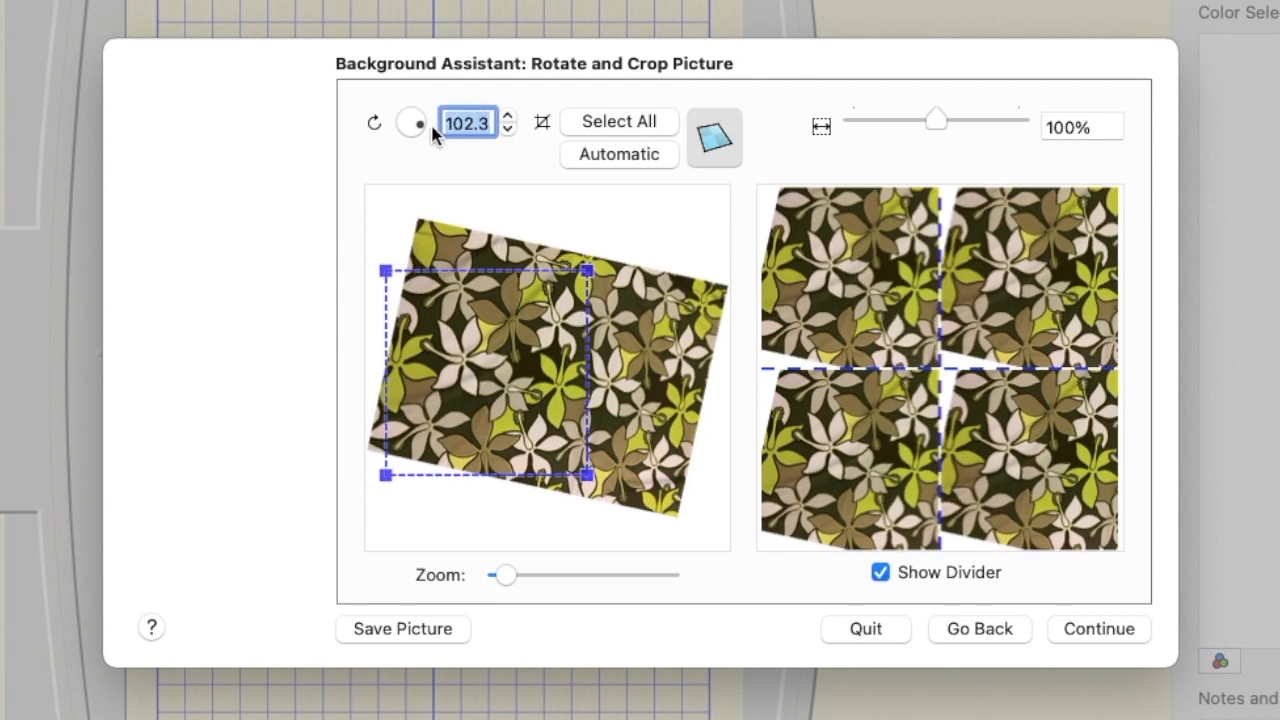
pyautogui.write('0')
pyautogui.press('Return')
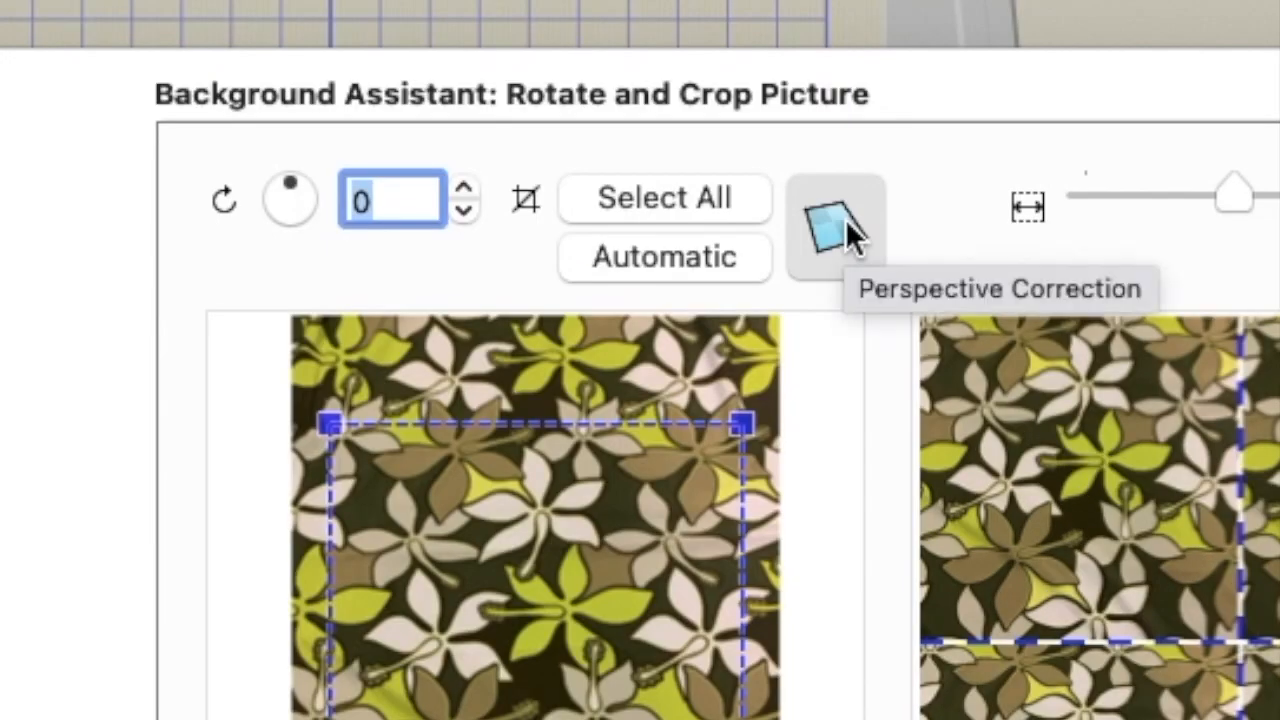
# - Turn on perspective correction for the fabric picture and proceed to setting its size
pyautogui.click(848, 235)
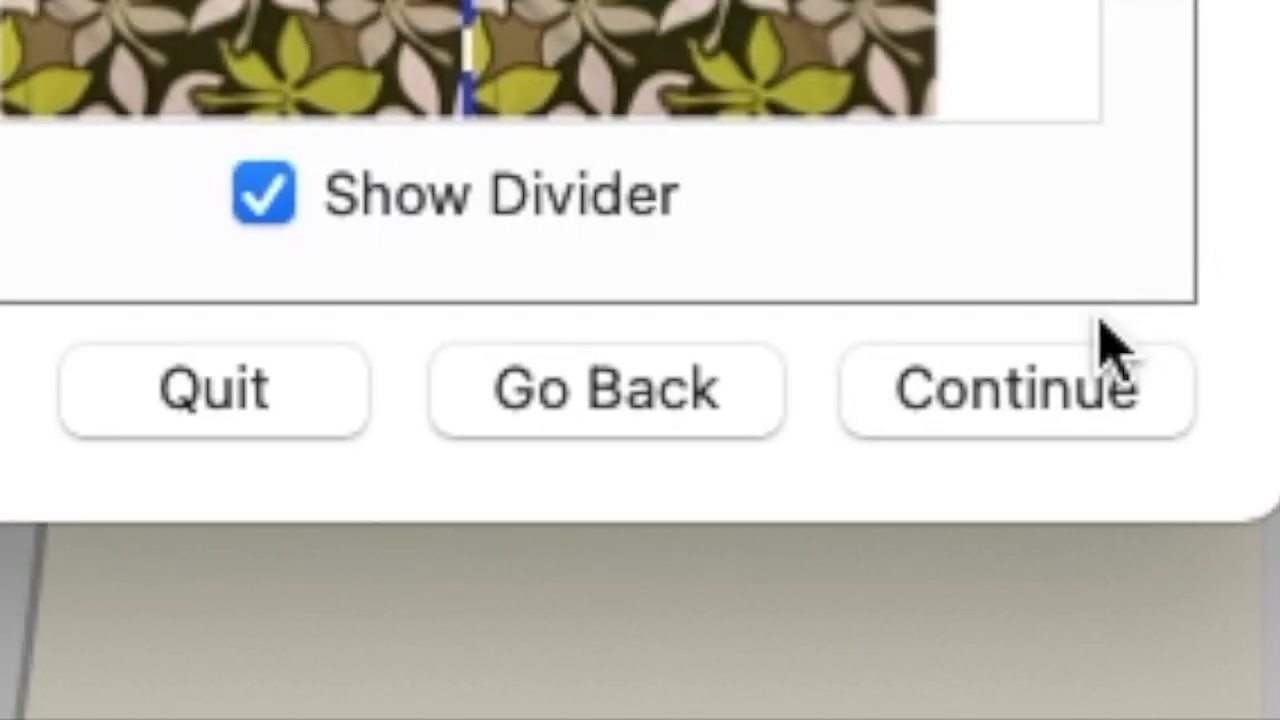
pyautogui.click(1065, 388)
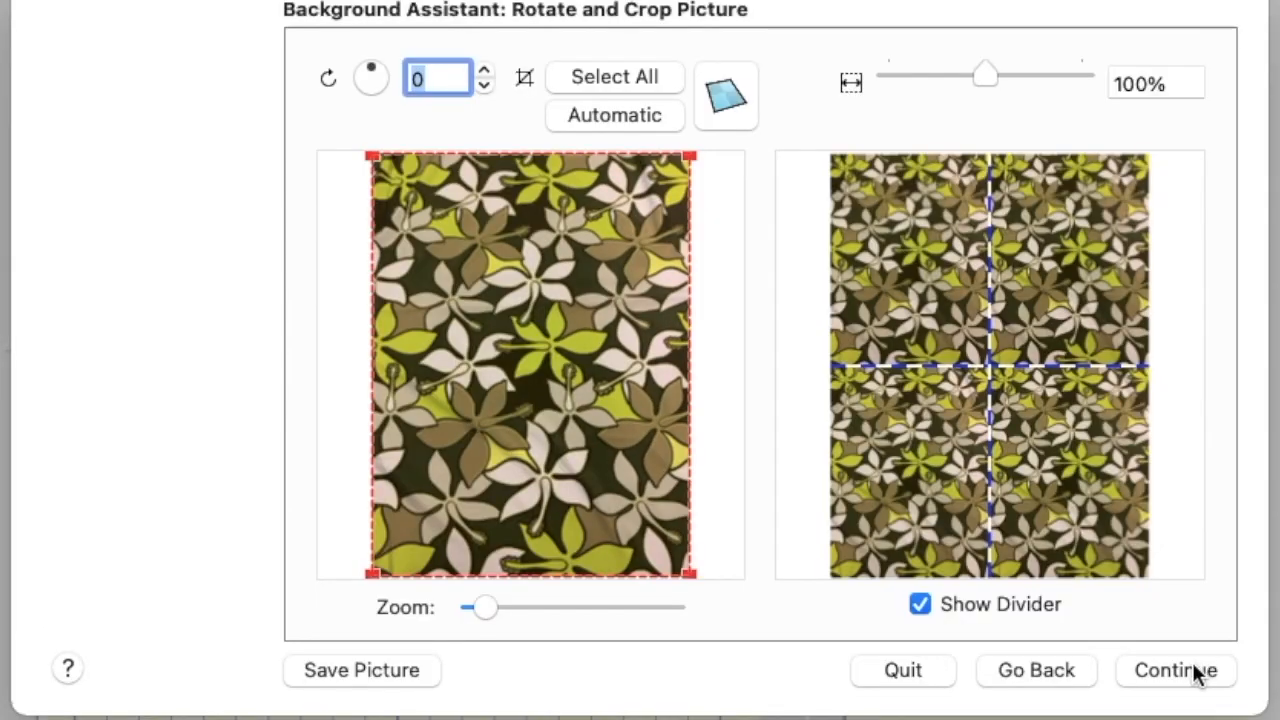
pyautogui.click(1190, 670)
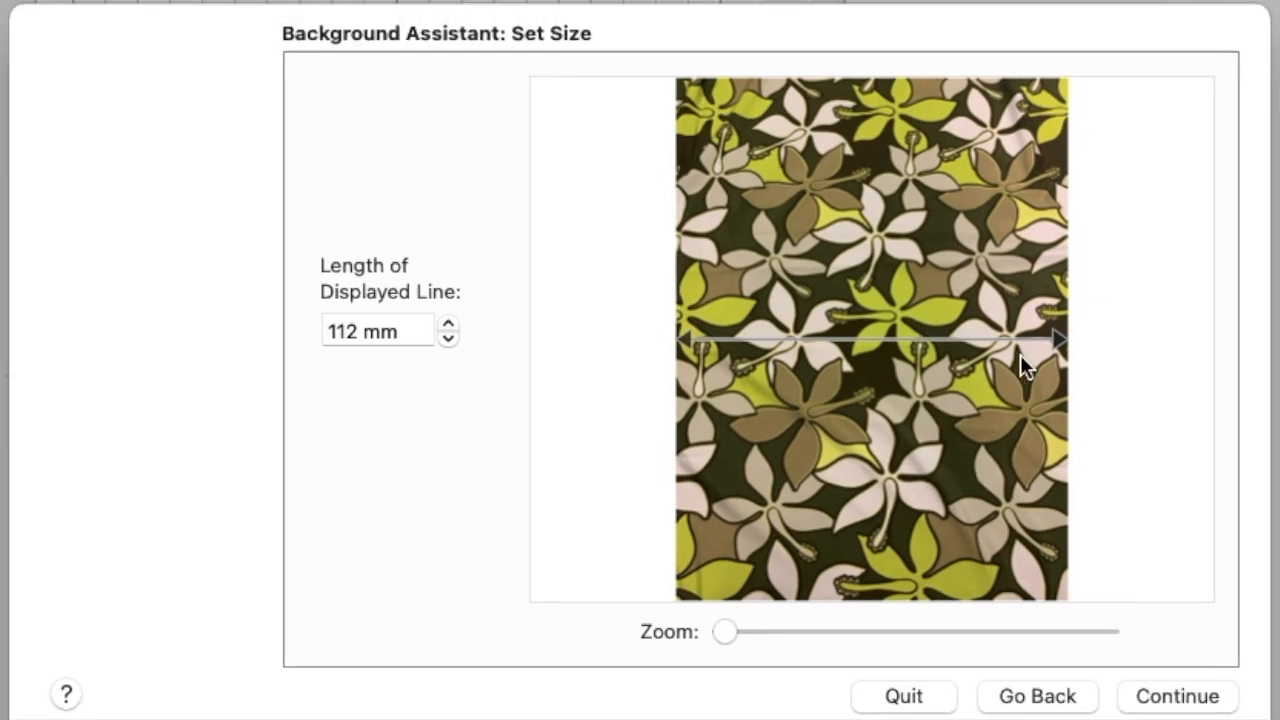
# - Extend the measuring line across the full width of the fabric and set its length to 225 mm
pyautogui.moveTo(1054, 344); pyautogui.dragTo(1086, 344)
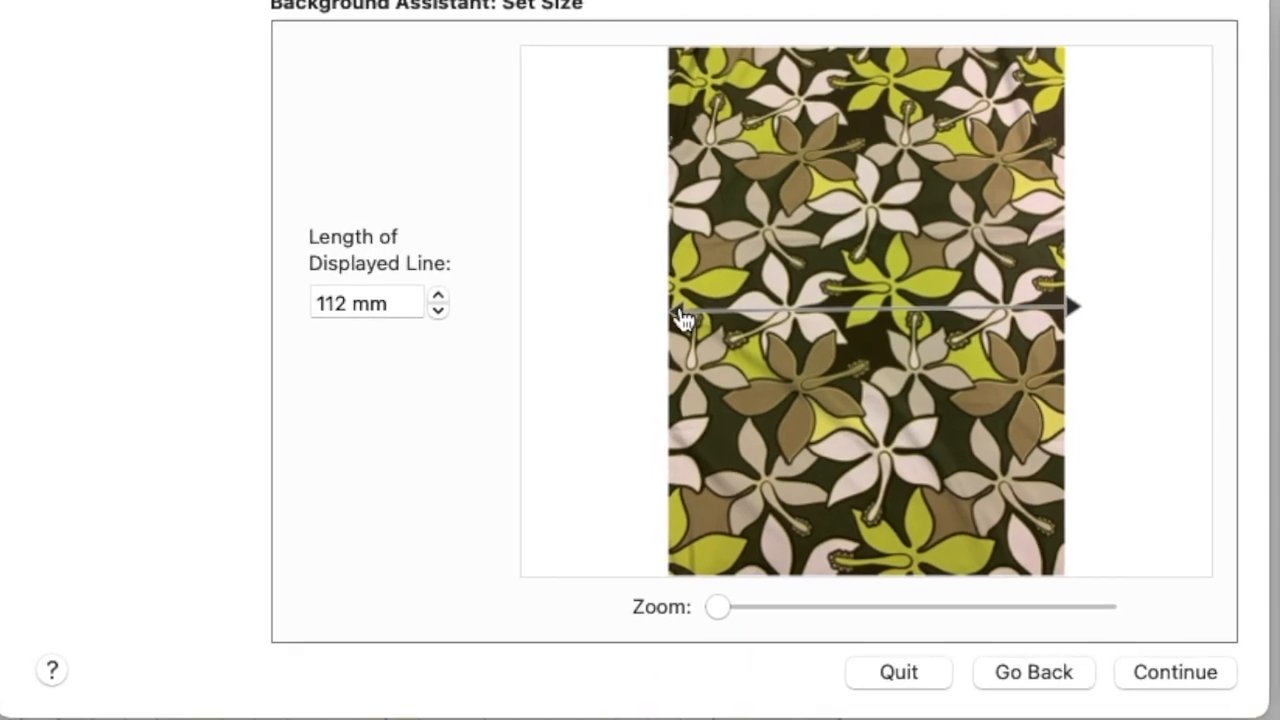
pyautogui.moveTo(687, 344); pyautogui.dragTo(662, 343)
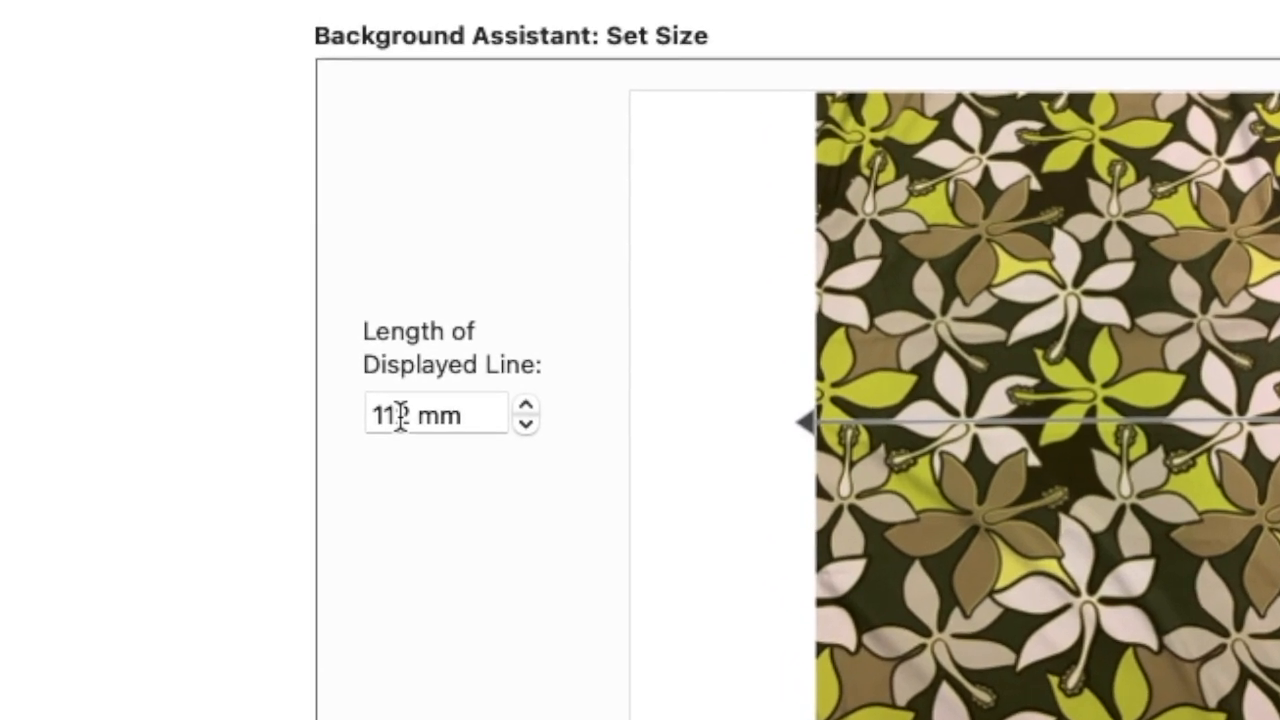
pyautogui.doubleClick(400, 415)
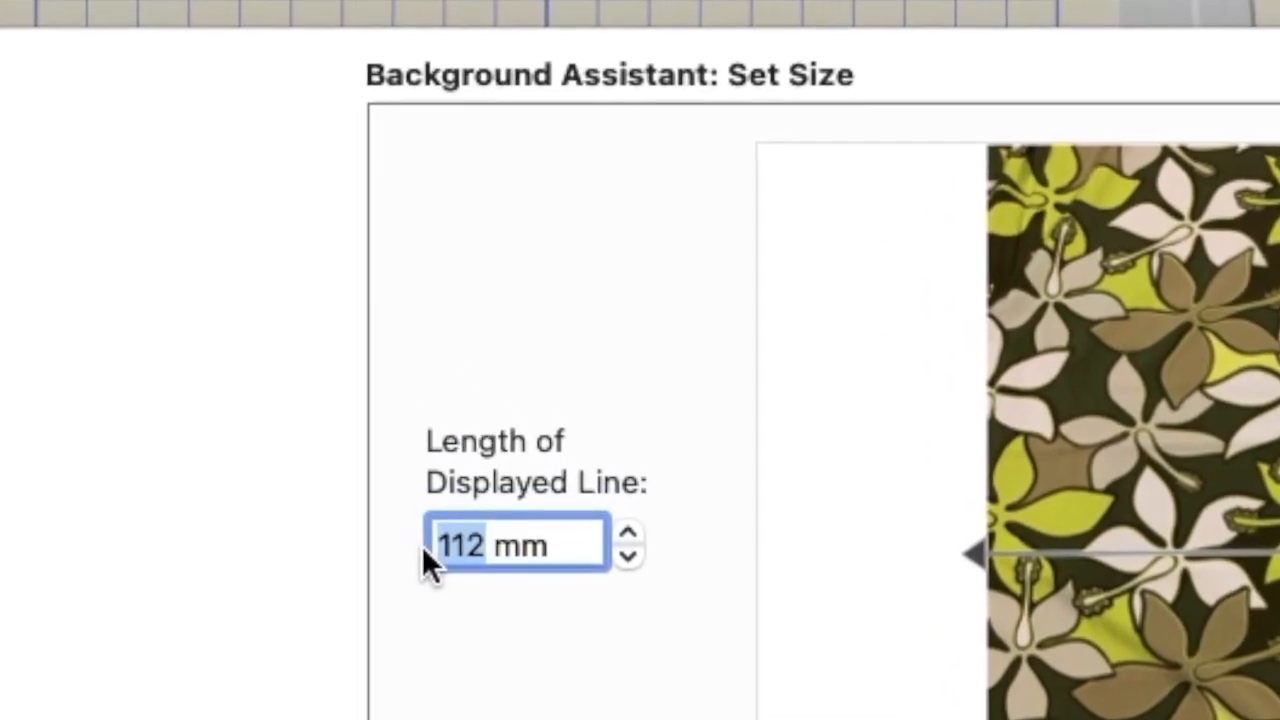
pyautogui.write('225')
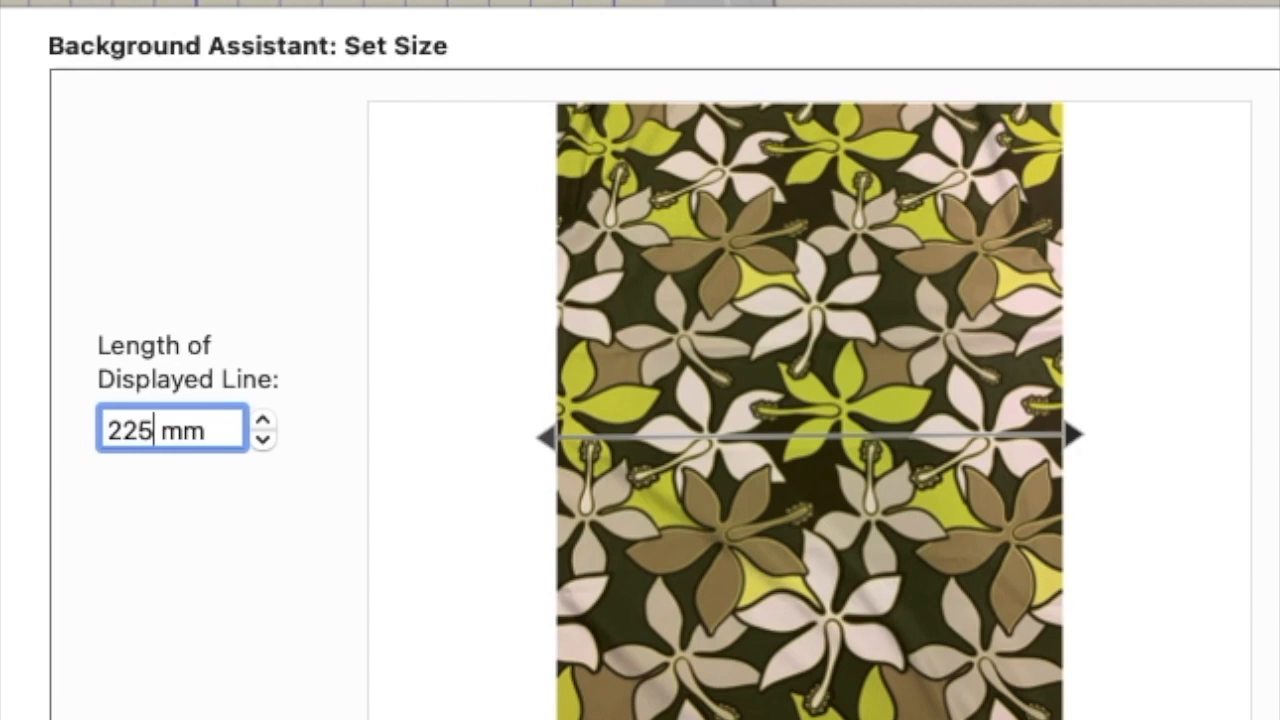
pyautogui.press('Tab')
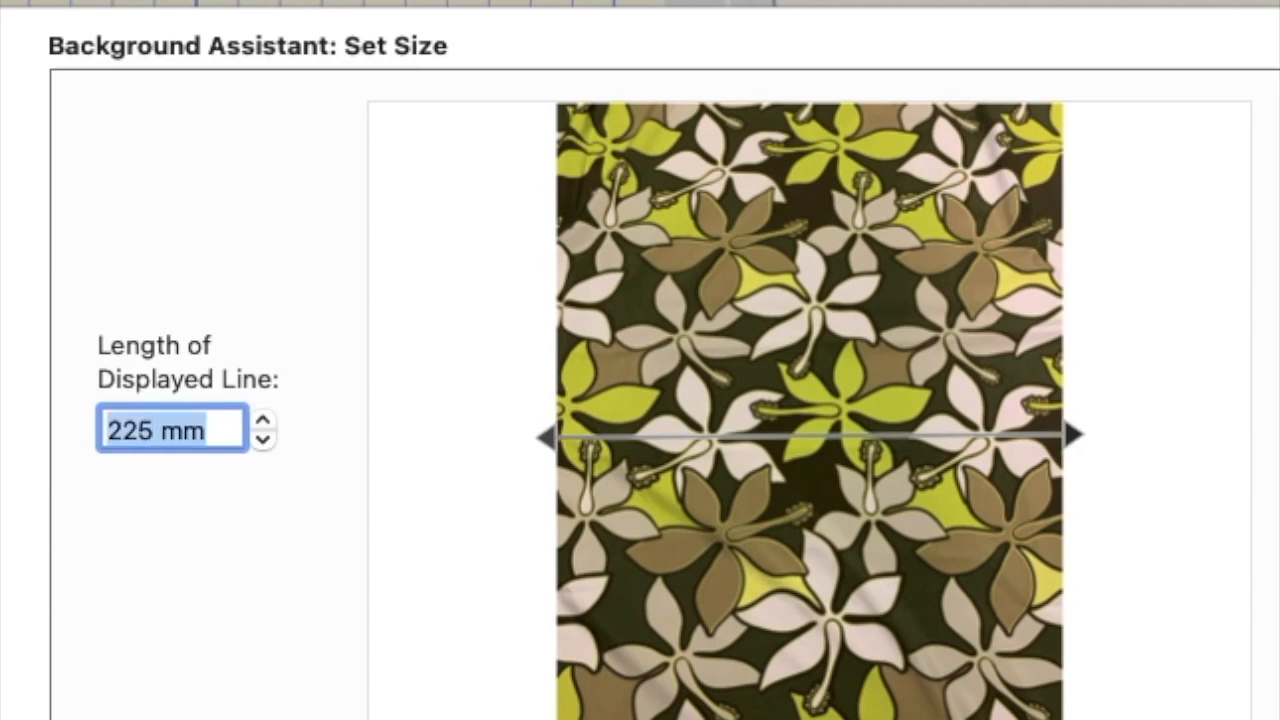
pyautogui.click(226, 436)
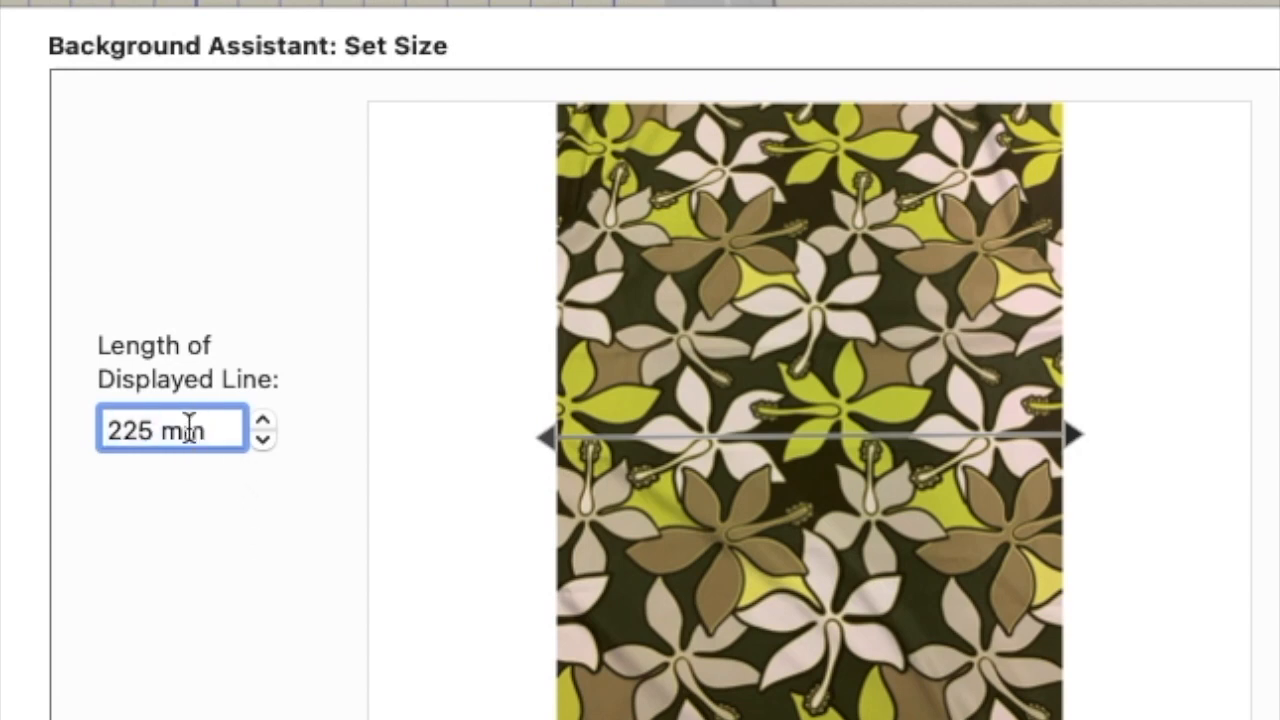
pyautogui.moveTo(161, 425)
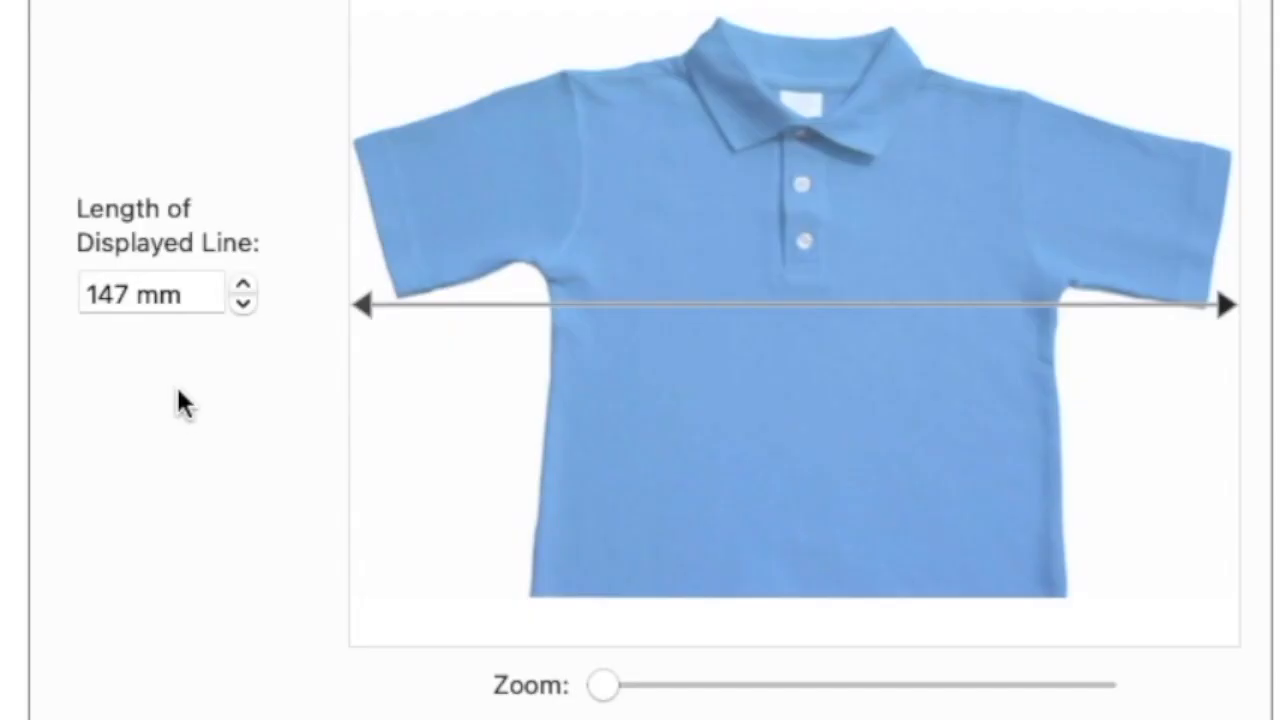
# - Move both ends of the measuring line to the side edges of the shirt's body, just below the sleeves
pyautogui.moveTo(363, 314); pyautogui.dragTo(535, 346)
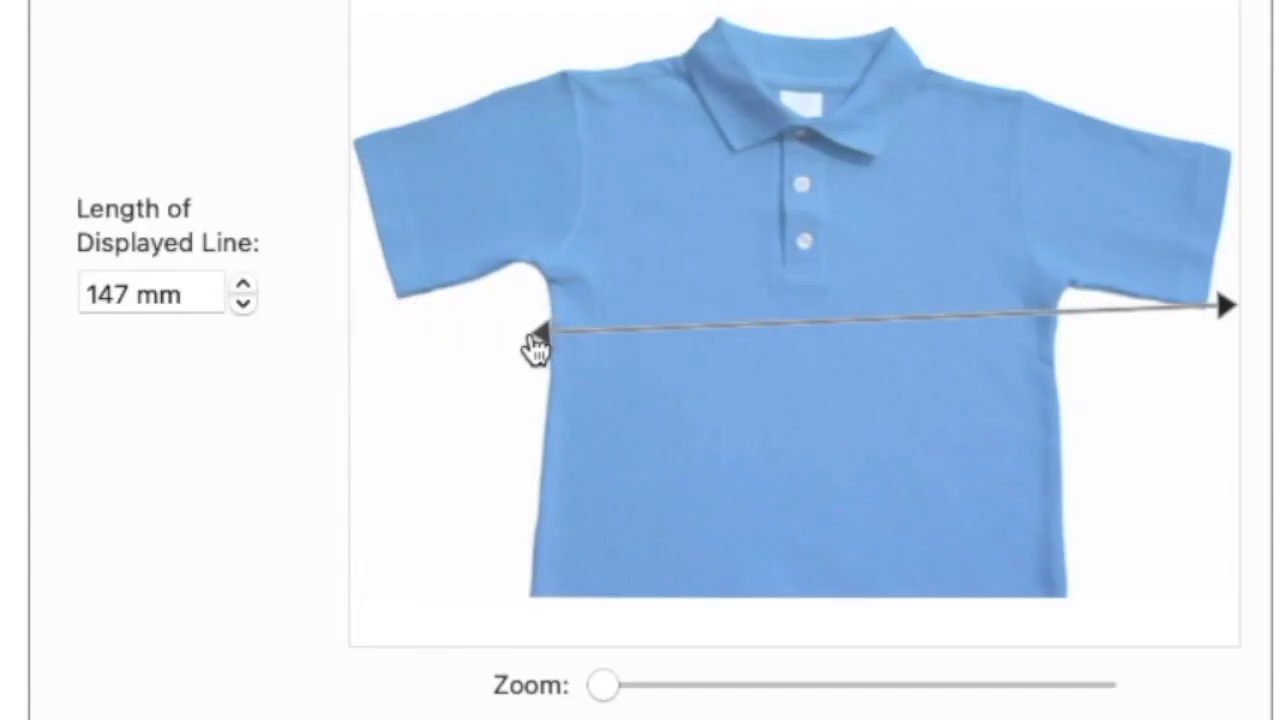
pyautogui.moveTo(1226, 310); pyautogui.dragTo(1082, 366)
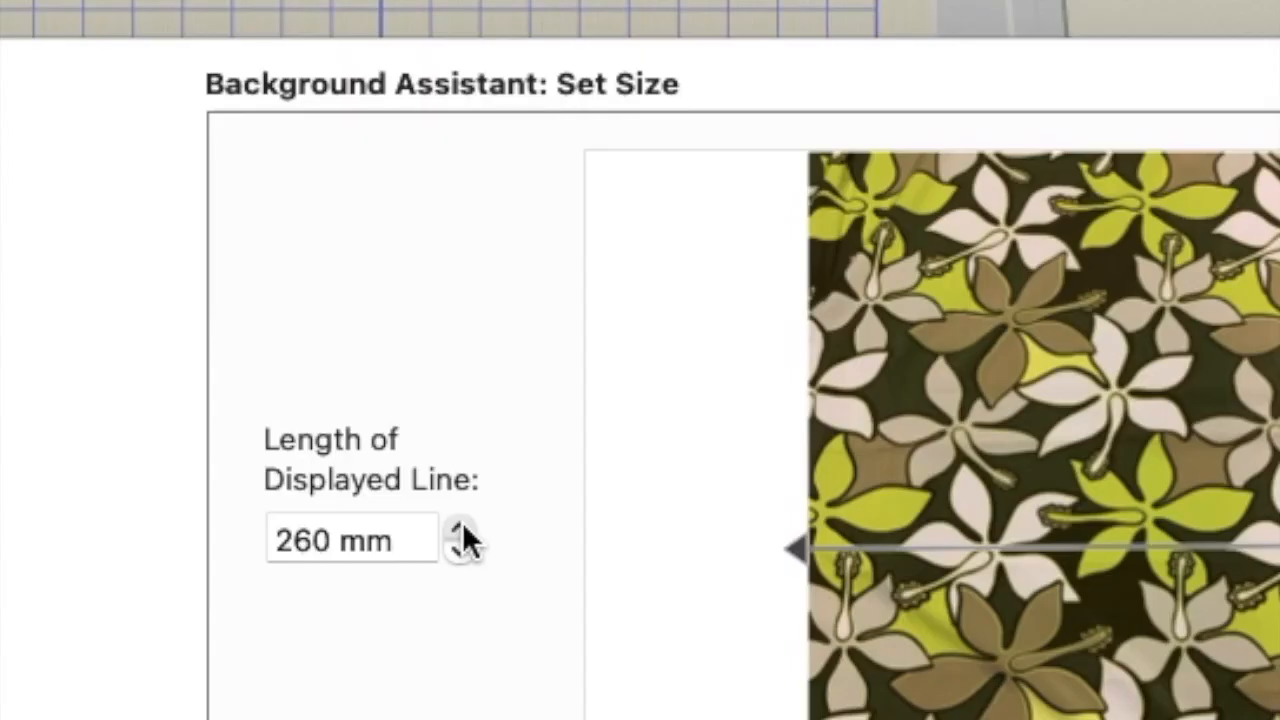
# - Adjust the length of the fabric's measuring line up and down in small increments, finishing at 260 mm
pyautogui.click(607, 188)
pyautogui.click(607, 188)
pyautogui.click(607, 188)
pyautogui.click(463, 527)
pyautogui.click(463, 527)
pyautogui.click(463, 527)
pyautogui.click(463, 527)
pyautogui.click(462, 529)
pyautogui.click(458, 549)
pyautogui.click(458, 549)
pyautogui.click(459, 549)
pyautogui.click(459, 549)
pyautogui.click(459, 549)
pyautogui.click(459, 549)
pyautogui.click(459, 549)
pyautogui.click(459, 549)
pyautogui.click(413, 543)
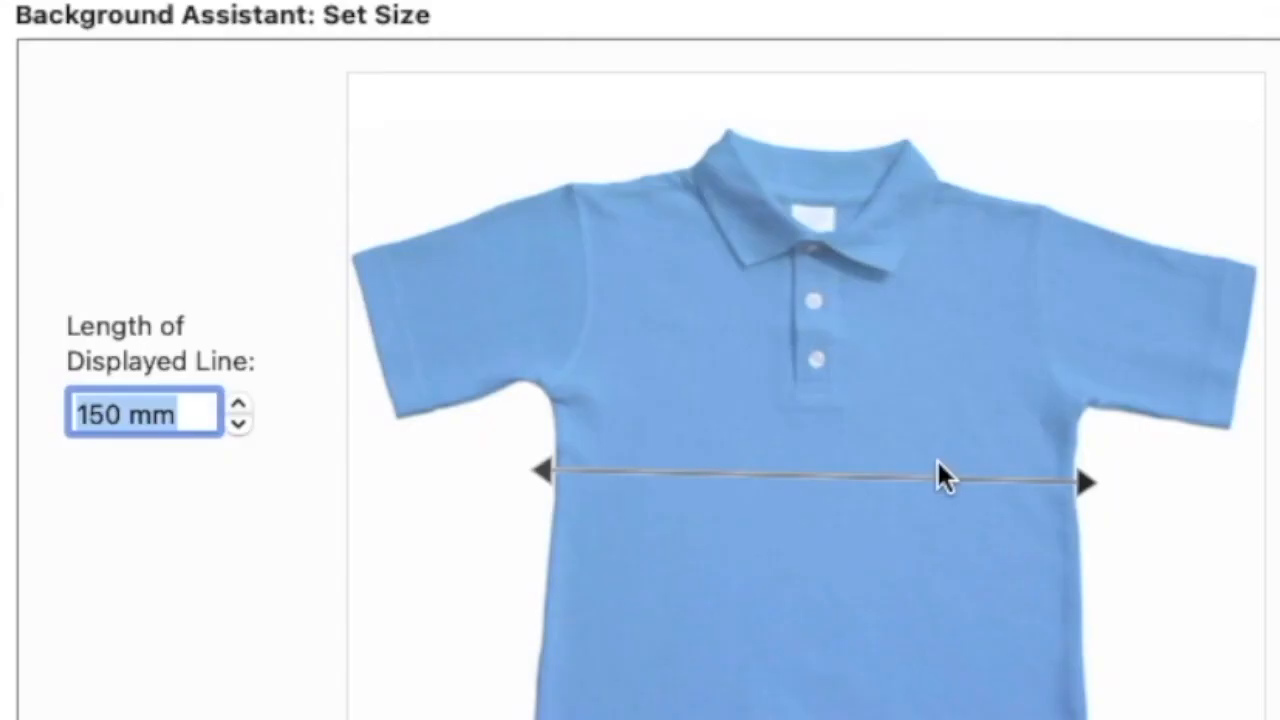
# - Lower both ends of the shirt's measuring line so it spans the body farther down
pyautogui.moveTo(937, 463); pyautogui.dragTo(1060, 638)
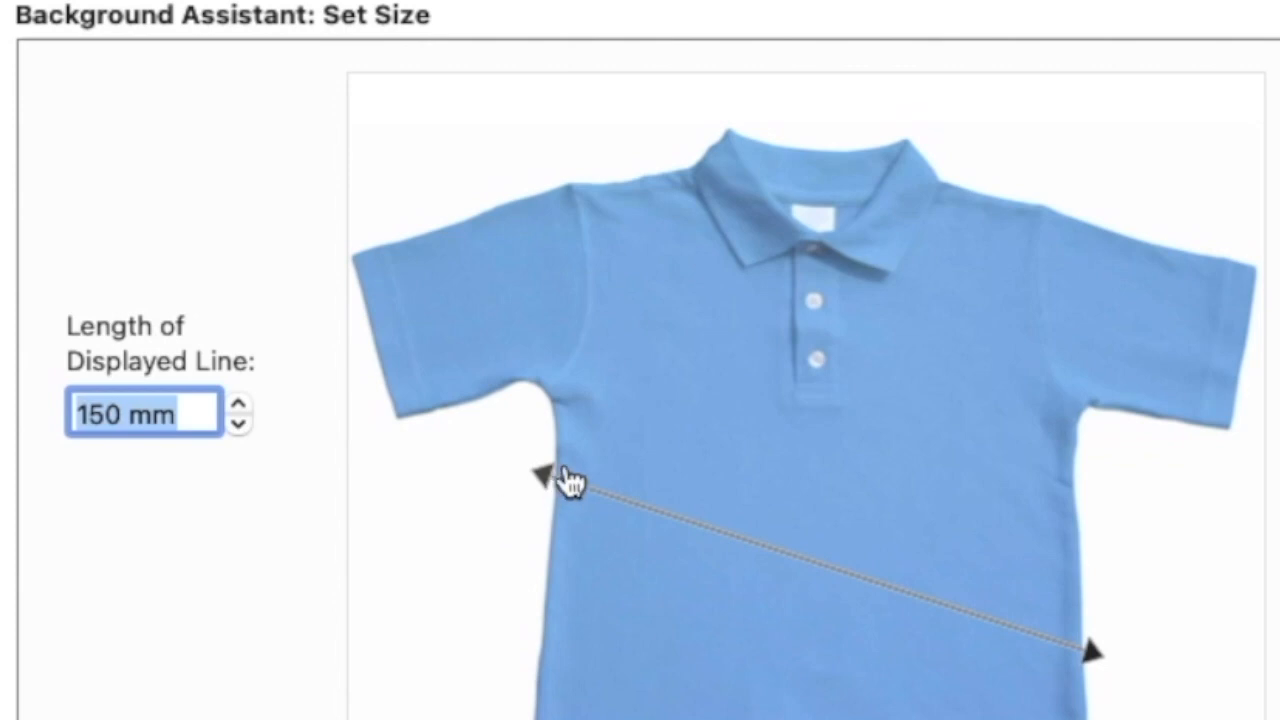
pyautogui.moveTo(541, 475); pyautogui.dragTo(527, 655)
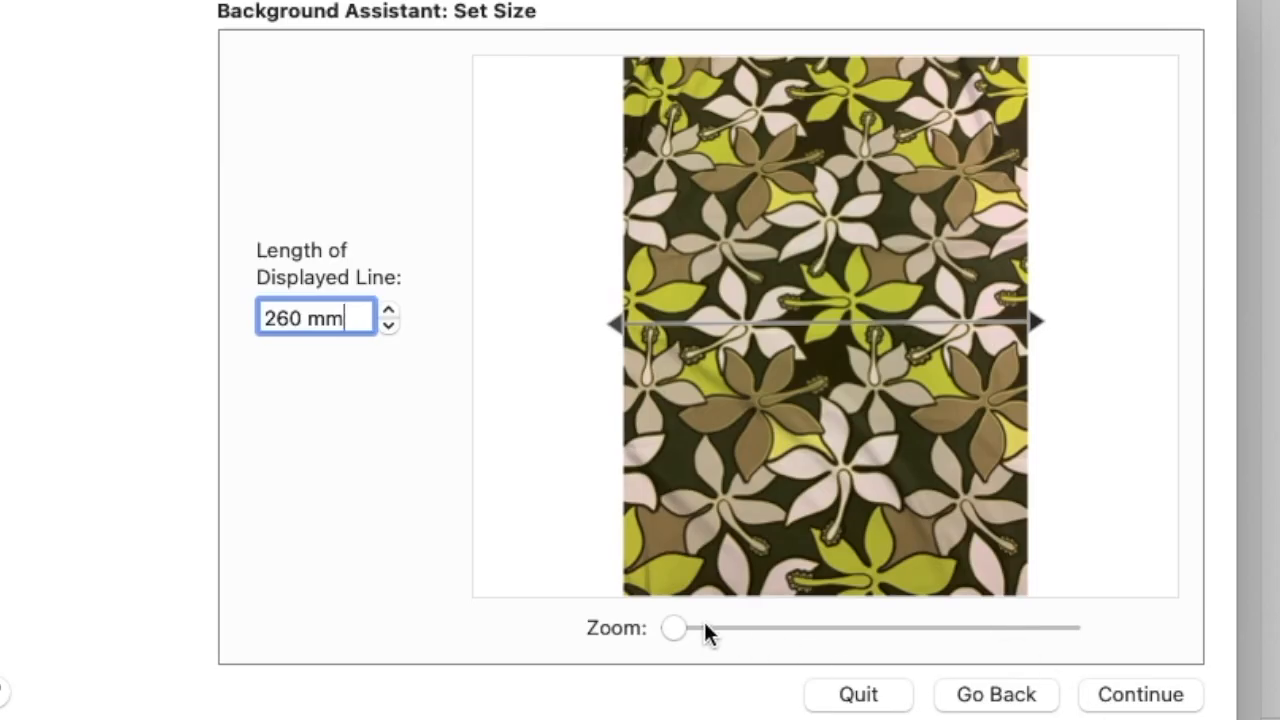
# - Accept the fabric size and name the new background GreenFloralPoly
pyautogui.moveTo(673, 626); pyautogui.dragTo(587, 600)
pyautogui.click(1133, 700)
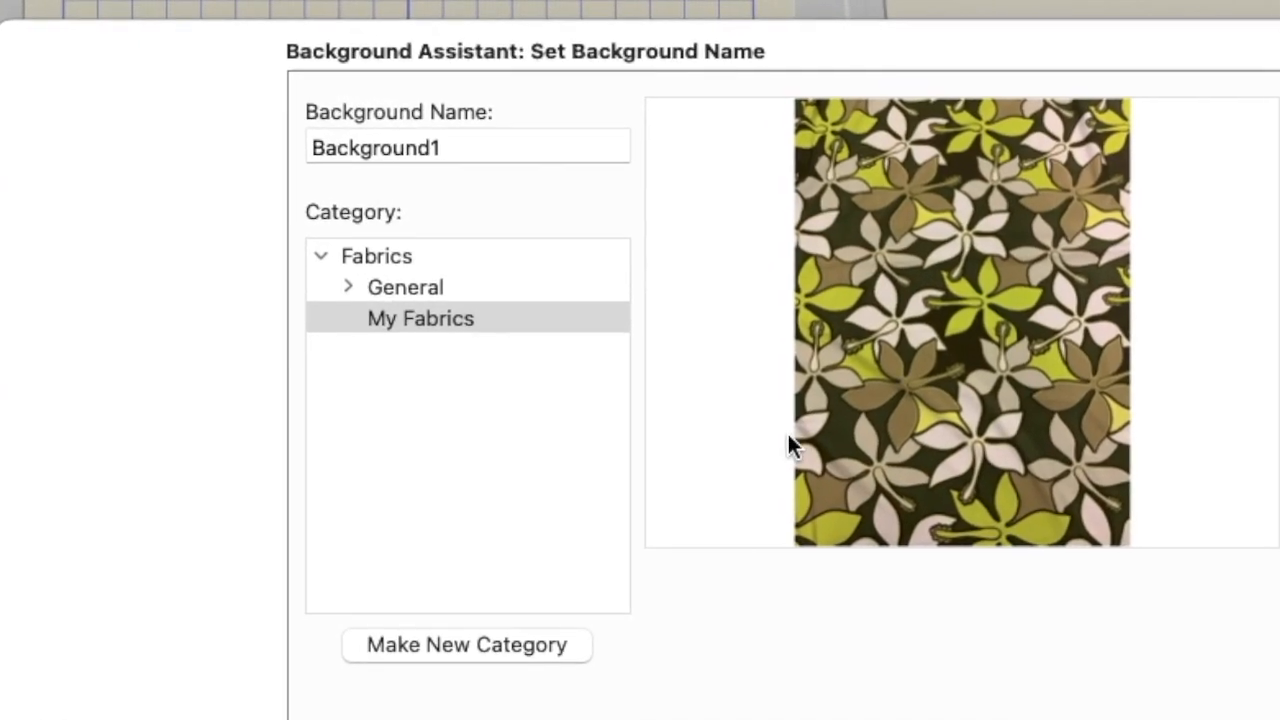
pyautogui.doubleClick(484, 147)
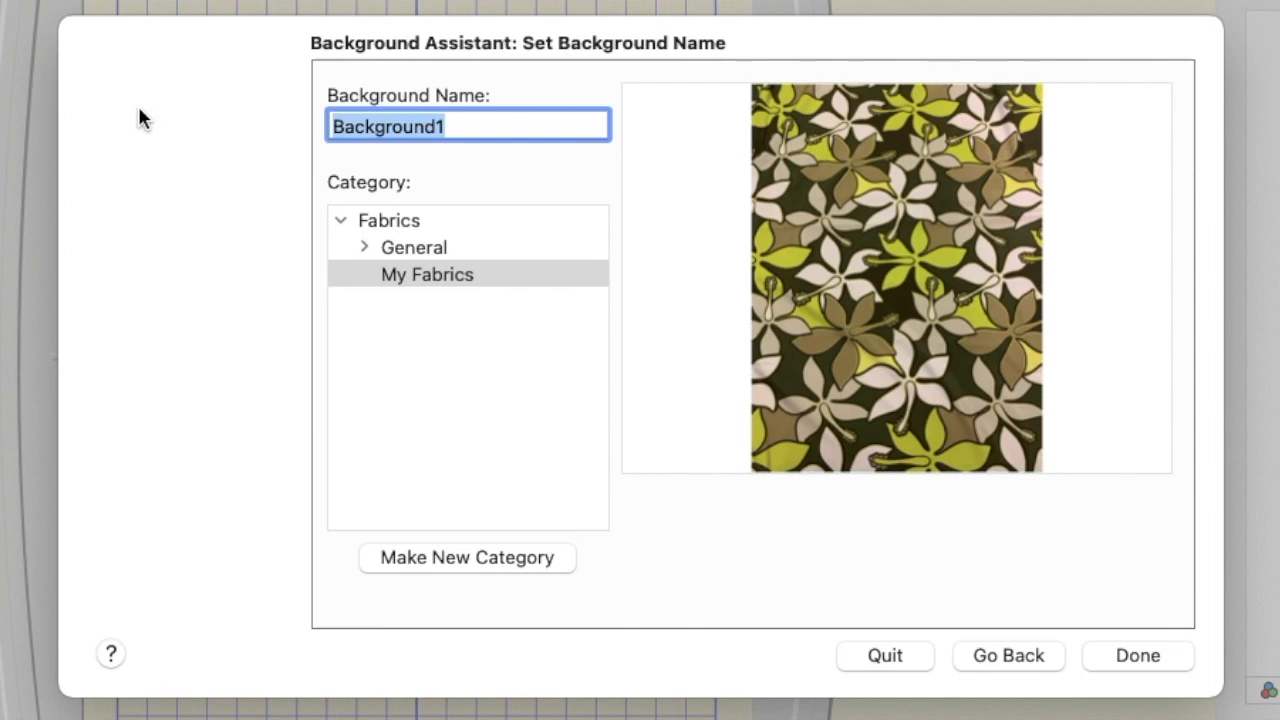
pyautogui.write('Flory')
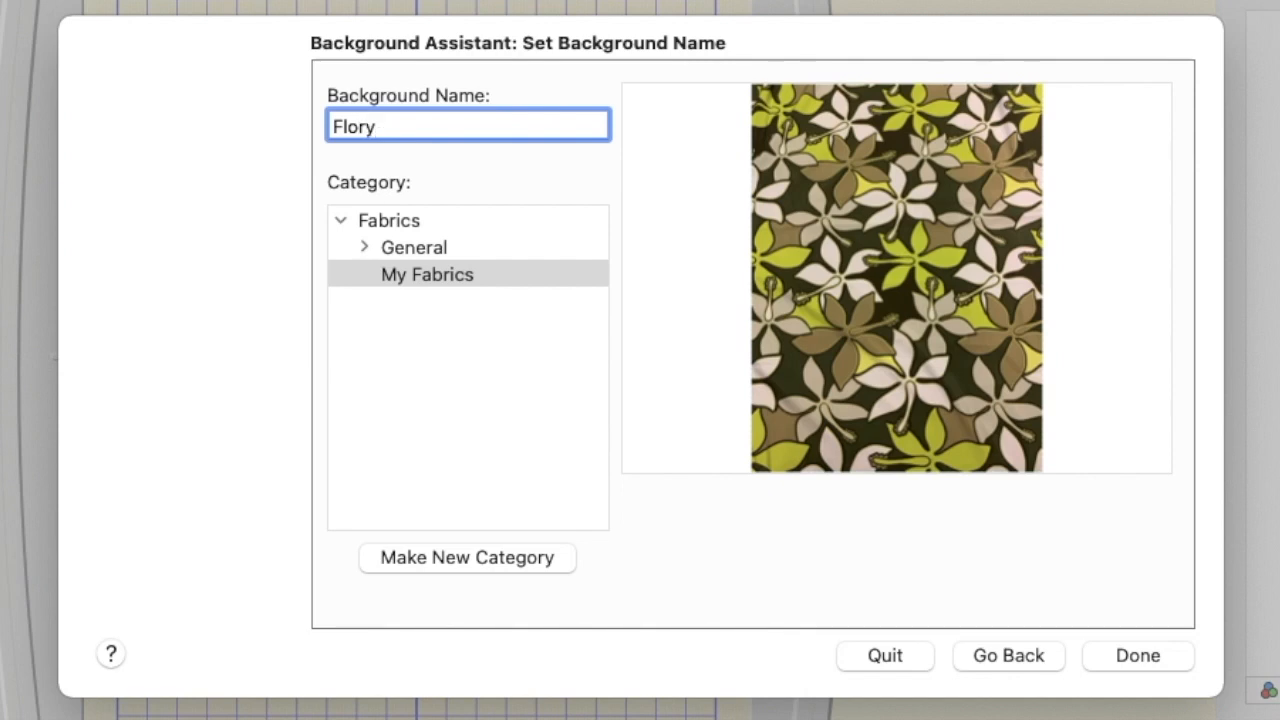
pyautogui.press('BackSpace')
pyautogui.press('BackSpace')
pyautogui.press('BackSpace')
pyautogui.press('BackSpace')
pyautogui.press('BackSpace')
pyautogui.write('GreenFloralPoly')
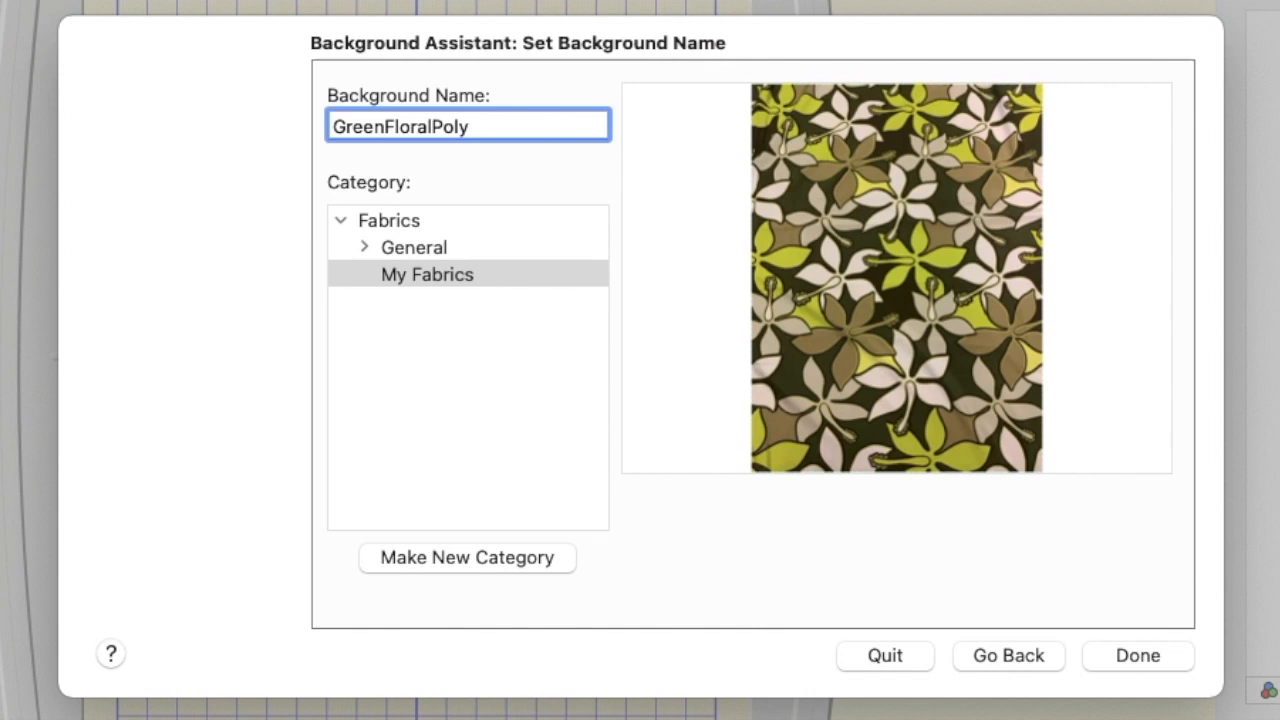
pyautogui.press('super+a')
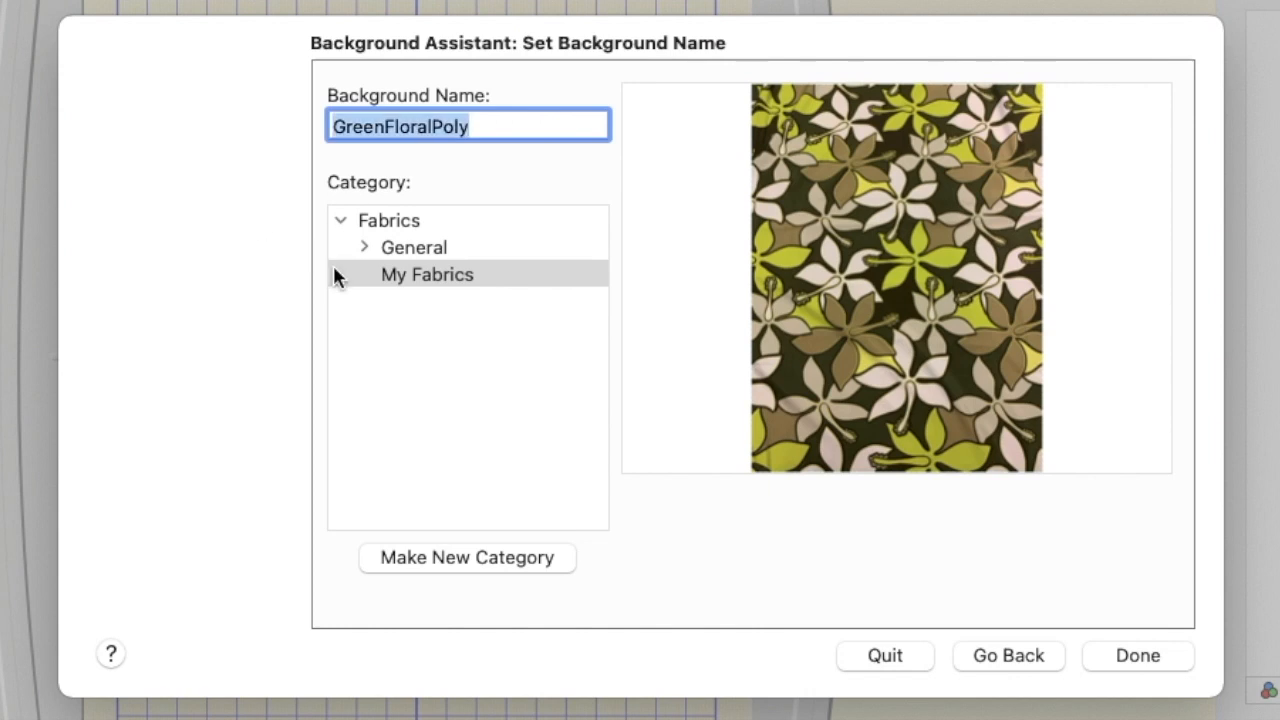
# - Create a category labelled Floral Fabrics within My Fabrics and finish saving the fabric background in it
pyautogui.click(487, 553)
pyautogui.write('F')
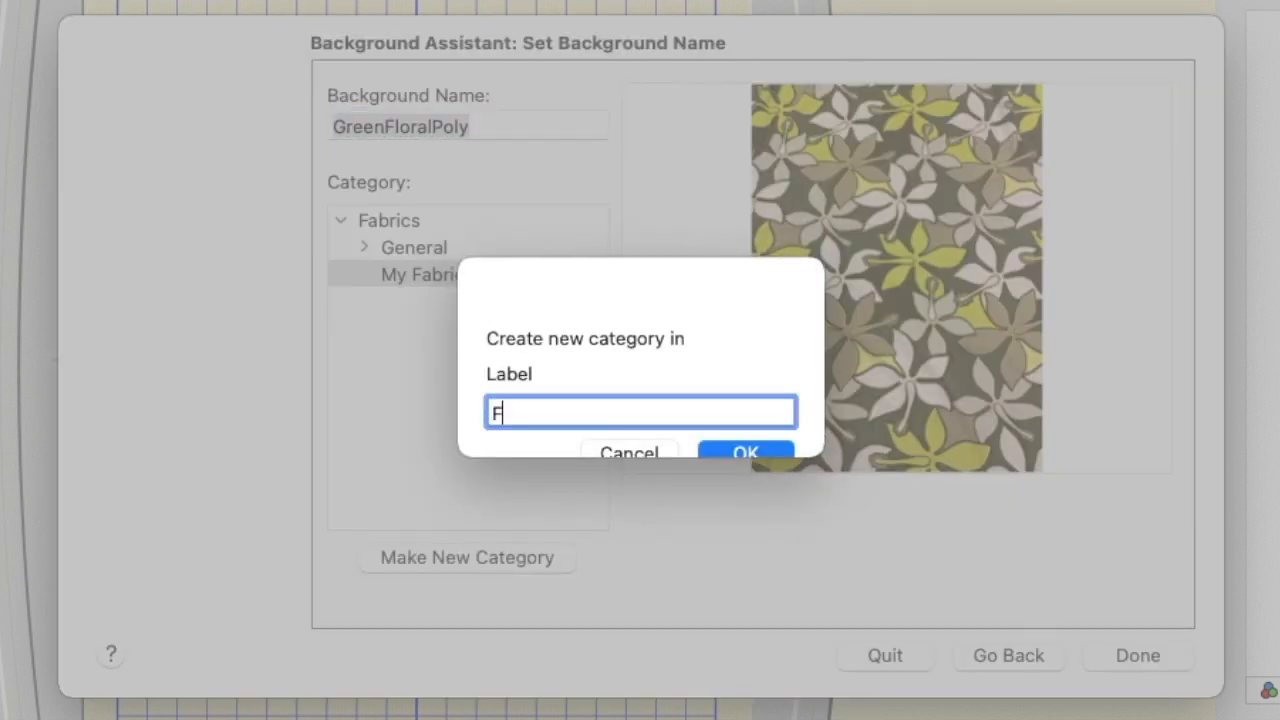
pyautogui.write('loral fabr')
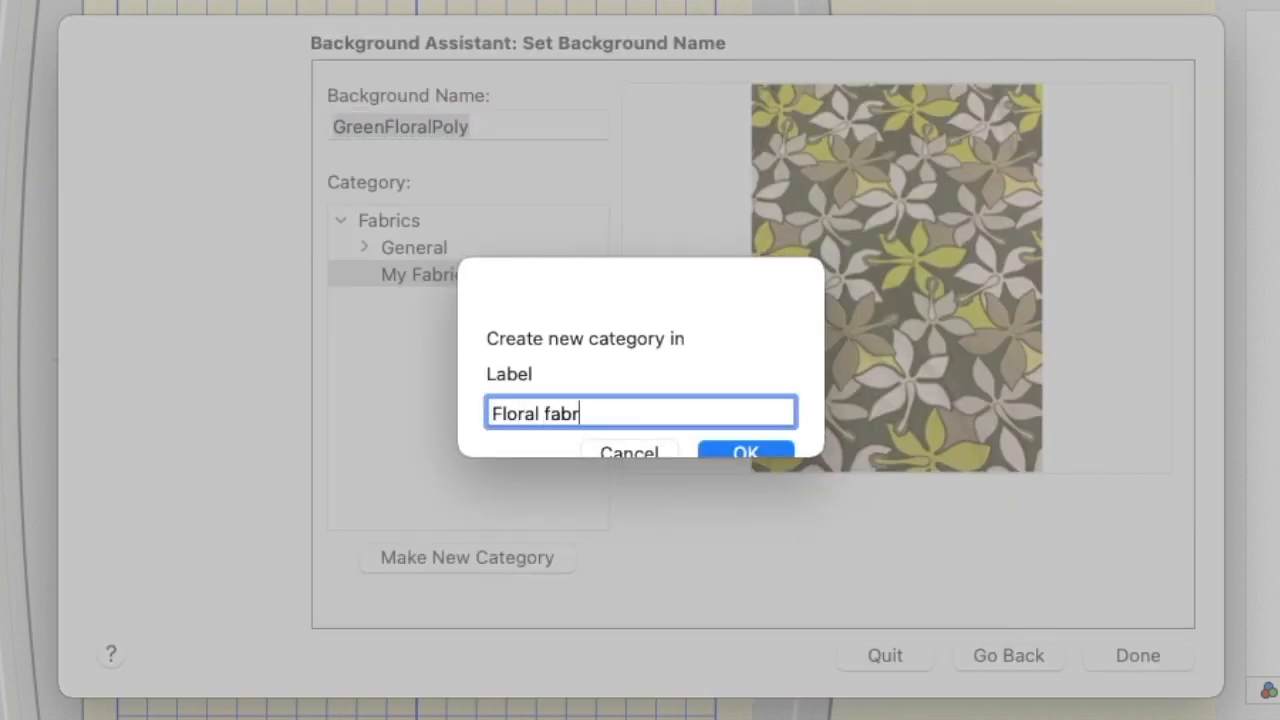
pyautogui.press('BackSpace')
pyautogui.press('BackSpace')
pyautogui.press('BackSpace')
pyautogui.press('BackSpace')
pyautogui.write('Fab')
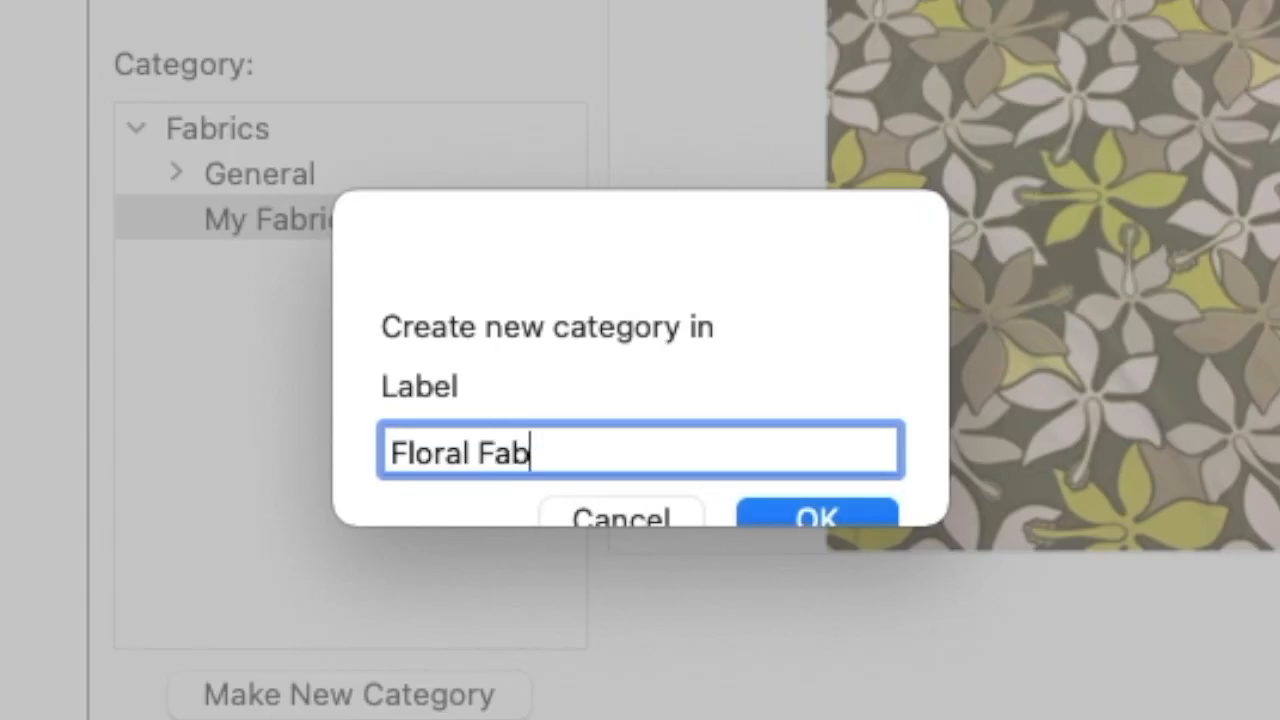
pyautogui.write('rics')
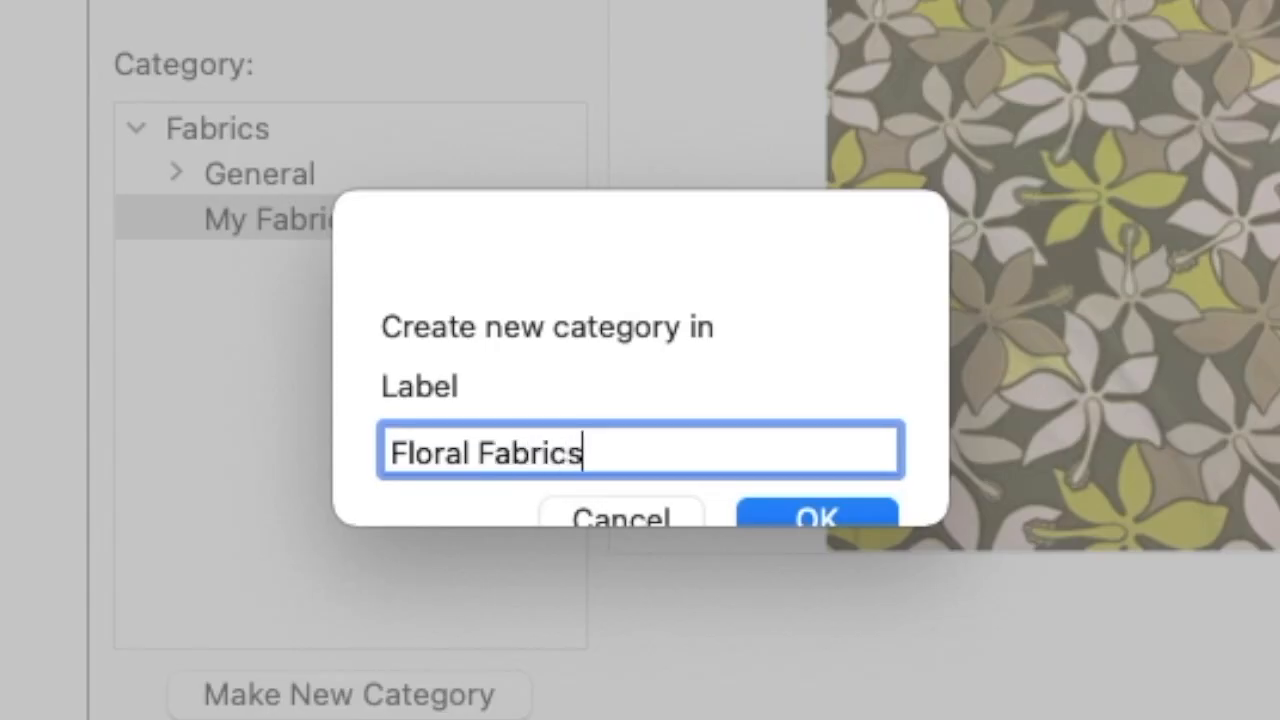
pyautogui.click(778, 514)
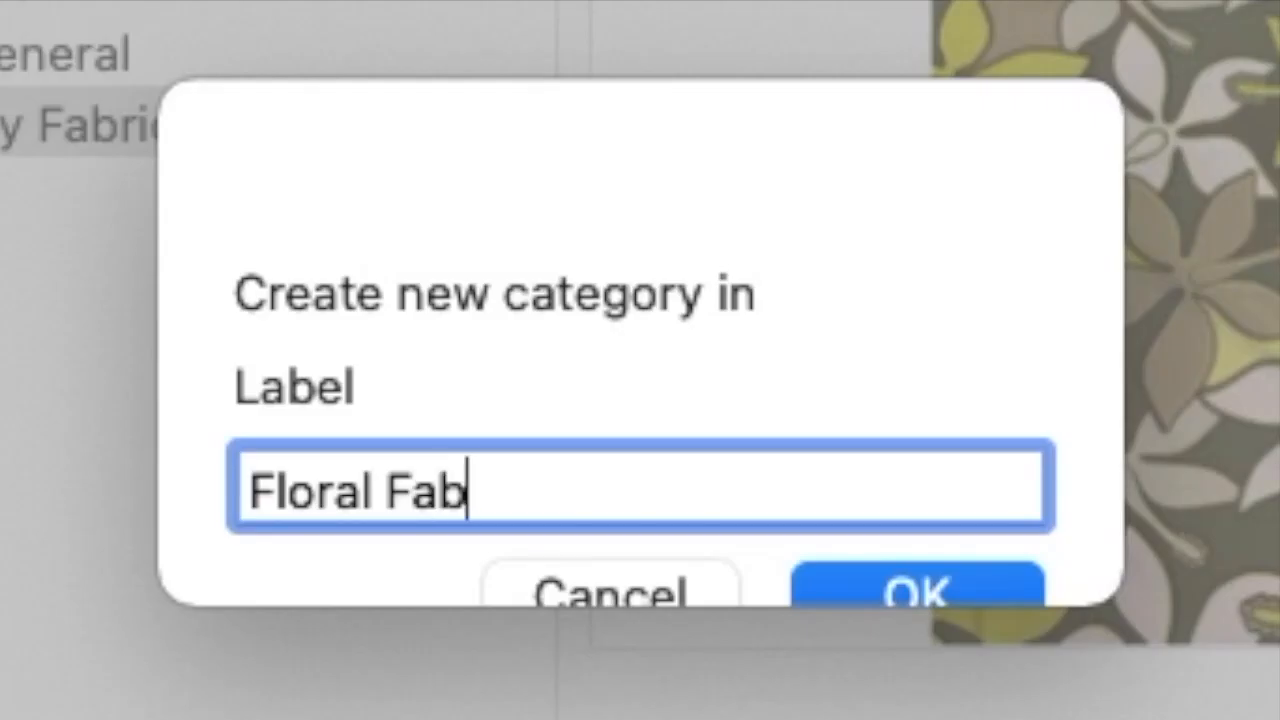
pyautogui.write('rics')
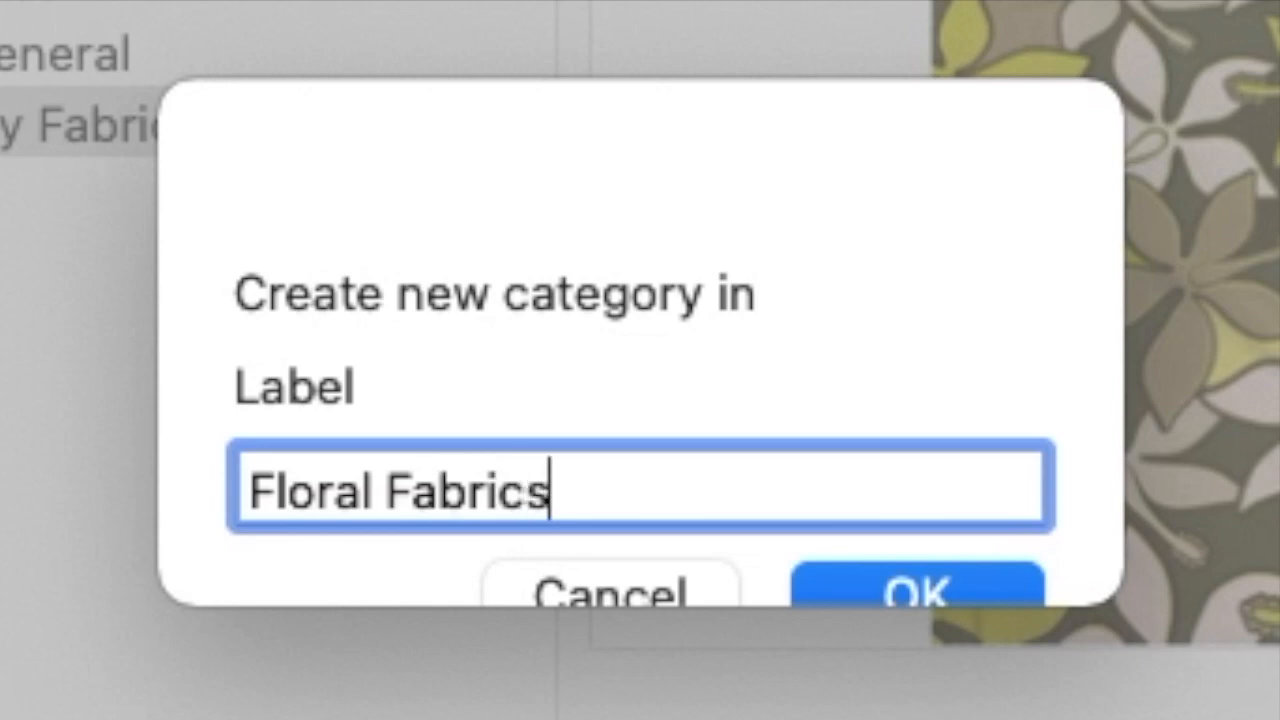
pyautogui.click(857, 598)
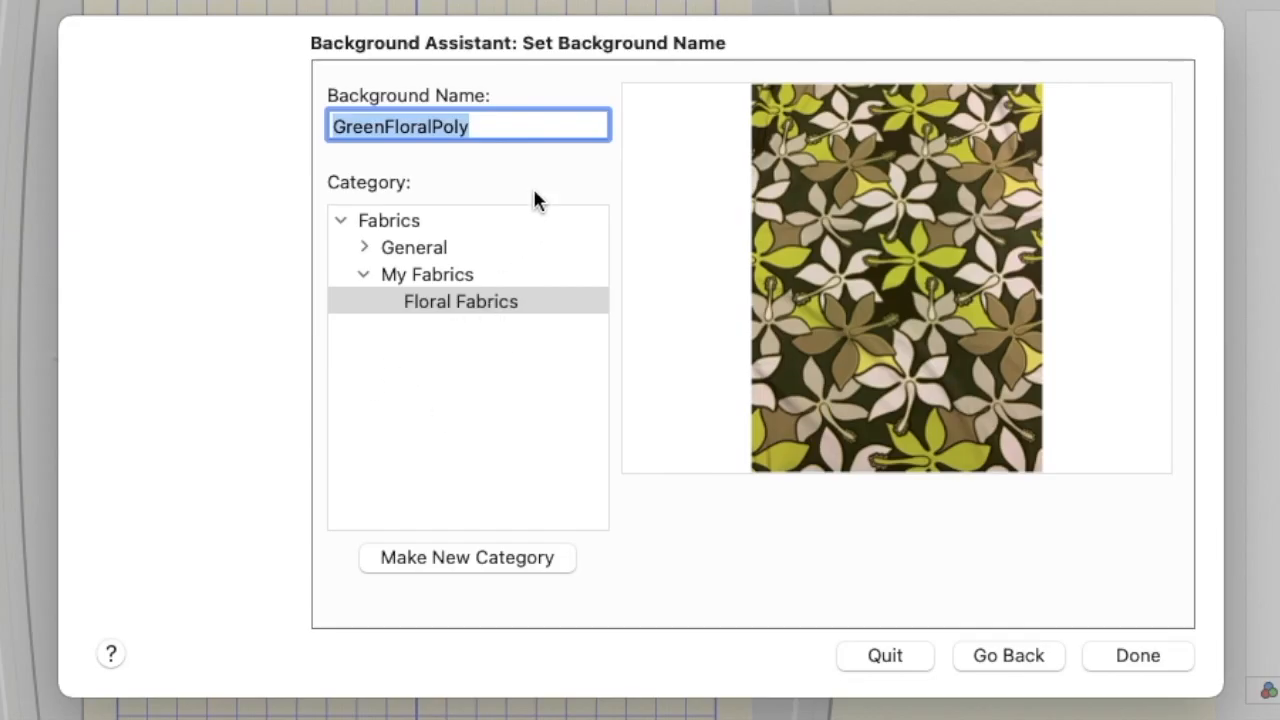
pyautogui.click(1125, 660)
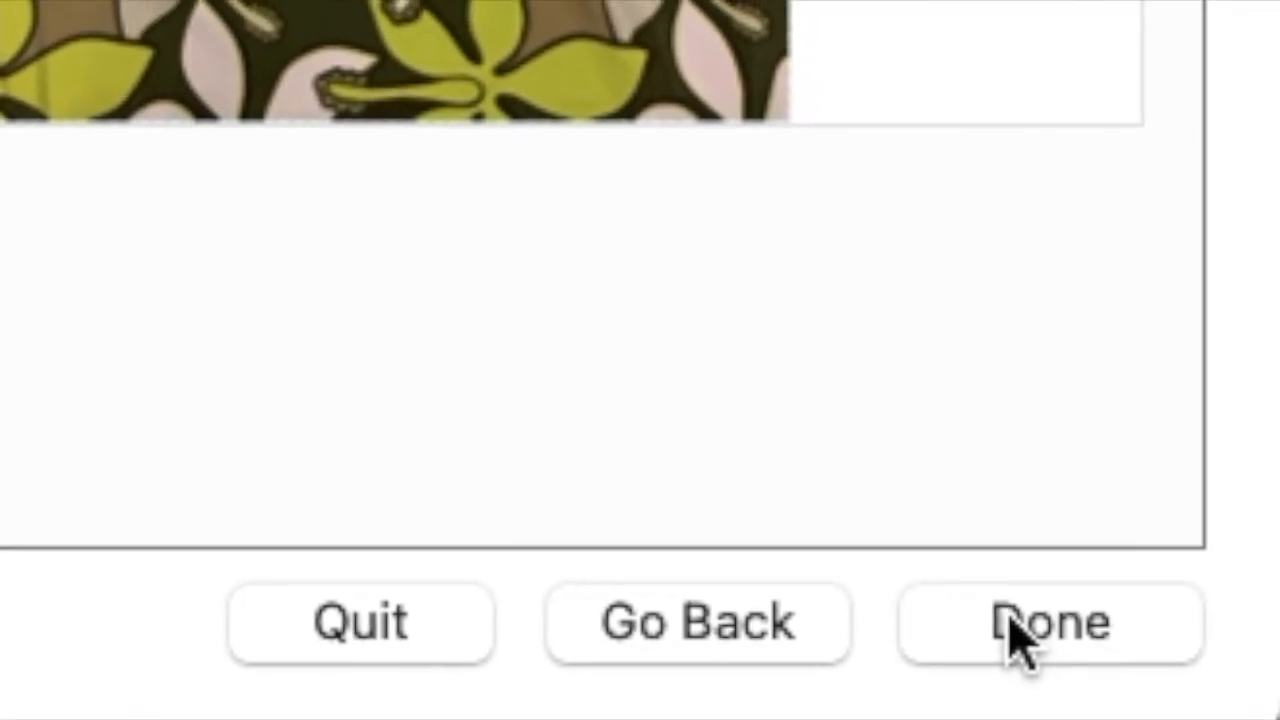
pyautogui.click(1015, 637)
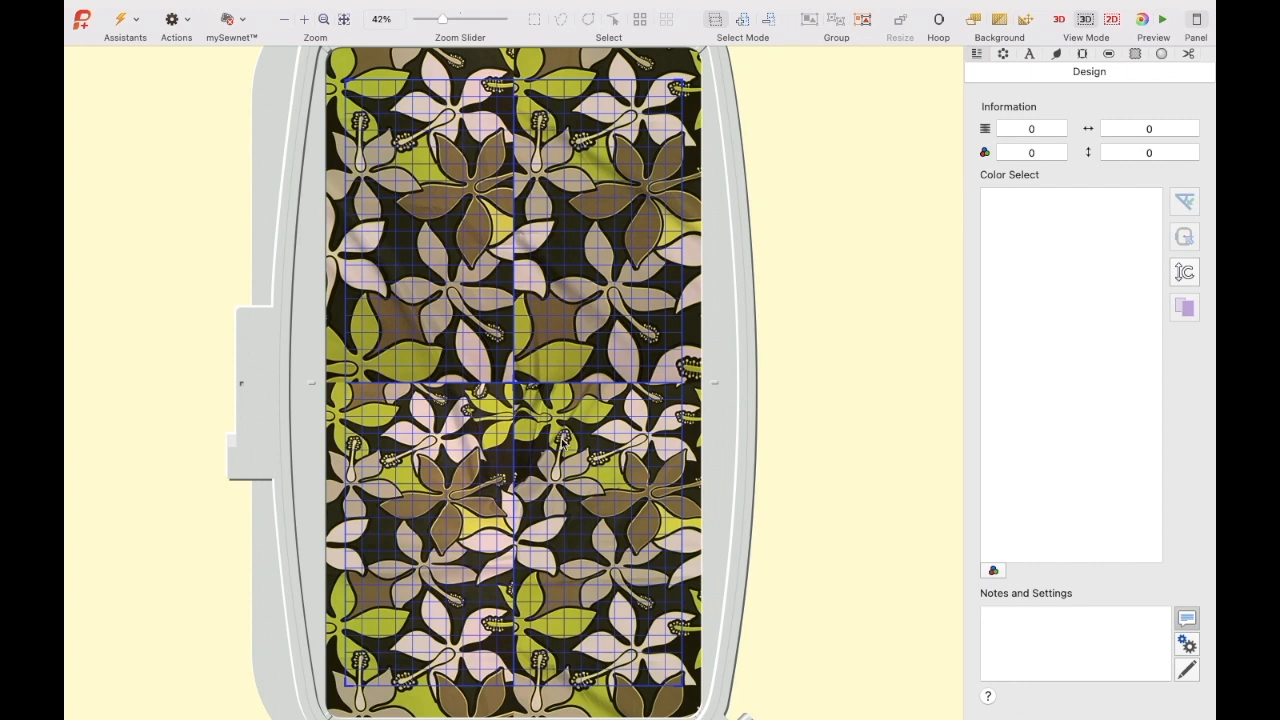
# - Search the SuperDesigns for SUNS and place the smiling orange and yellow sun in the middle of the hoop
pyautogui.click(1030, 54)
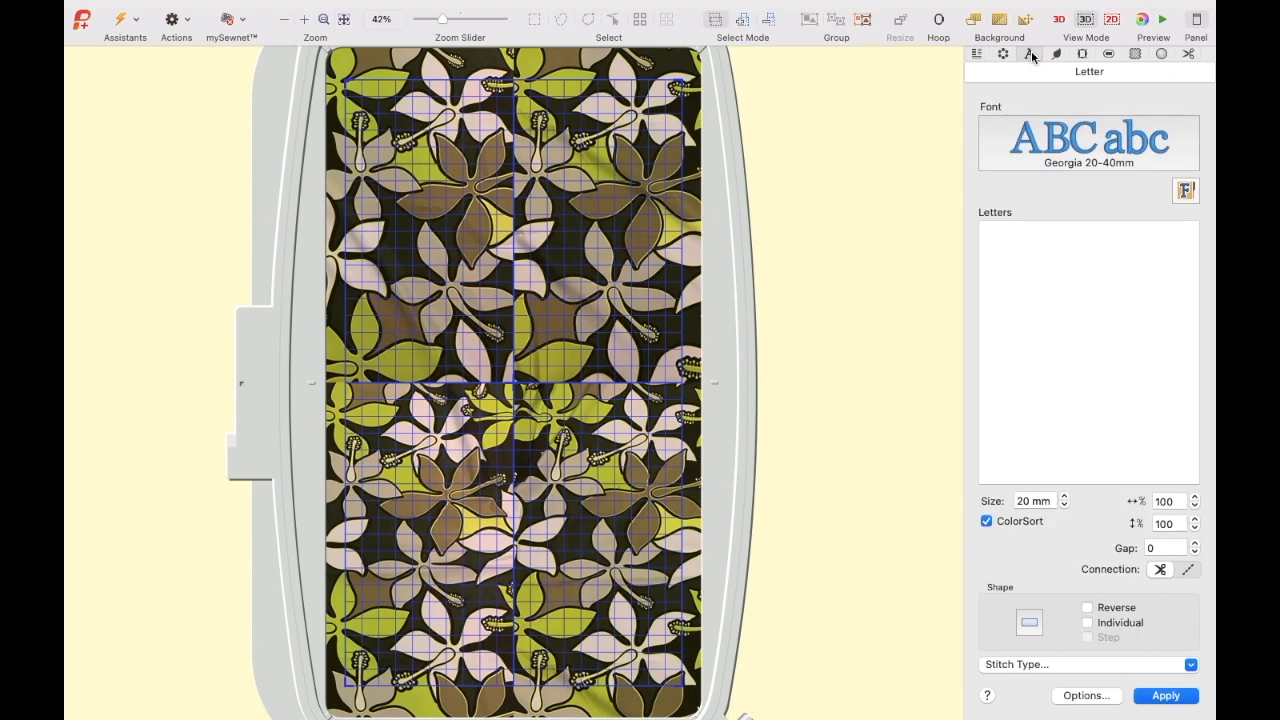
pyautogui.click(1057, 54)
pyautogui.click(1100, 132)
pyautogui.click(1095, 113)
pyautogui.click(1095, 108)
pyautogui.write('SUNSHI')
pyautogui.press('BackSpace')
pyautogui.press('BackSpace')
pyautogui.click(1011, 255)
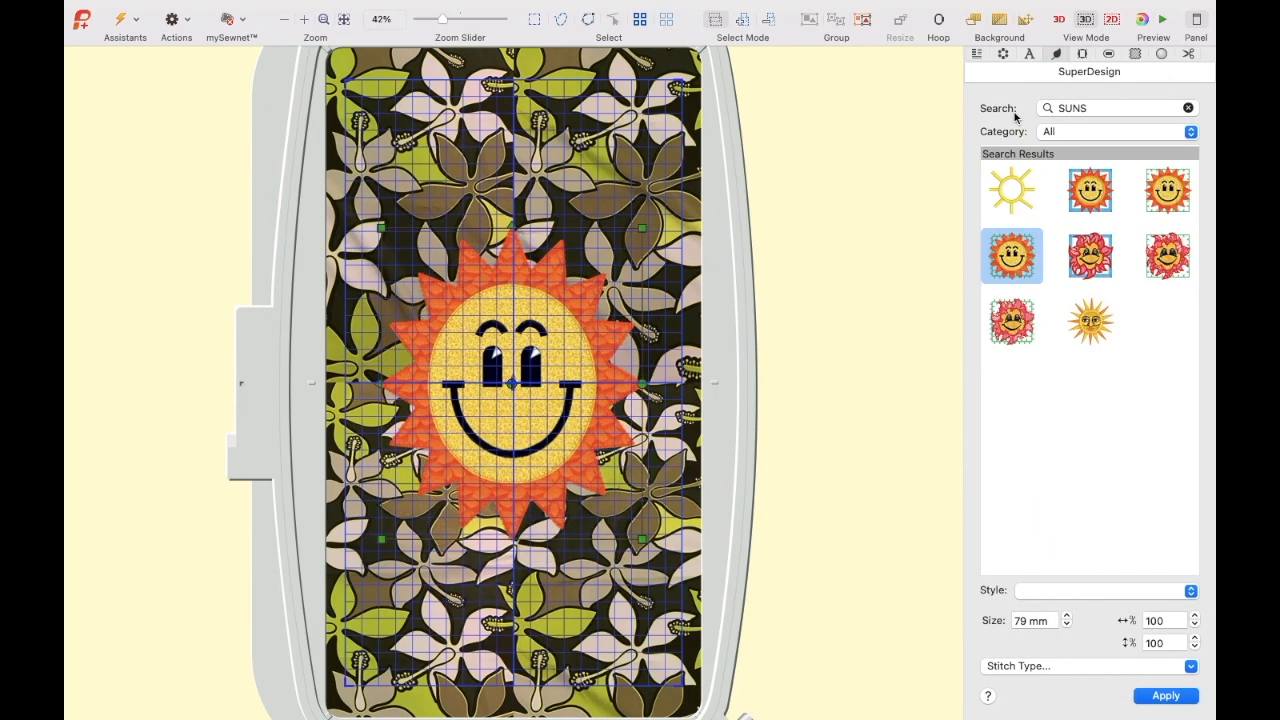
# - Add the words EVERYBODY, LOVES, THE and SUNSHINE as separate 20 mm lettering designs in the Georgia 20-40mm font
pyautogui.click(1030, 55)
pyautogui.click(1089, 143)
pyautogui.click(795, 571)
pyautogui.click(1038, 243)
pyautogui.write('EVERYBODY')
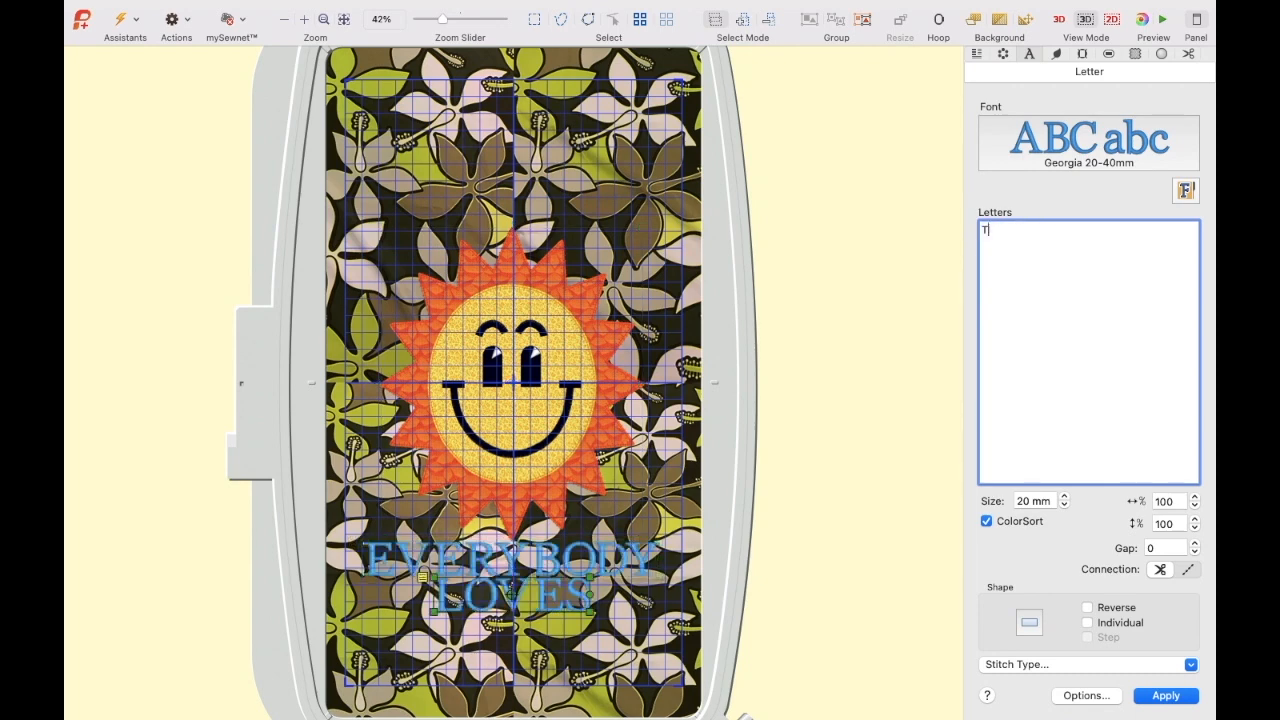
pyautogui.write('E')
pyautogui.click(1166, 696)
# - Move and enlarge the lettering so EVERYBODY and LOVES sit above the sun and THE and SUNSHINE below it
pyautogui.moveTo(513, 560); pyautogui.dragTo(522, 134)
pyautogui.moveTo(670, 154); pyautogui.dragTo(680, 184)
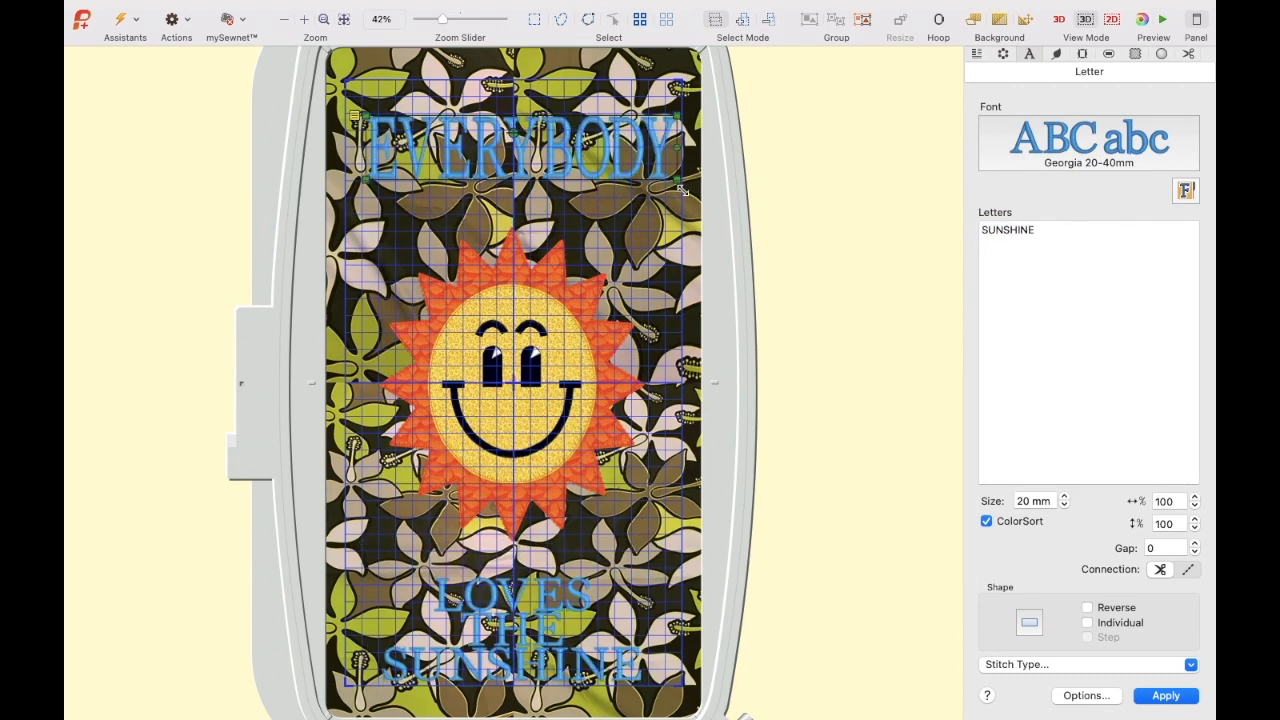
pyautogui.moveTo(522, 148); pyautogui.dragTo(512, 128)
pyautogui.click(513, 596)
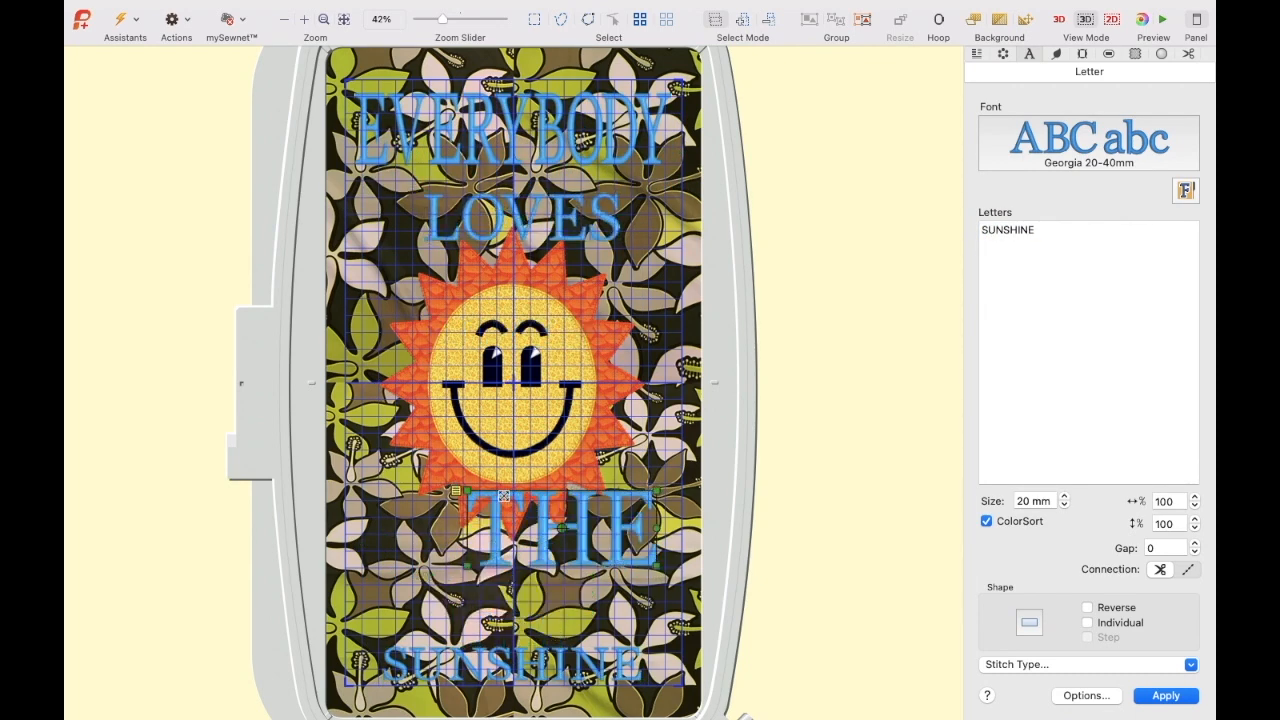
pyautogui.moveTo(517, 626)
pyautogui.mouseDown()
pyautogui.moveTo(515, 614)
pyautogui.moveTo(515, 640)
pyautogui.mouseUp()
pyautogui.moveTo(642, 622); pyautogui.dragTo(678, 586)
pyautogui.moveTo(527, 629); pyautogui.dragTo(520, 628)
# - Change the thread color of the word EVERYBODY to yellow
pyautogui.click(560, 130)
pyautogui.click(977, 54)
pyautogui.doubleClick(1044, 198)
pyautogui.scroll(10, 528, 438)
pyautogui.scroll(-20, 528, 436)
pyautogui.click(540, 400)
pyautogui.click(849, 549)
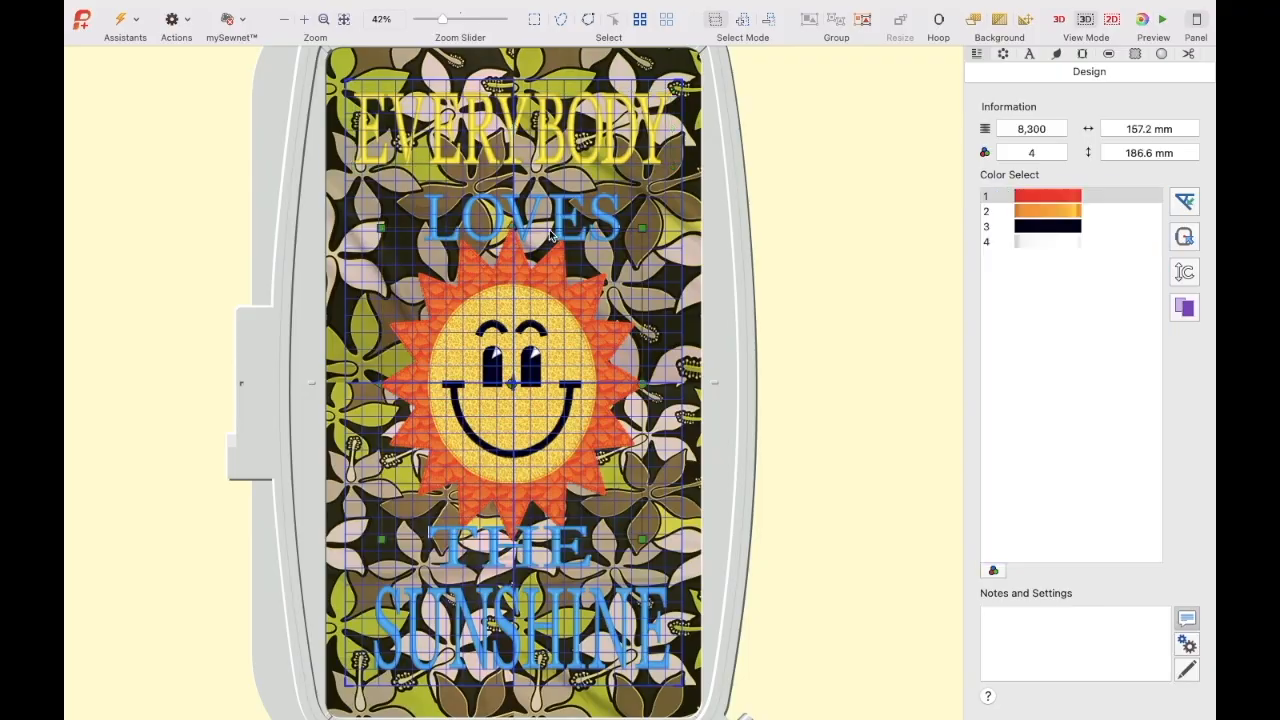
# - Change the thread color of the words EVERYBODY, LOVES, THE and SUNSHINE to orange
pyautogui.doubleClick(1067, 204)
pyautogui.scroll(-15, 520, 420)
pyautogui.click(540, 394)
pyautogui.click(849, 549)
pyautogui.doubleClick(1067, 204)
pyautogui.click(849, 549)
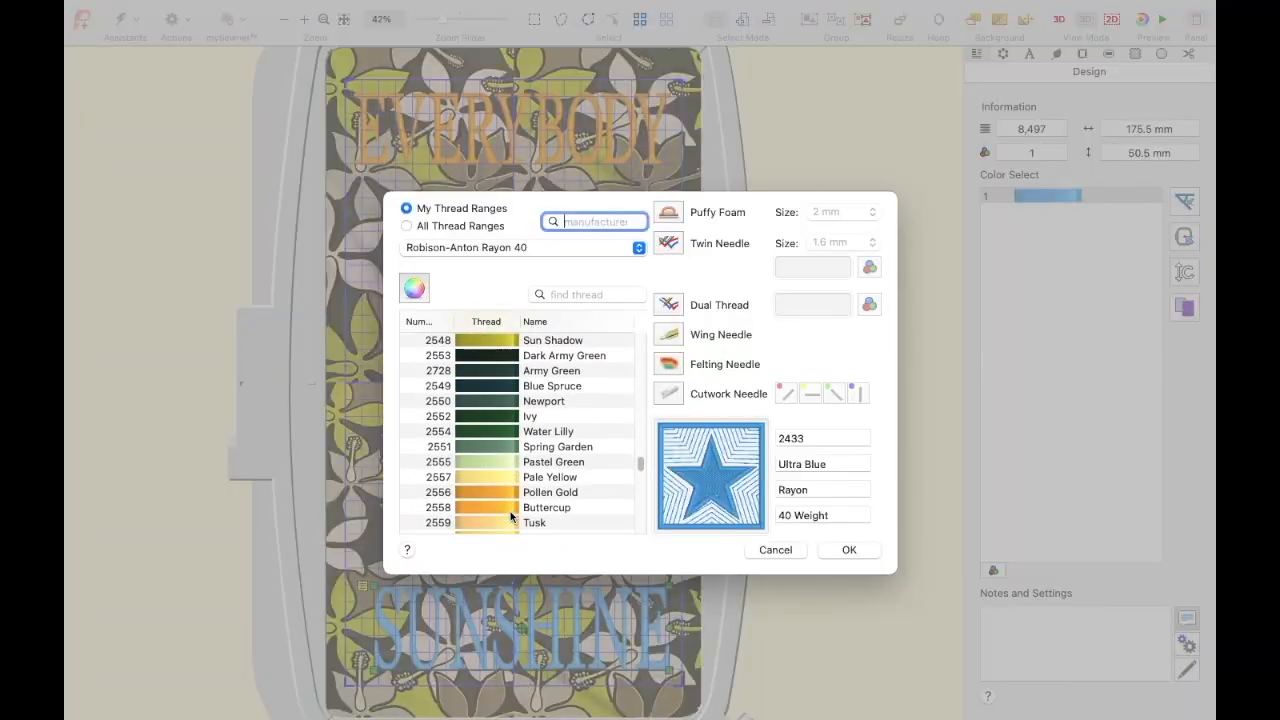
pyautogui.rightClick(571, 293)
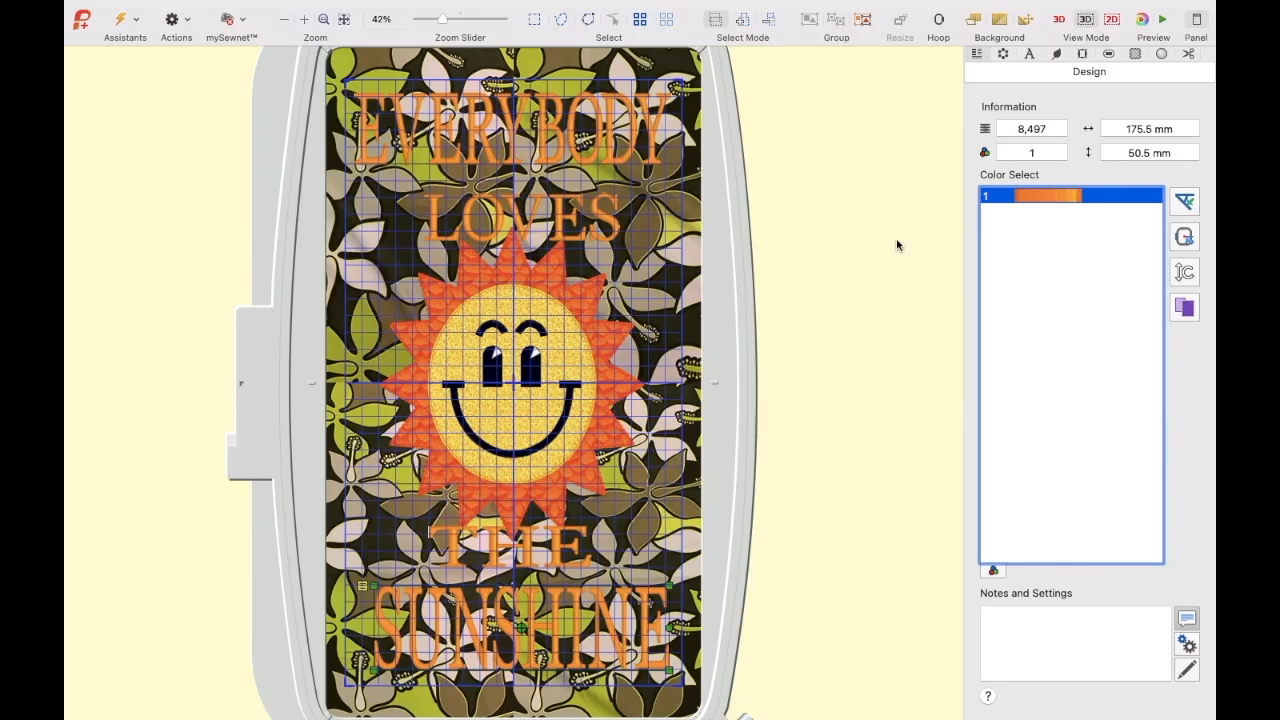
pyautogui.click(1062, 21)
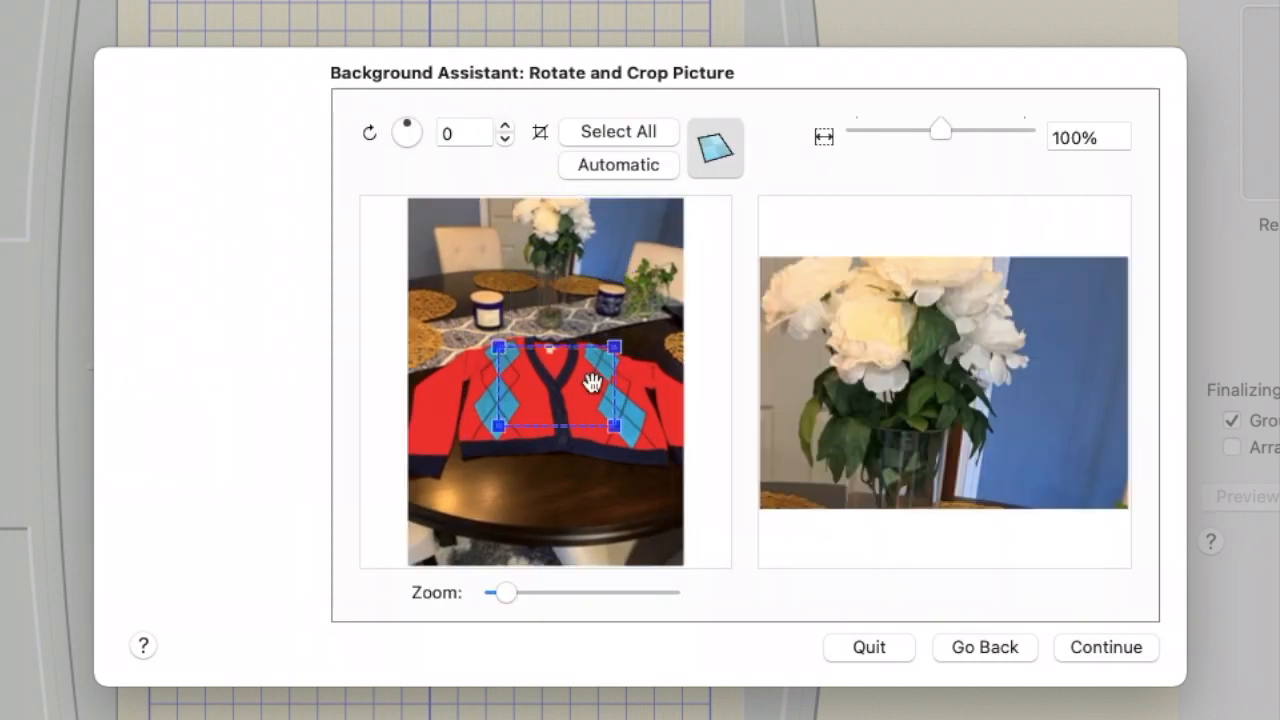
# - Create a garment background from the red argyle sweater picture, cropped with a four-corner selection and sized with a 550 mm line
pyautogui.click(640, 166)
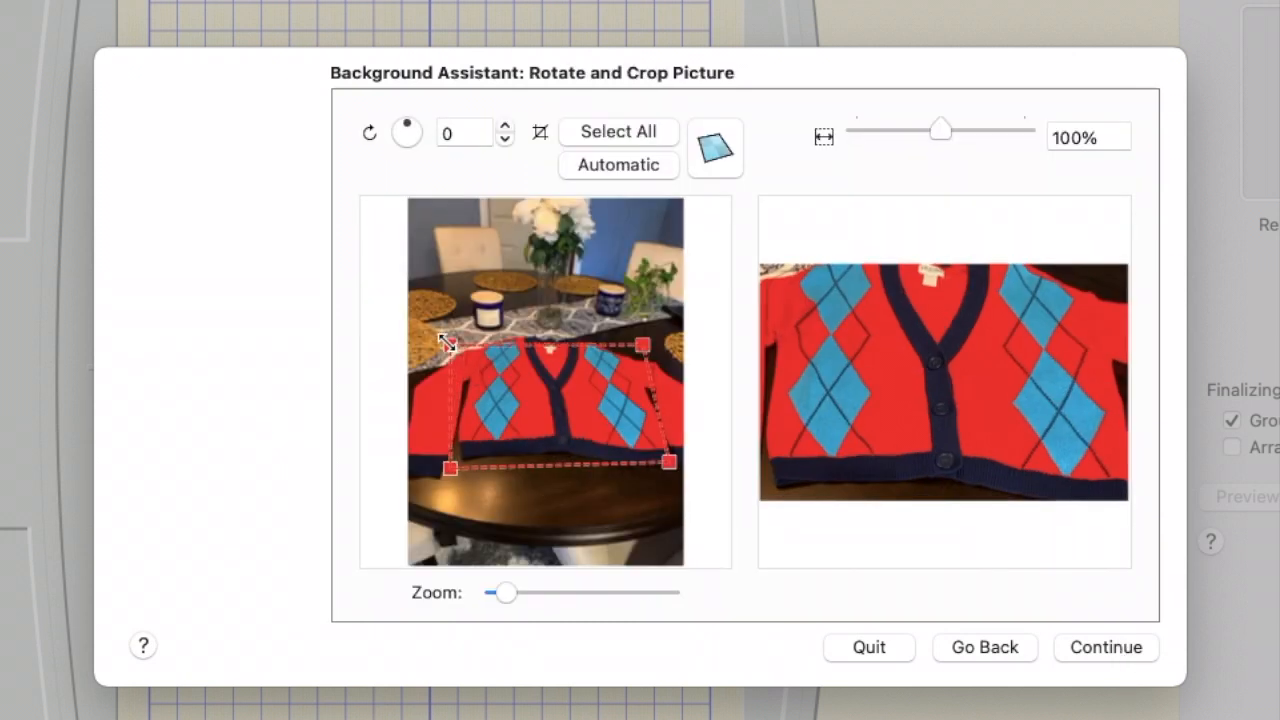
pyautogui.moveTo(671, 463); pyautogui.dragTo(666, 447)
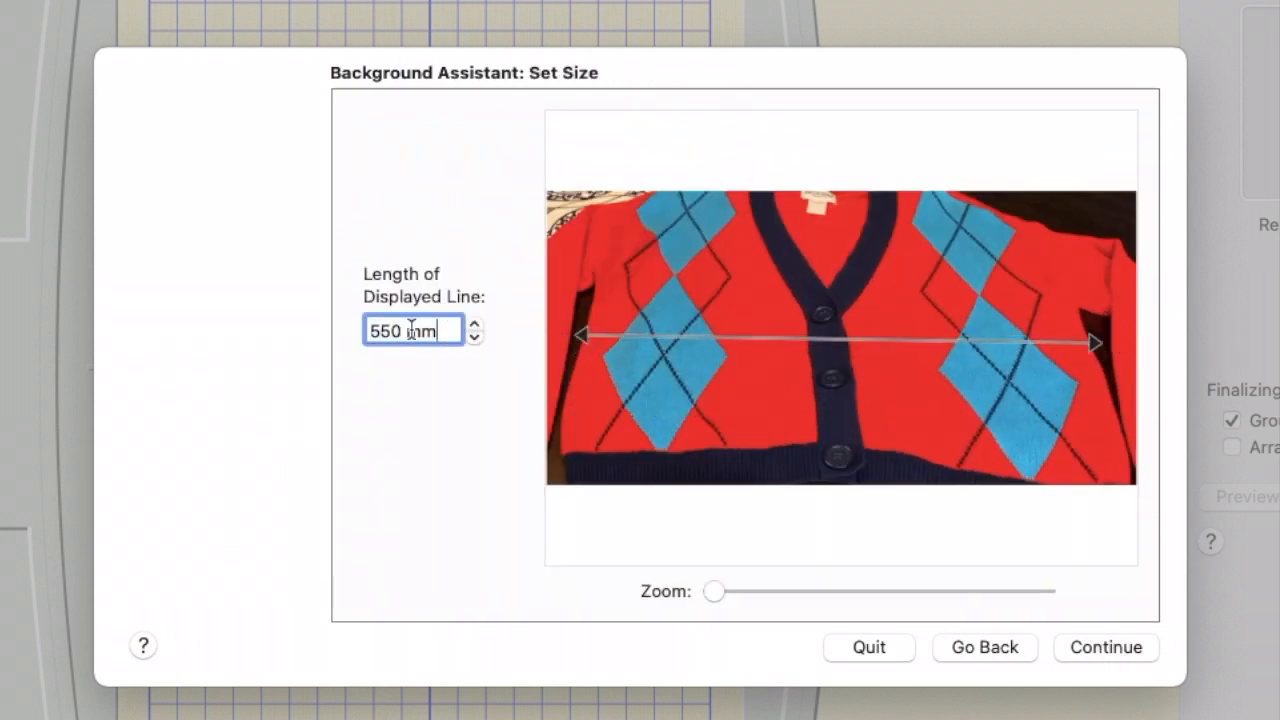
pyautogui.click(1080, 648)
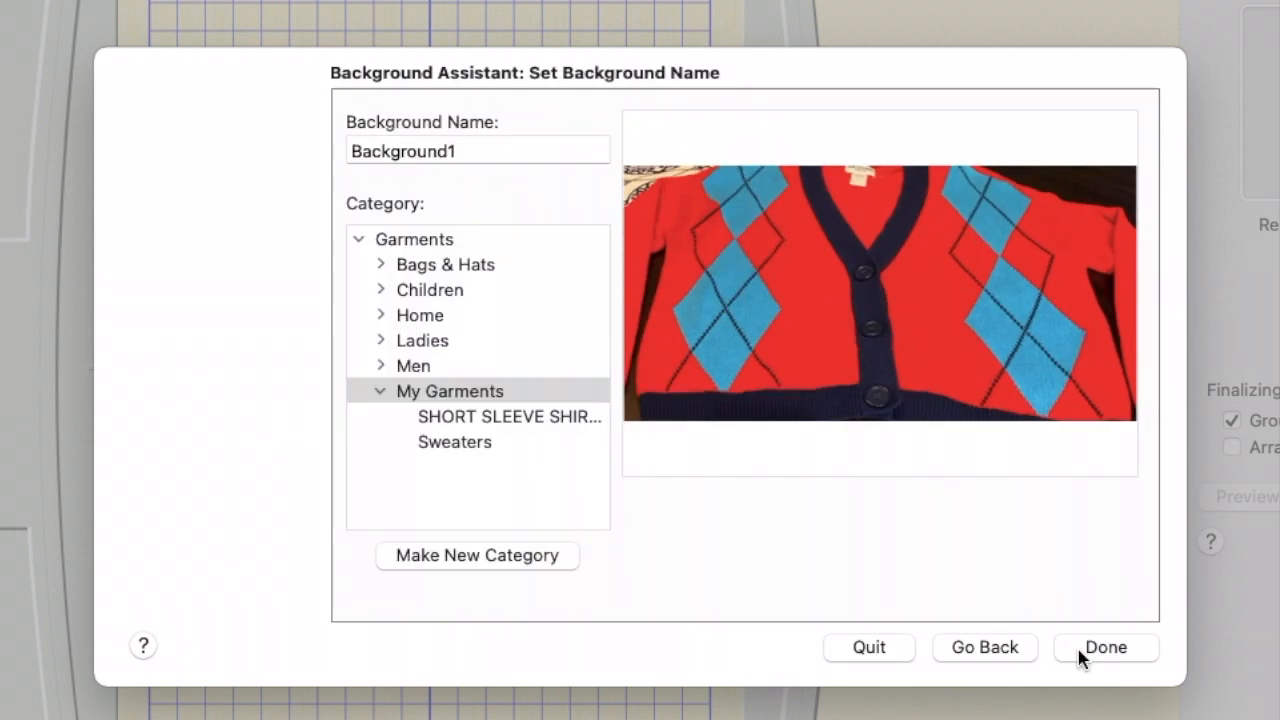
pyautogui.click(1130, 645)
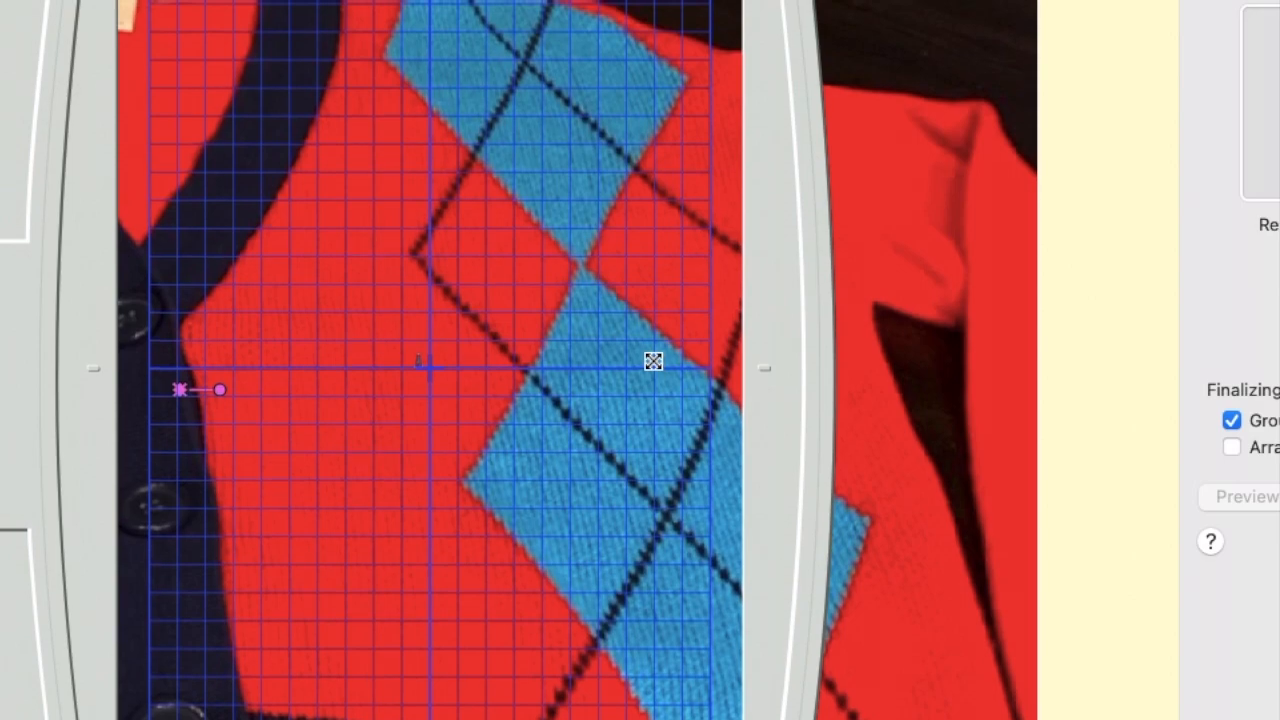
# - Reposition the sweater background within the hoop and browse the Holidays folder for an embroidery design to insert
pyautogui.rightClick(450, 438)
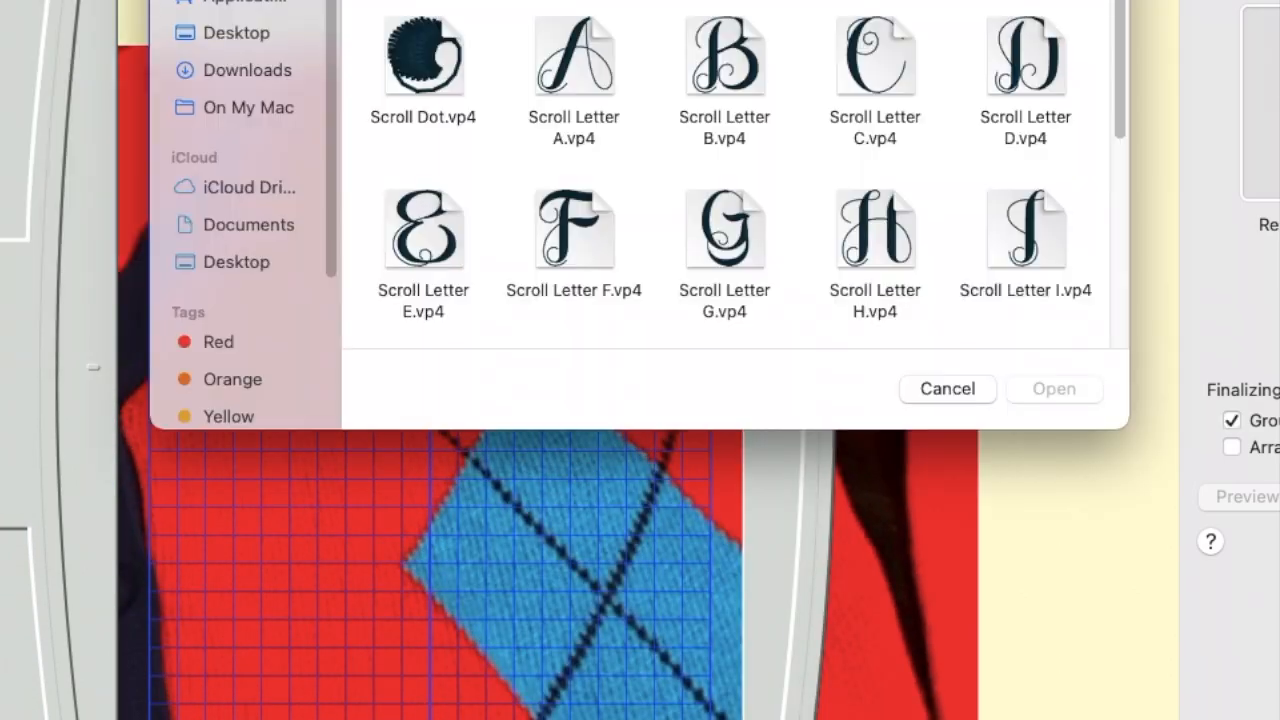
pyautogui.scroll(-10, 737, 120)
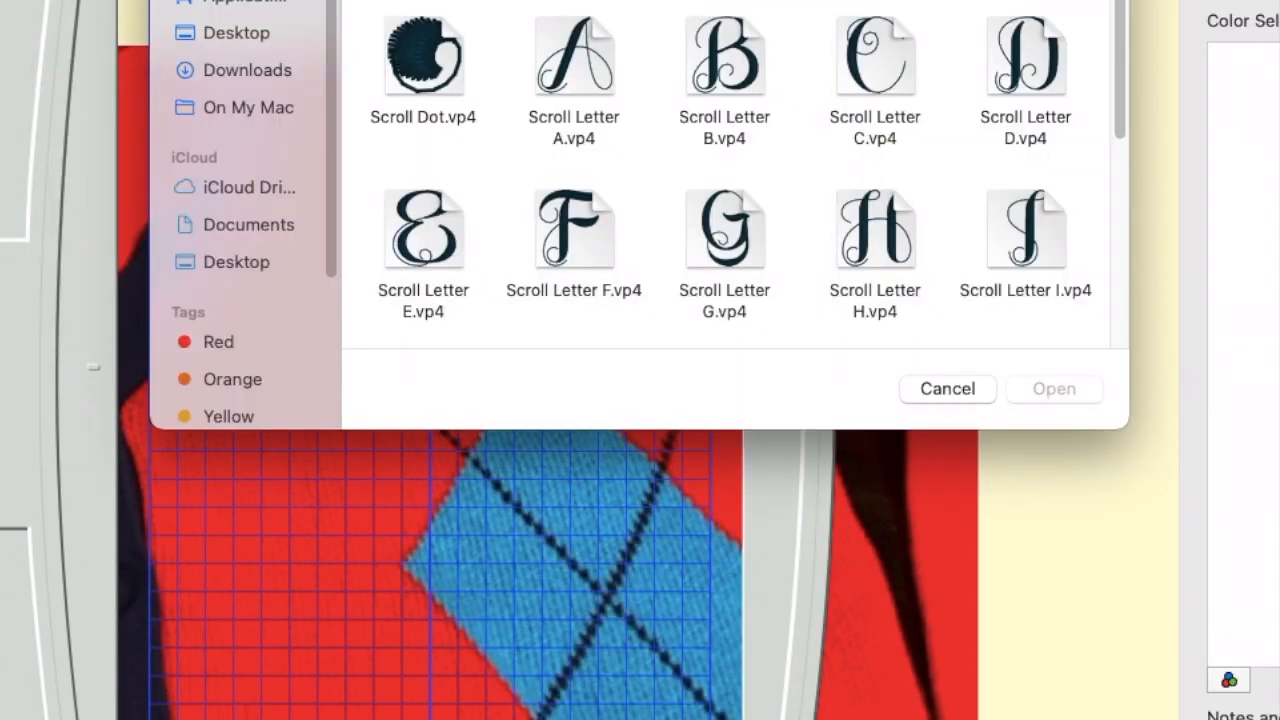
pyautogui.scroll(-10, 737, 150)
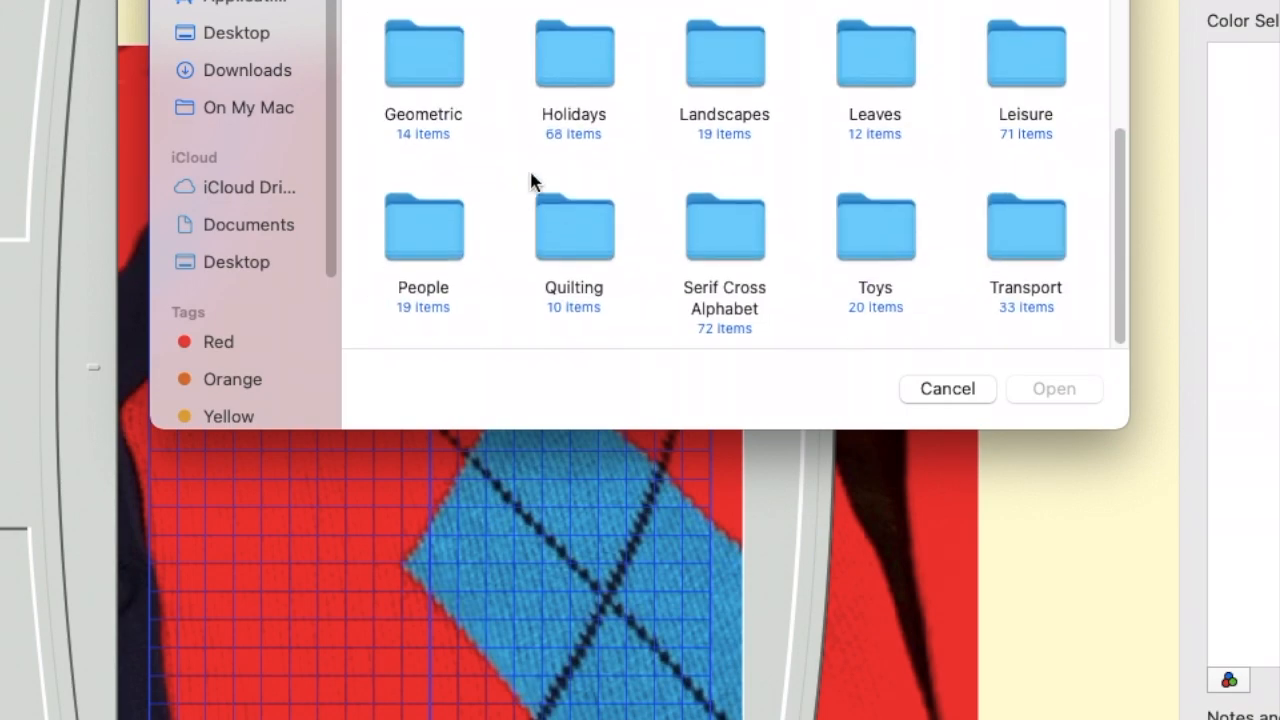
pyautogui.doubleClick(574, 130)
pyautogui.scroll(-10, 577, 178)
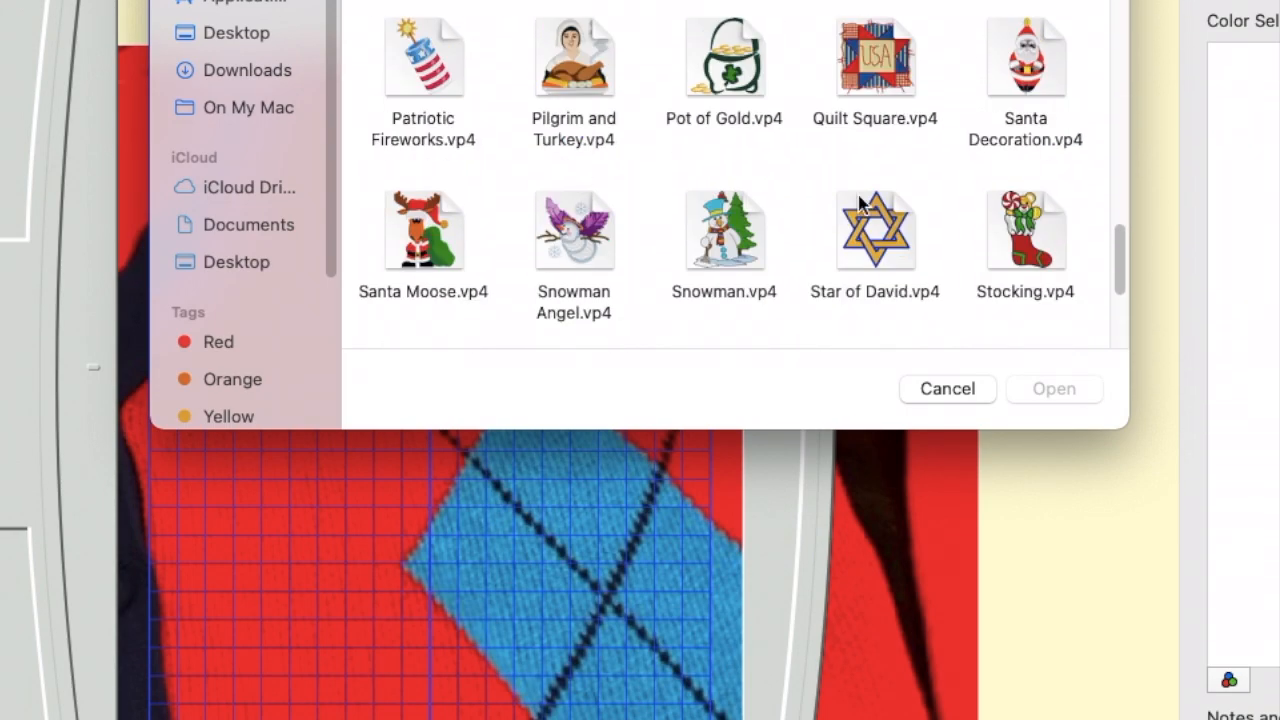